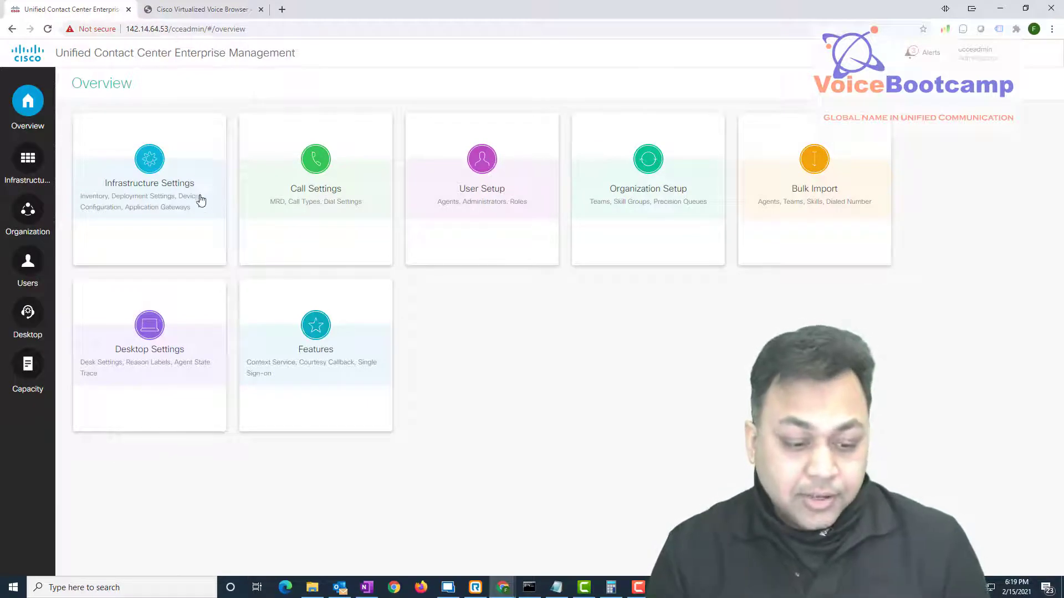
# Step: Open Inventory and review the lab machines, external VVB, Unified CM Subscriber and Publisher
pyautogui.moveTo(139, 189)
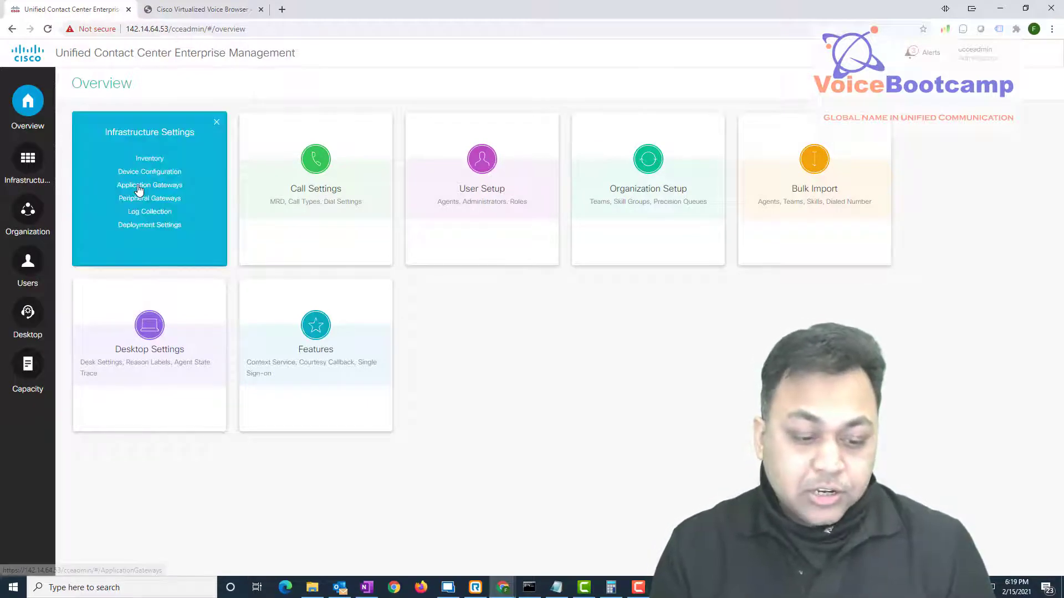
pyautogui.click(146, 158)
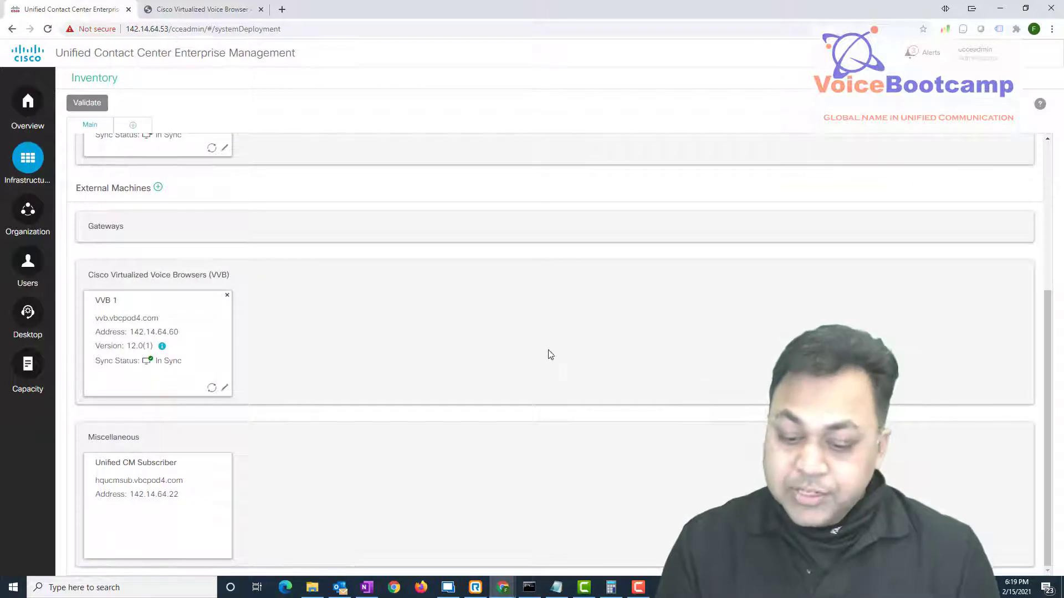
pyautogui.scroll(4, 636, 398)
pyautogui.moveTo(799, 190); pyautogui.dragTo(716, 187)
pyautogui.scroll(-4, 623, 308)
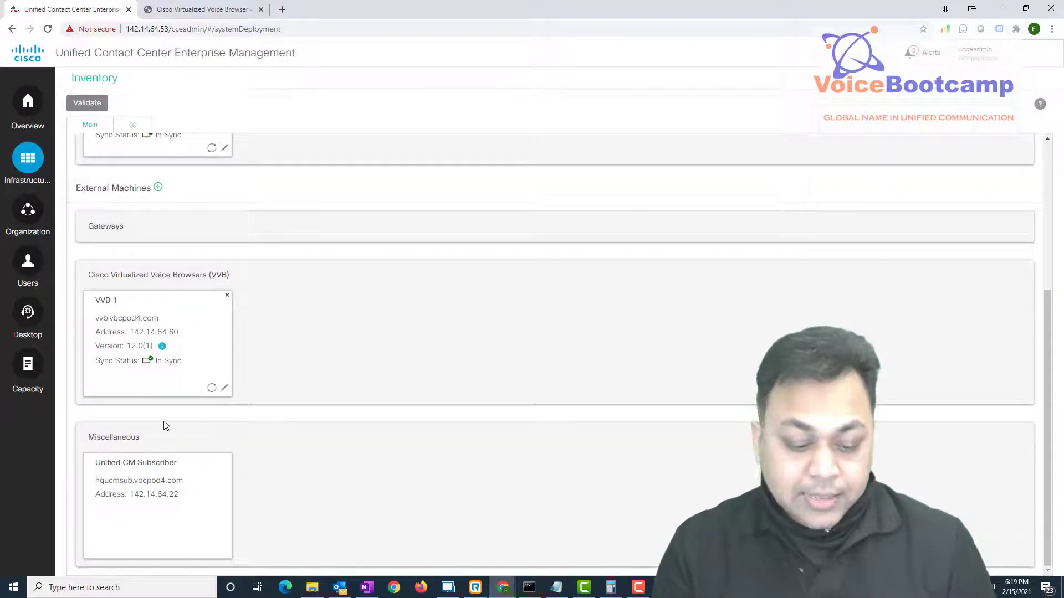
pyautogui.moveTo(87, 438); pyautogui.dragTo(162, 441)
pyautogui.moveTo(101, 462); pyautogui.dragTo(183, 464)
pyautogui.scroll(4, 423, 435)
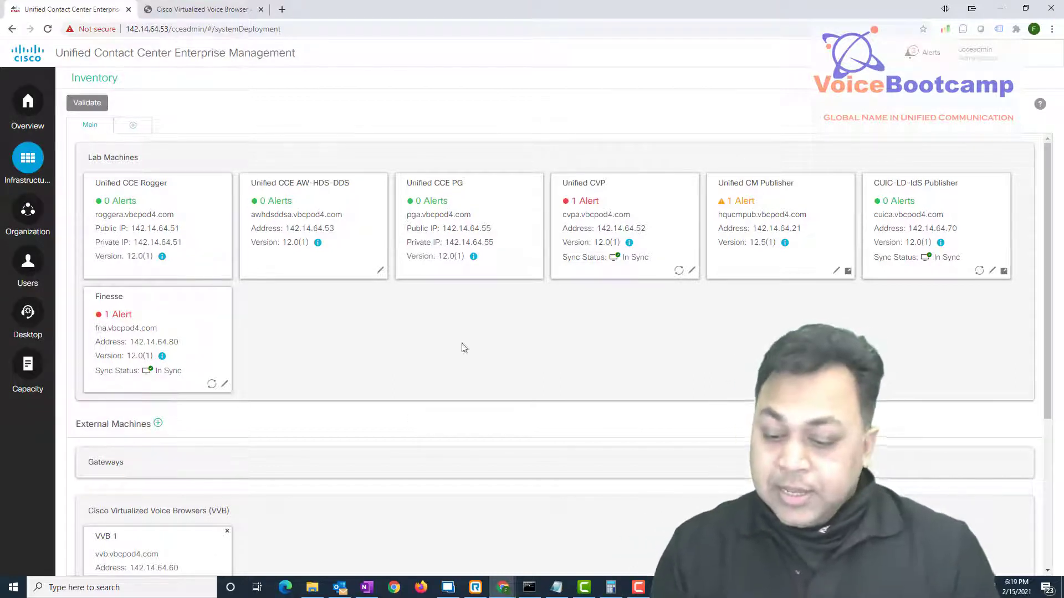
pyautogui.moveTo(795, 184); pyautogui.dragTo(731, 183)
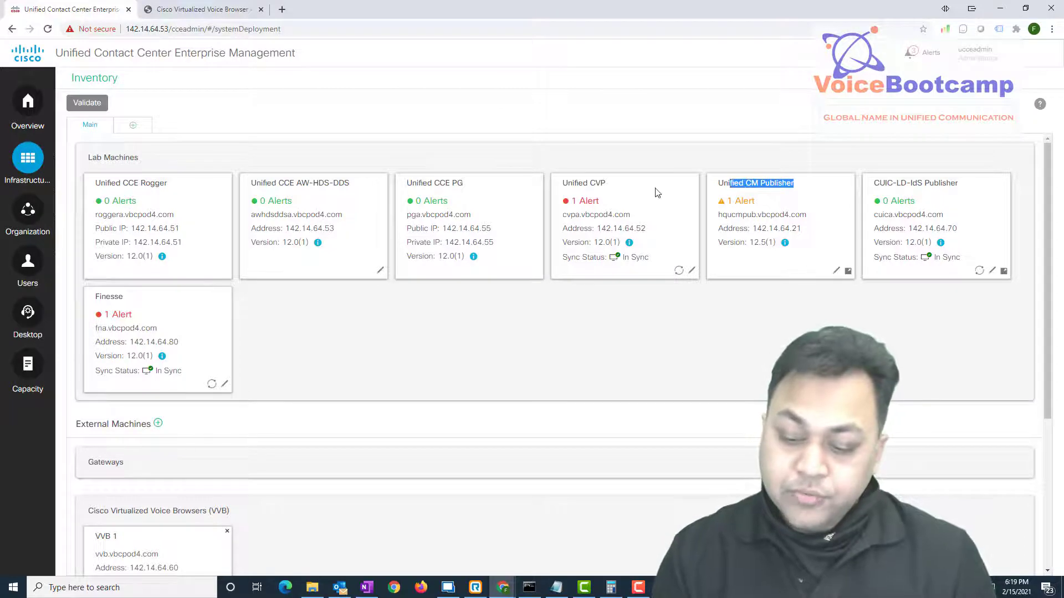
# Step: Open the Publisher's 1 Alert status and review the trace level and CVP SIP trunk rules
pyautogui.click(742, 202)
pyautogui.click(527, 214)
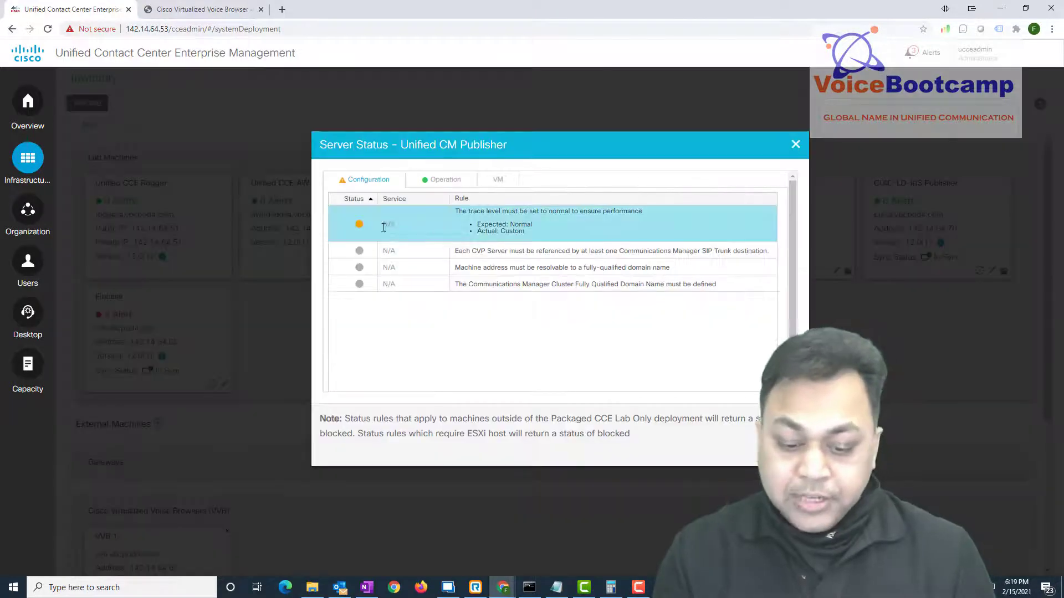
pyautogui.moveTo(458, 211); pyautogui.dragTo(524, 242)
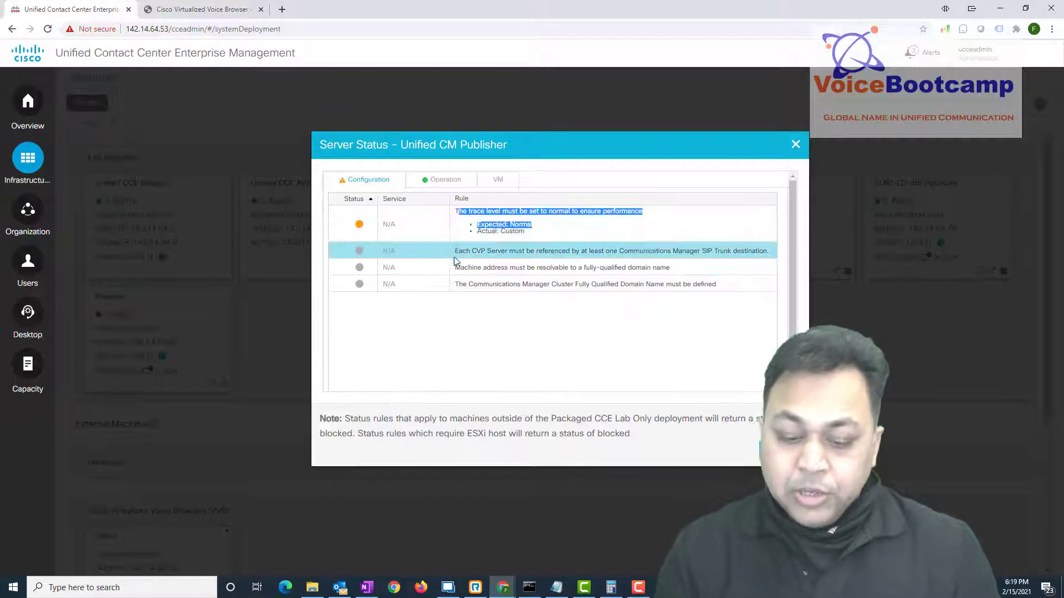
pyautogui.moveTo(455, 252); pyautogui.dragTo(503, 253)
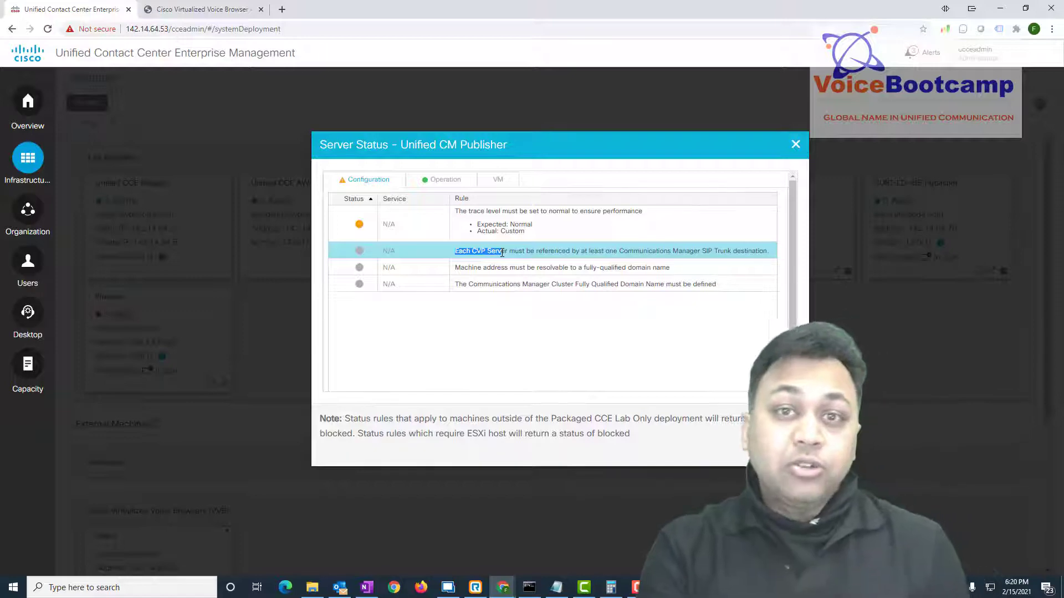
pyautogui.click(502, 253)
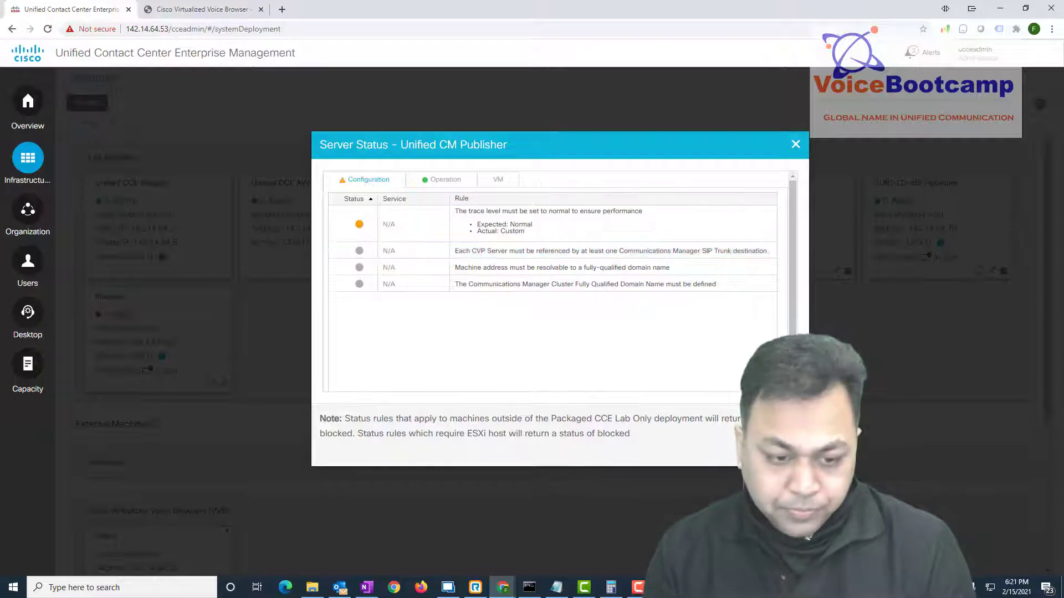
pyautogui.press('Escape')
pyautogui.click(282, 9)
pyautogui.write('http')
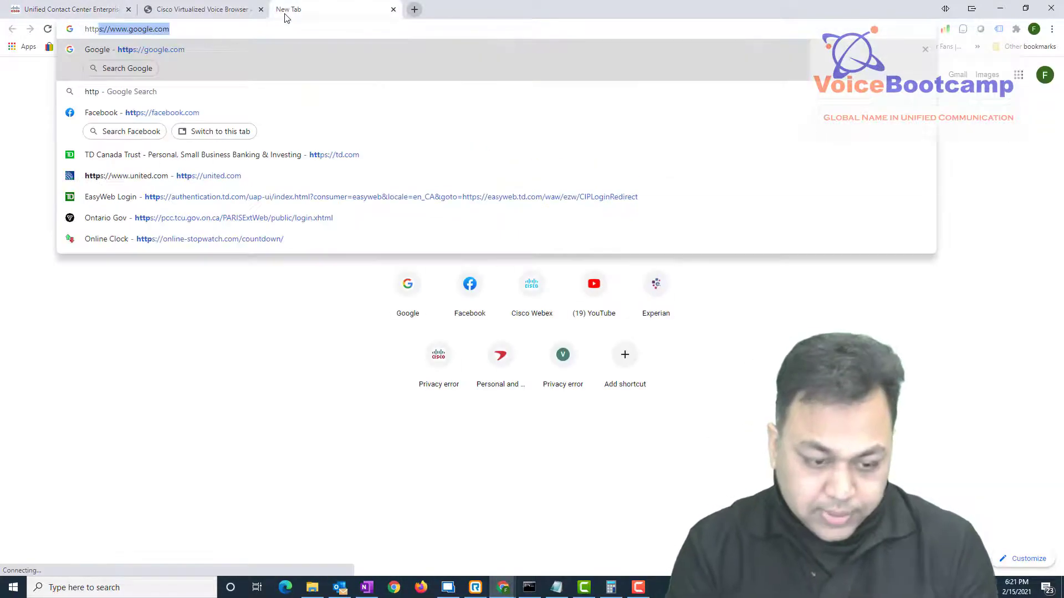
pyautogui.write('s://142.11')
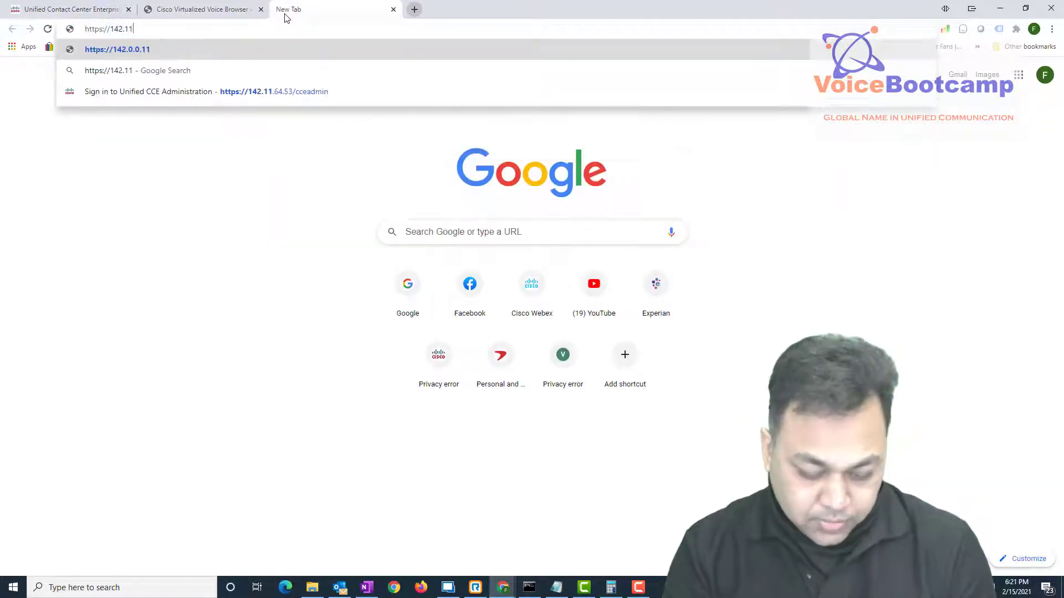
pyautogui.press('BackSpace')
pyautogui.write('4.64.')
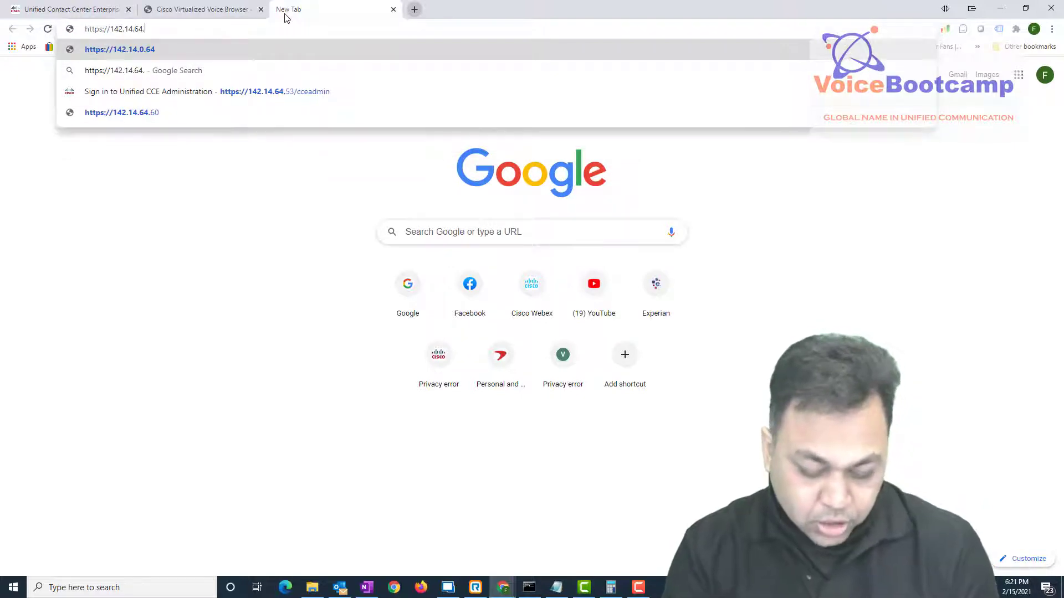
pyautogui.write('21')
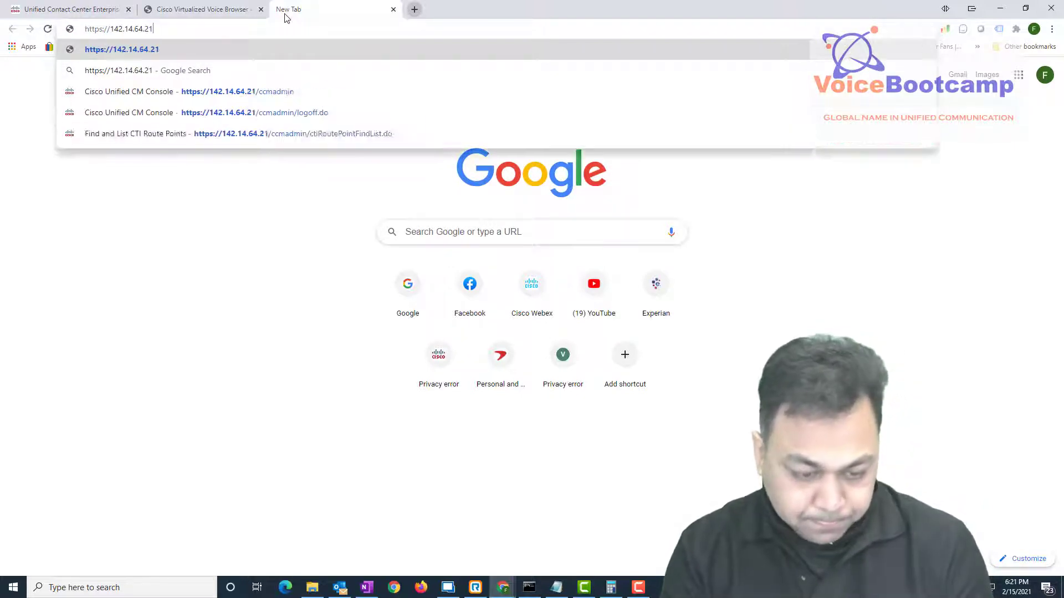
pyautogui.press('Return')
pyautogui.click(256, 153)
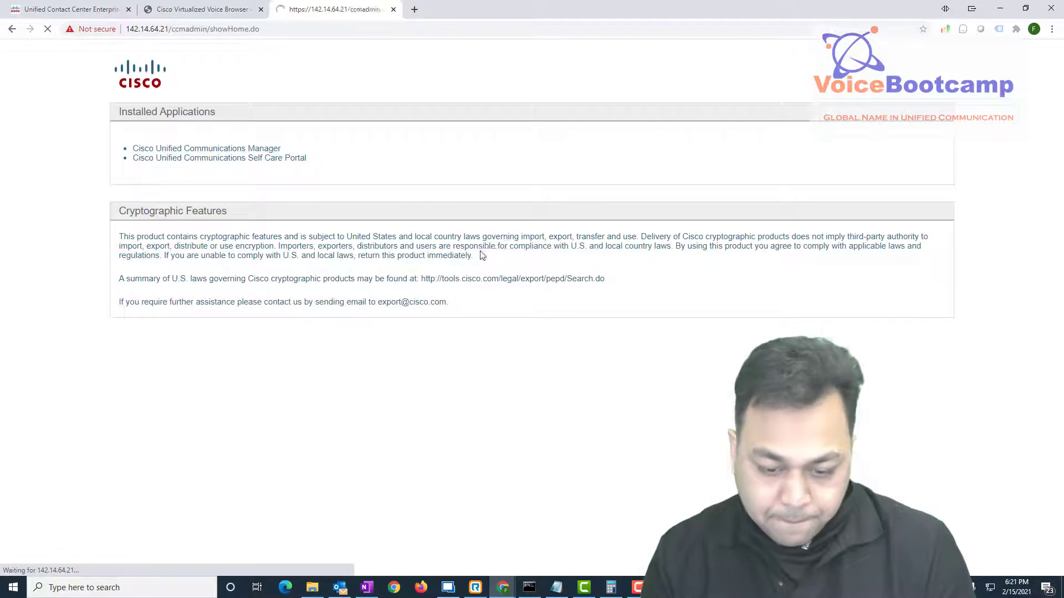
# Step: Log in as administrator with the account password
pyautogui.write('administrator')
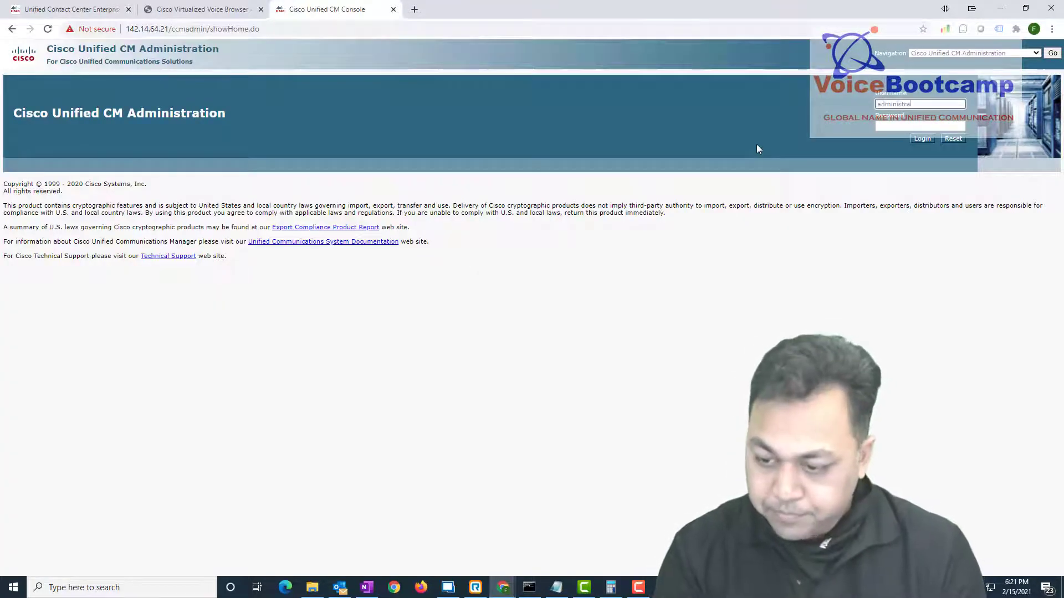
pyautogui.press('Tab')
pyautogui.write('•••••••••••••')
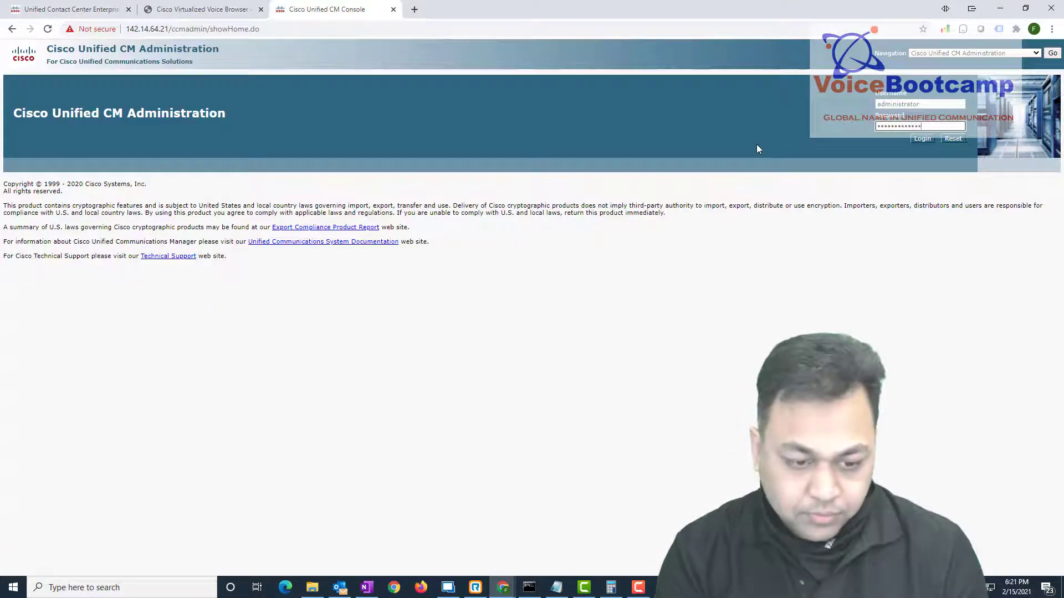
pyautogui.press('Return')
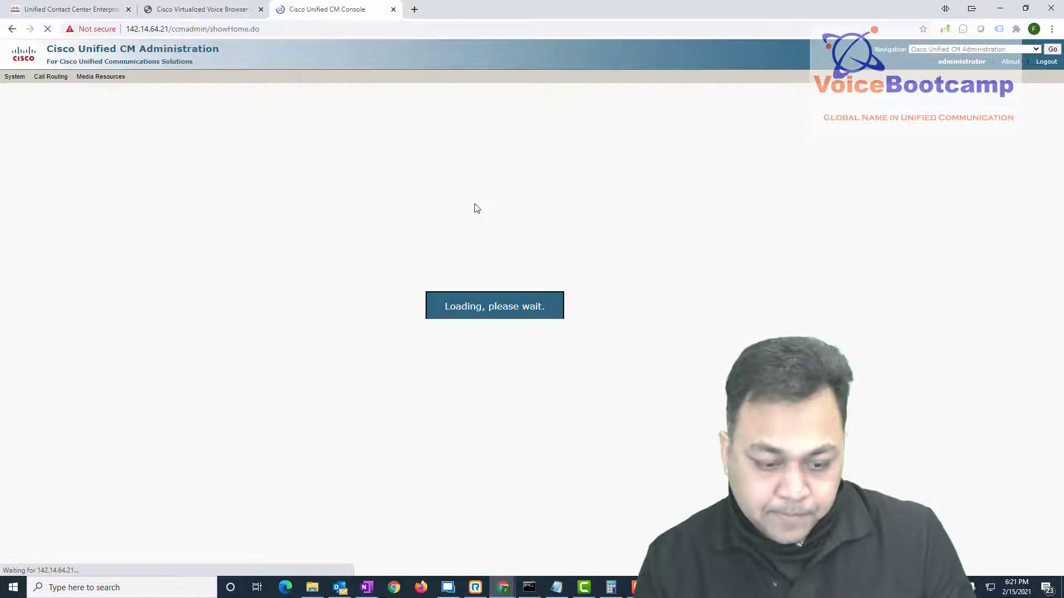
# Step: Add a new trunk of type SIP Trunk and continue to its configuration form
pyautogui.moveTo(238, 78)
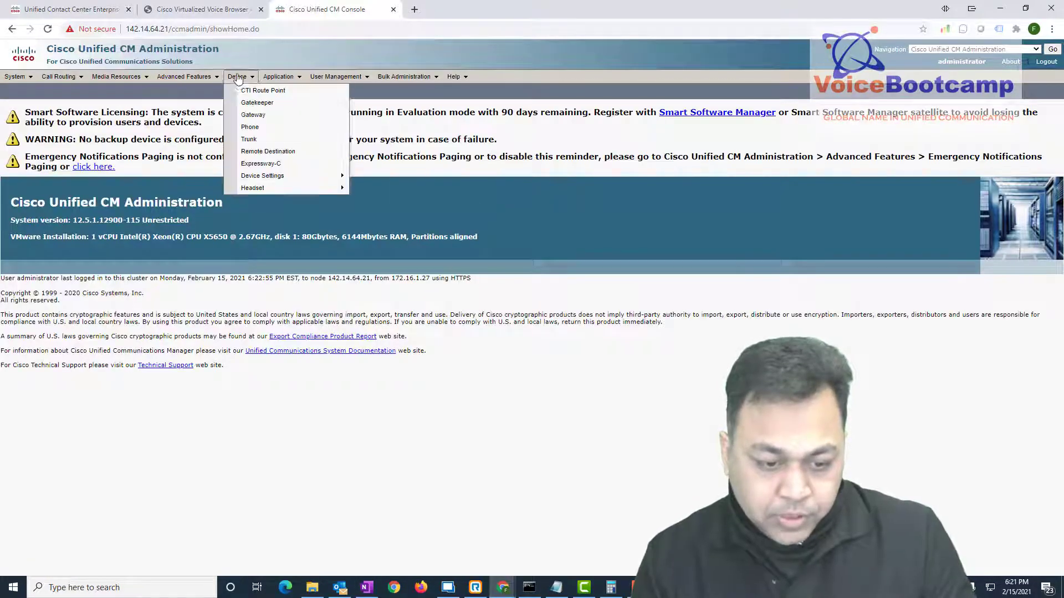
pyautogui.click(252, 140)
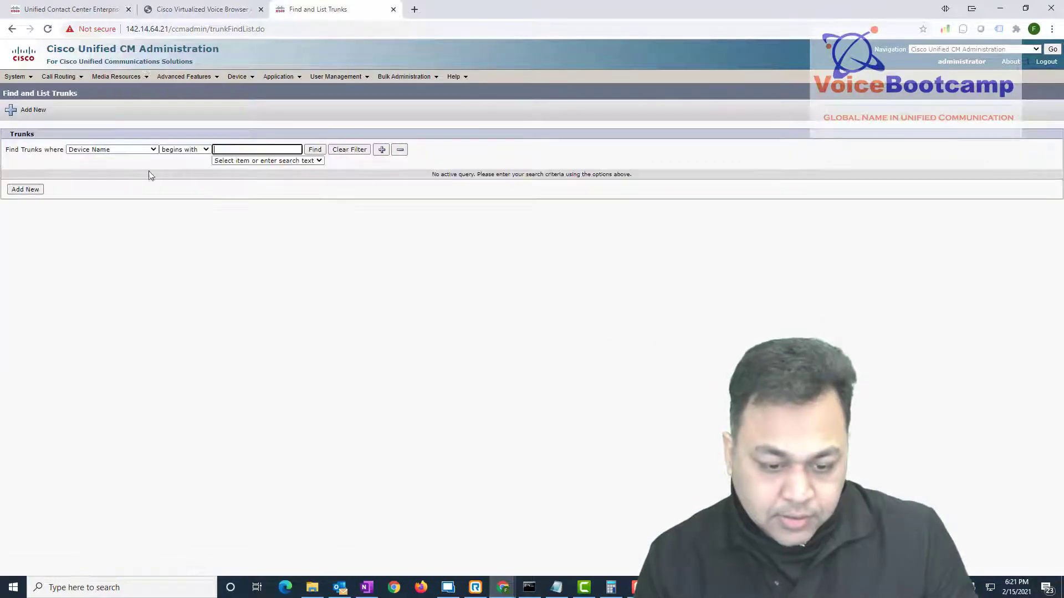
pyautogui.click(20, 190)
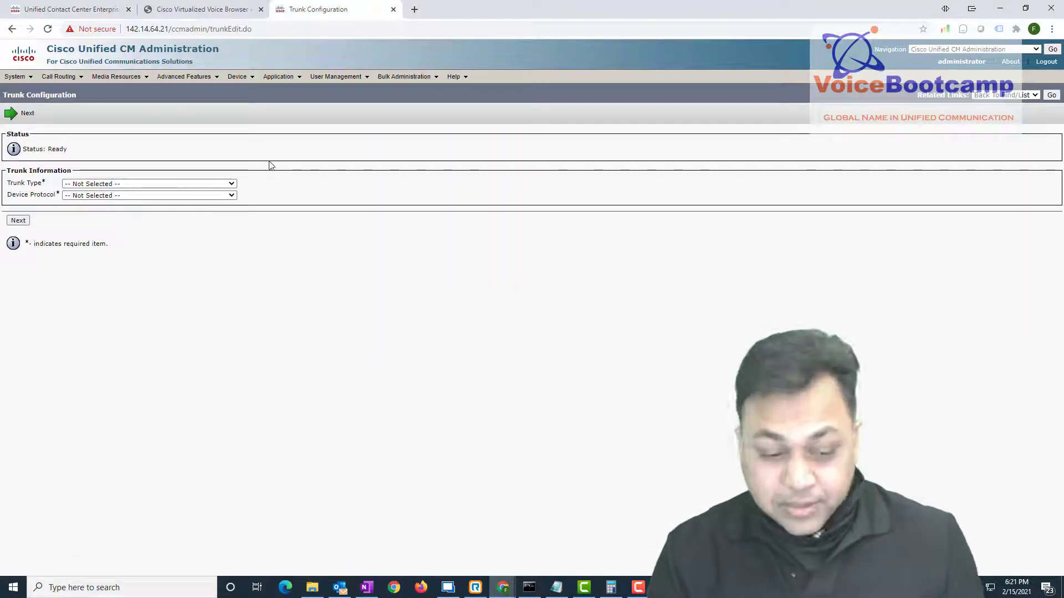
pyautogui.click(117, 185)
pyautogui.click(92, 266)
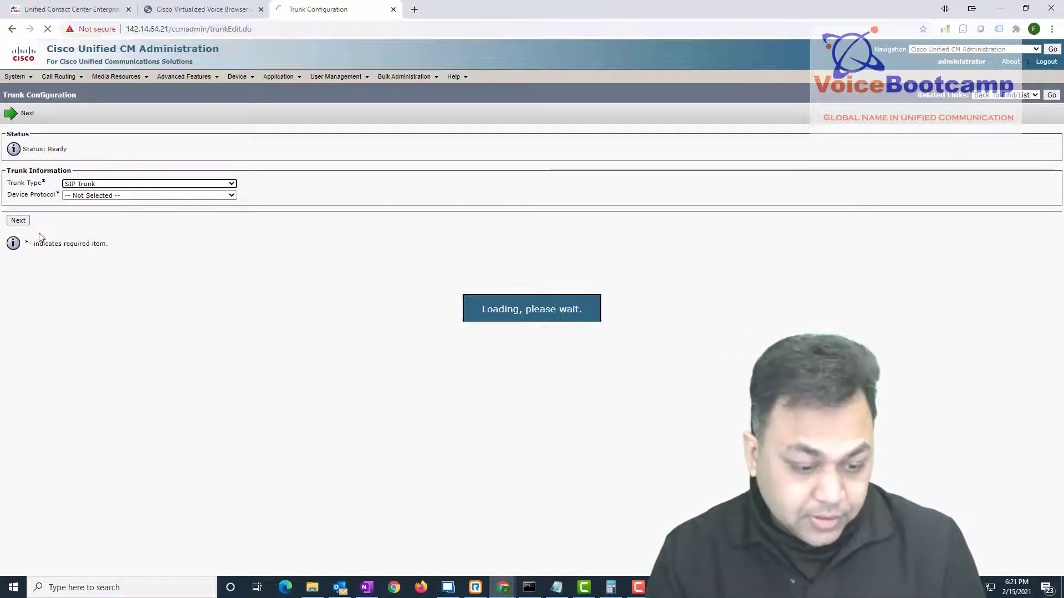
pyautogui.click(21, 232)
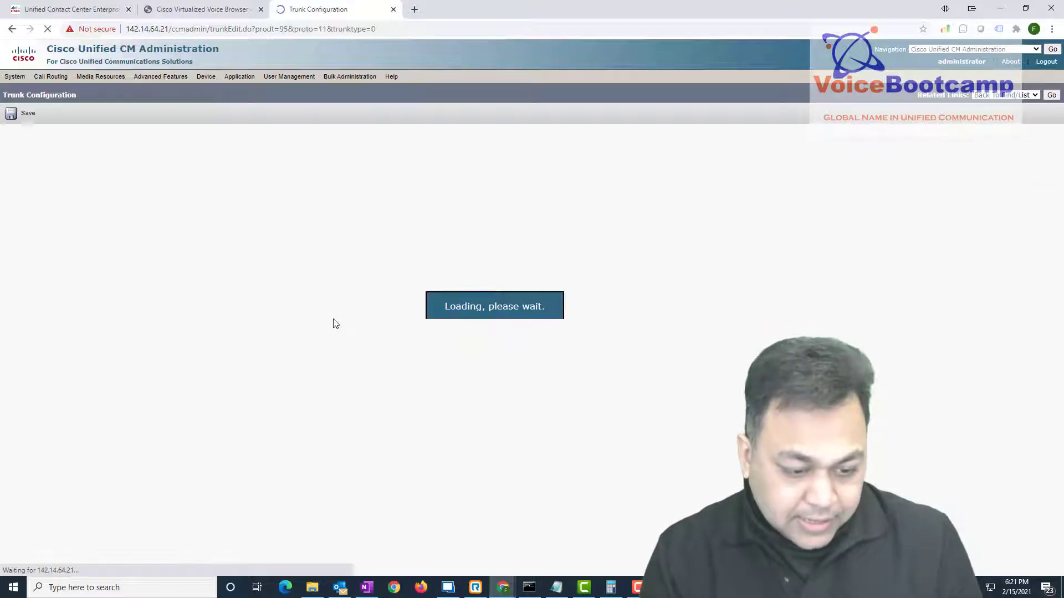
pyautogui.click(270, 212)
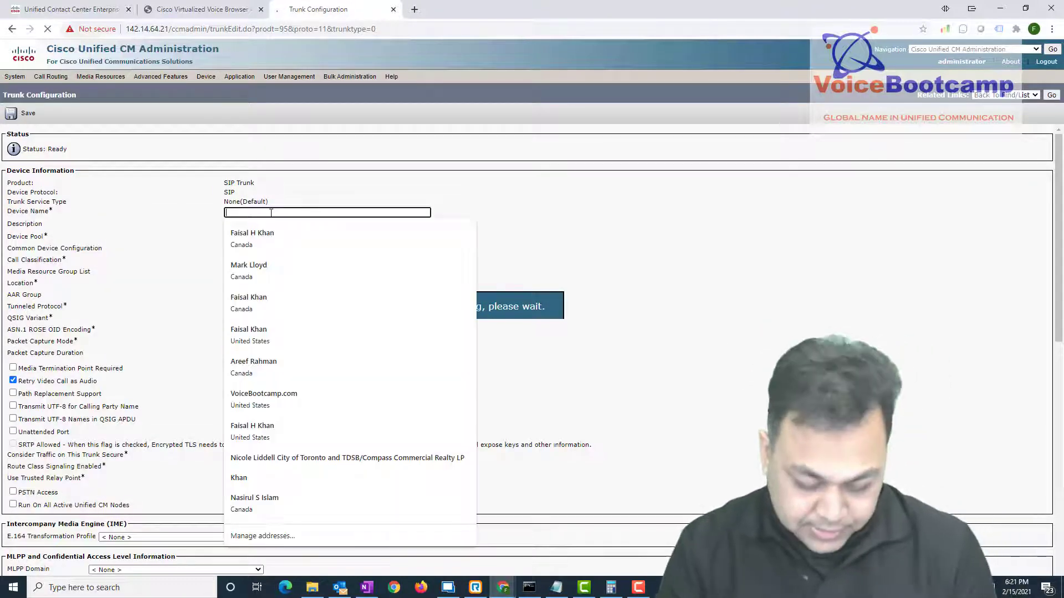
# Step: Name the trunk CVP-A, use the Default device pool, and run on all active nodes
pyautogui.write('CVP-A')
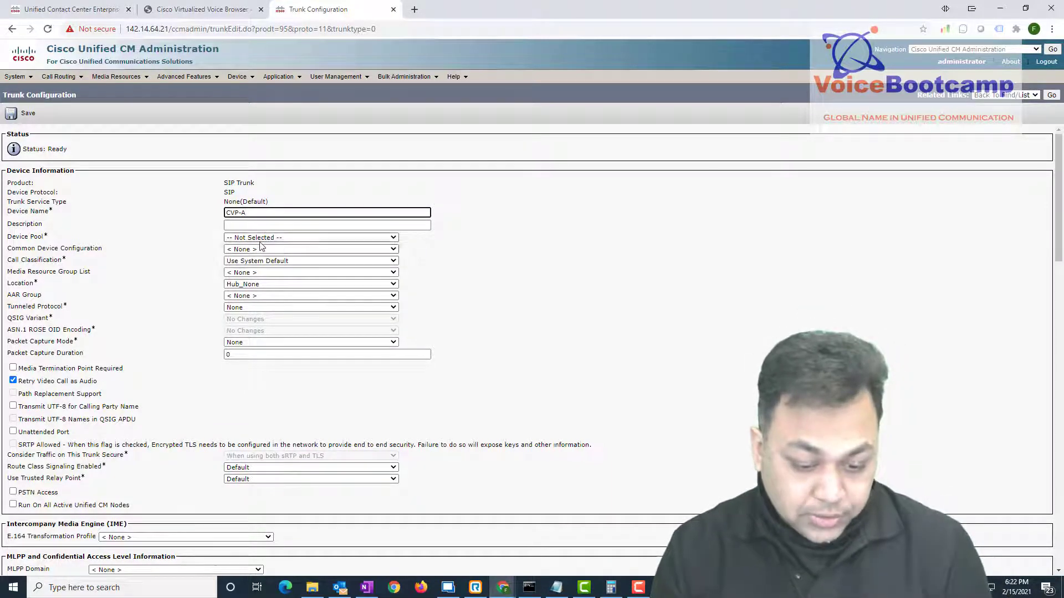
pyautogui.click(267, 237)
pyautogui.click(286, 271)
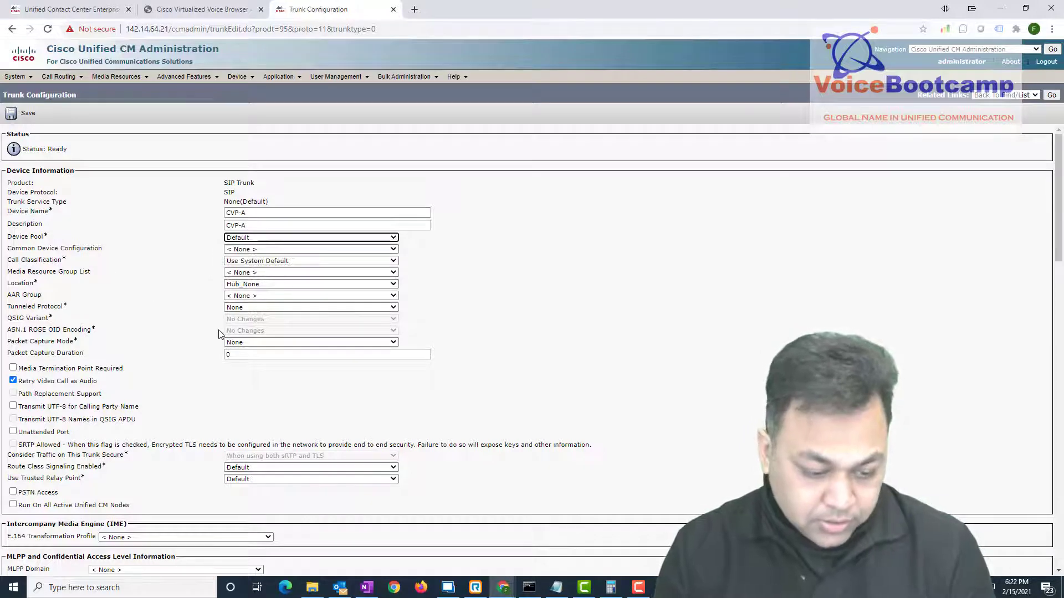
pyautogui.scroll(-4, 284, 273)
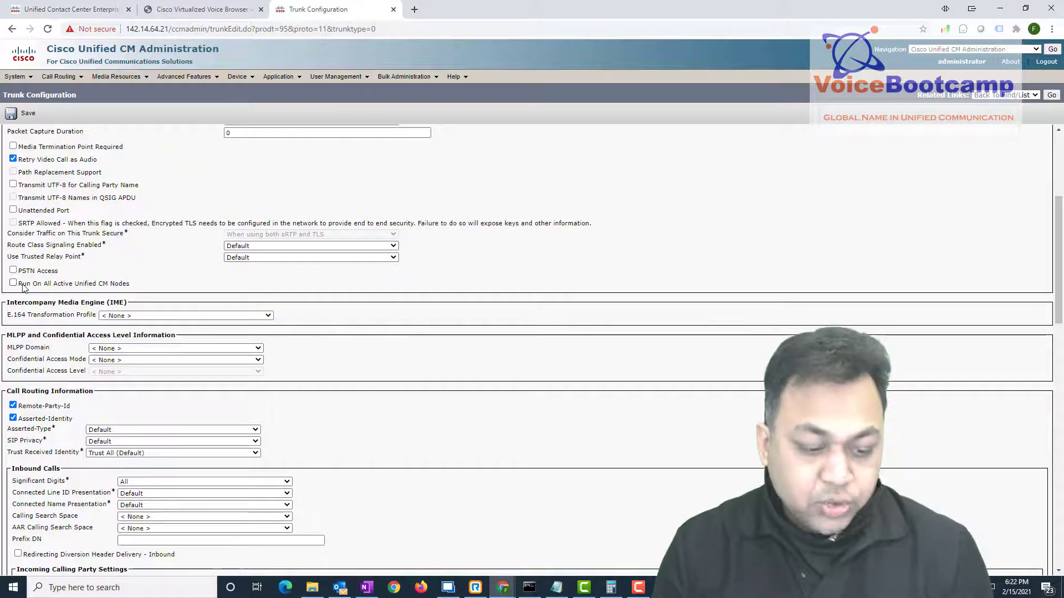
pyautogui.moveTo(22, 283); pyautogui.dragTo(142, 288)
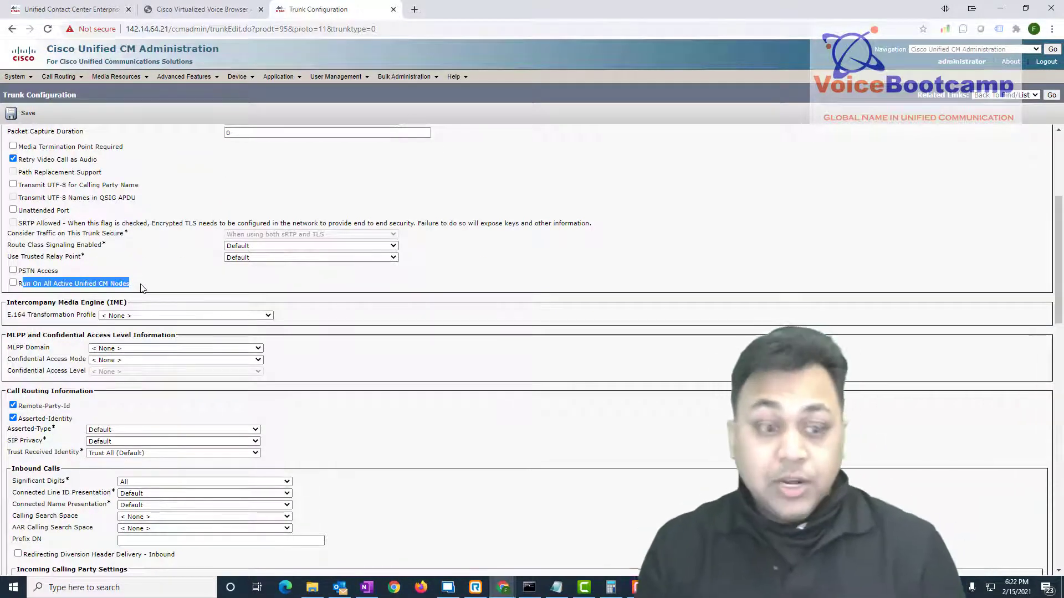
pyautogui.click(13, 284)
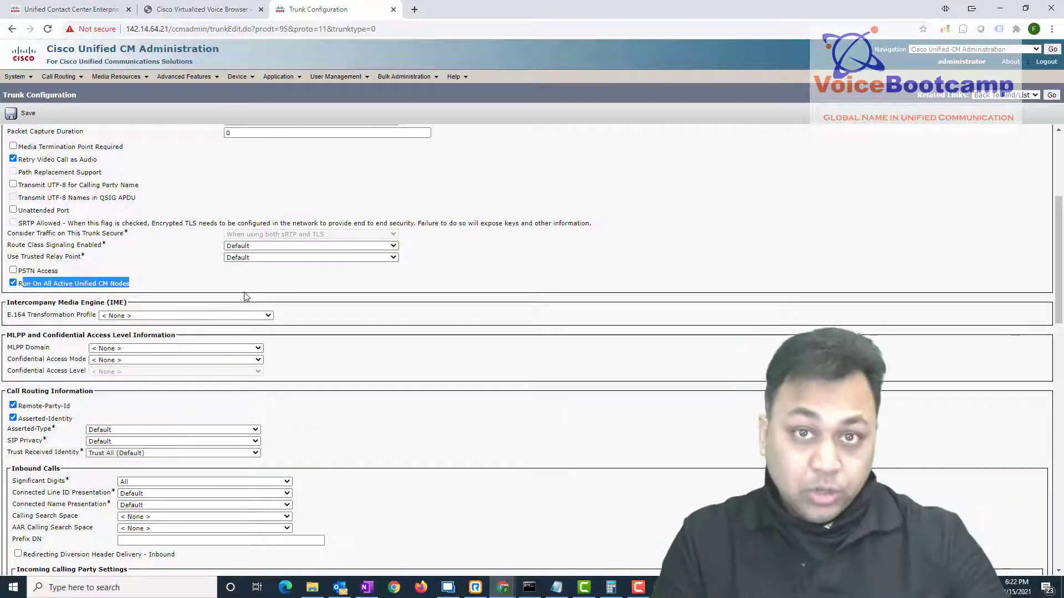
# Step: Set destination 142.14.64.52, Non Secure SIP Trunk Profile and Standard SIP Profile, then save
pyautogui.scroll(-4, 264, 301)
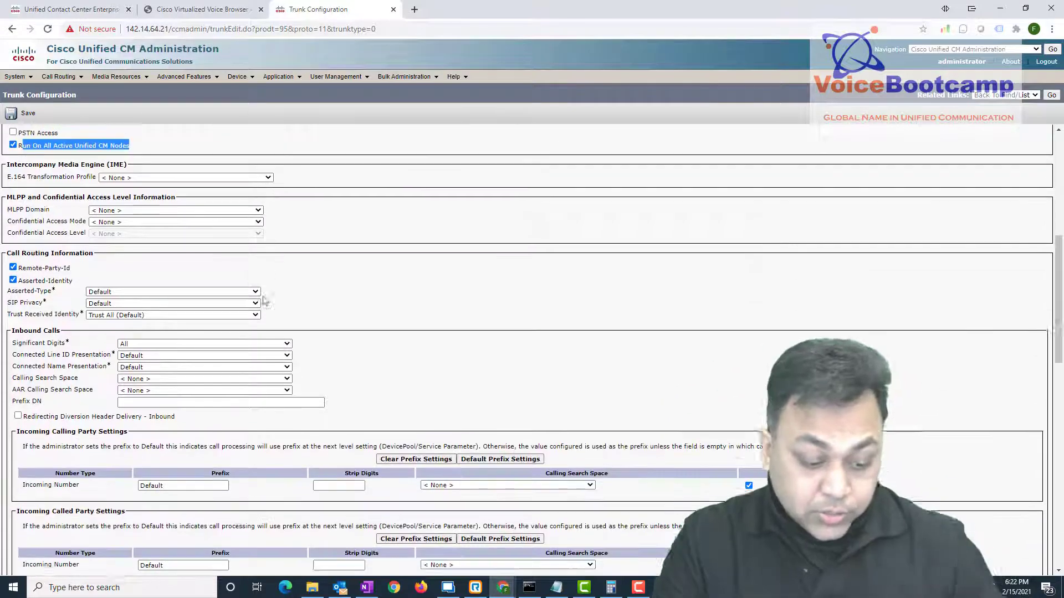
pyautogui.scroll(-3, 193, 373)
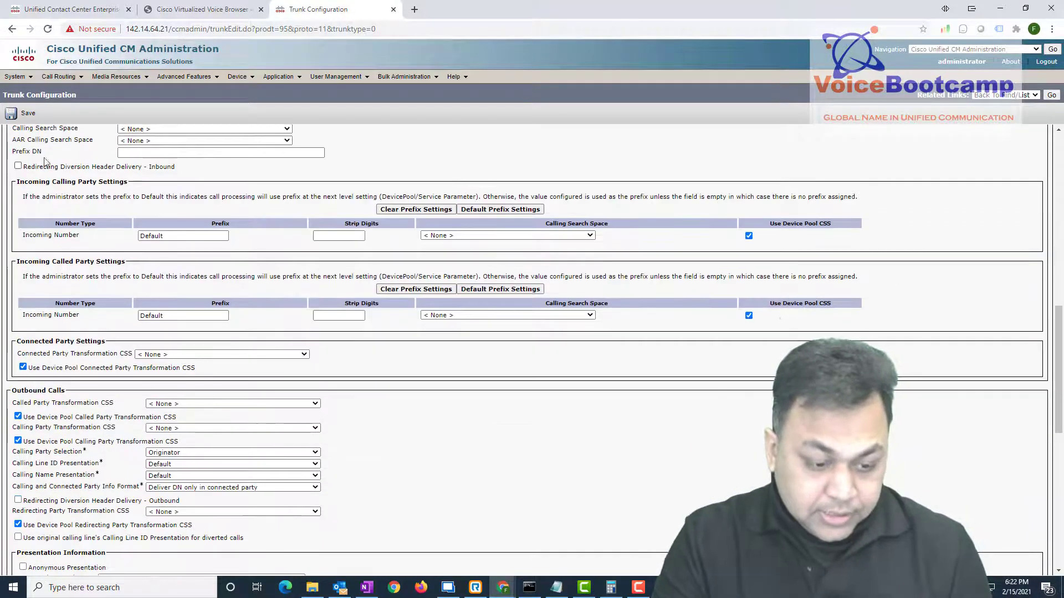
pyautogui.scroll(1, 15, 185)
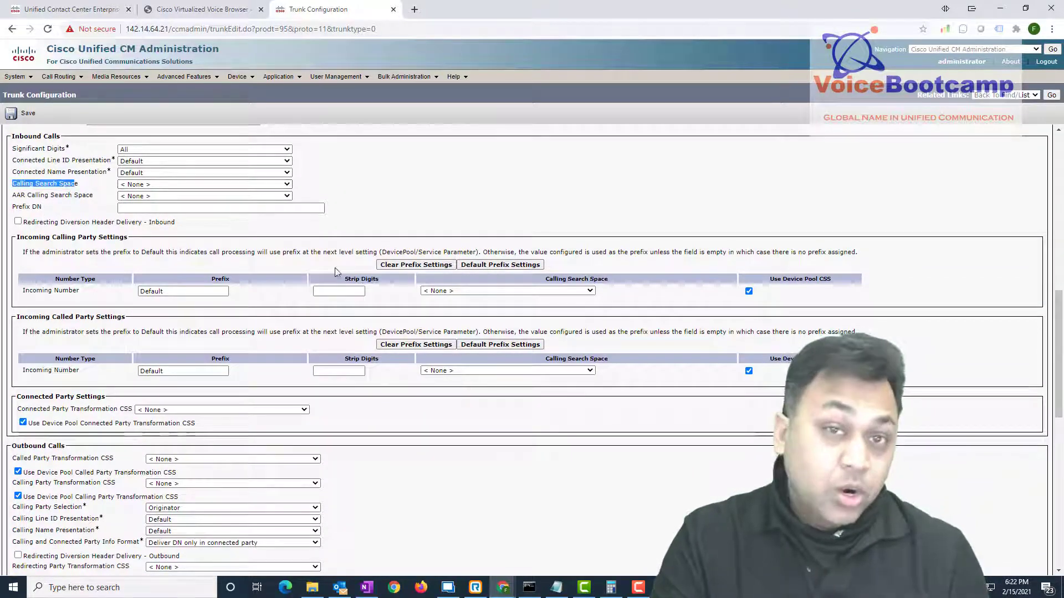
pyautogui.scroll(-6, 360, 283)
pyautogui.scroll(-1, 361, 283)
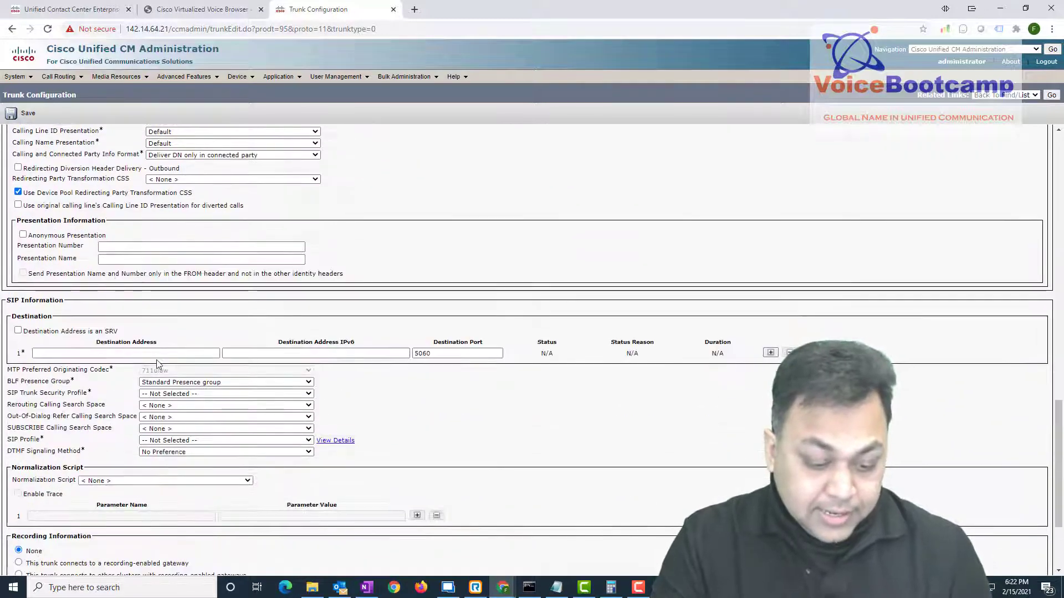
pyautogui.click(161, 356)
pyautogui.write('2.14')
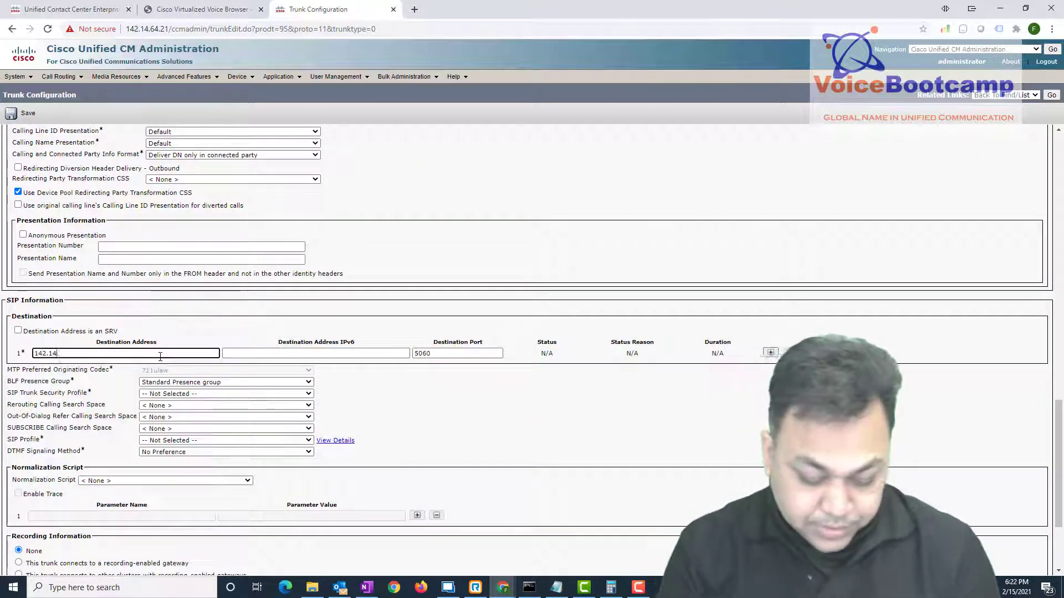
pyautogui.write('.64.52')
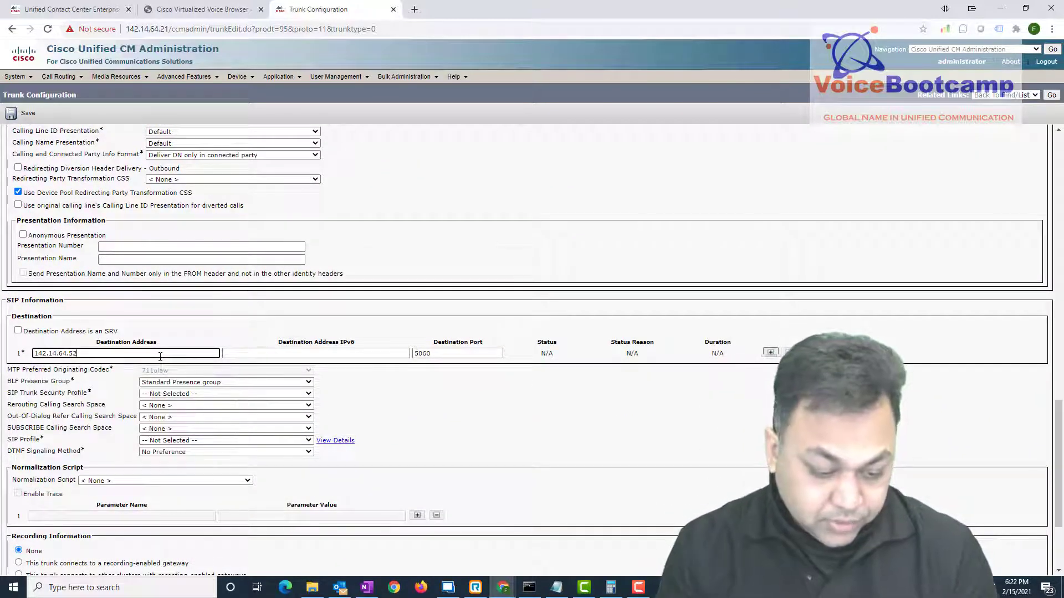
pyautogui.click(189, 394)
pyautogui.click(186, 425)
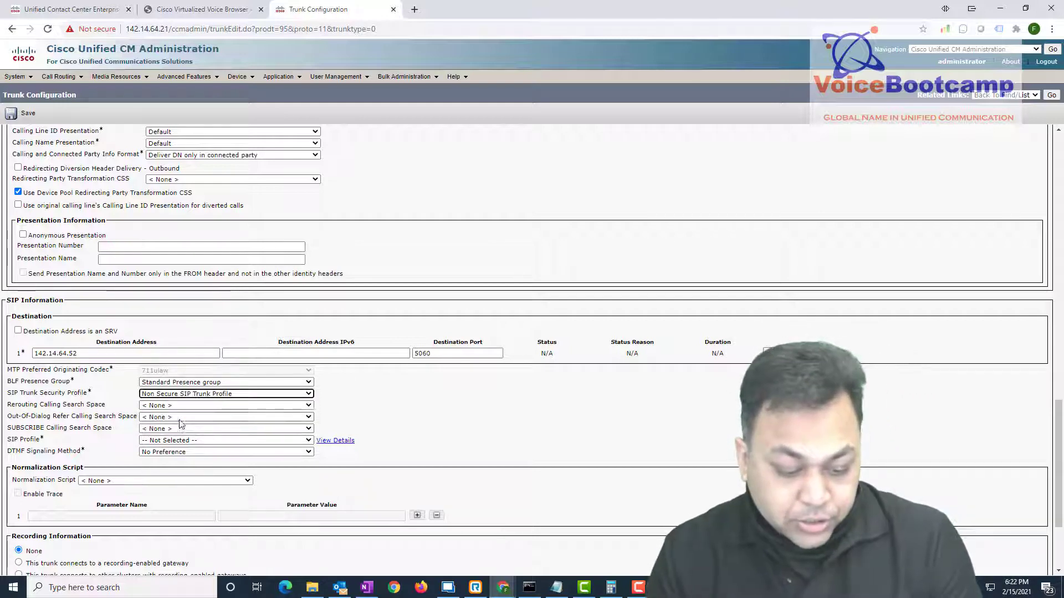
pyautogui.click(165, 440)
pyautogui.click(169, 472)
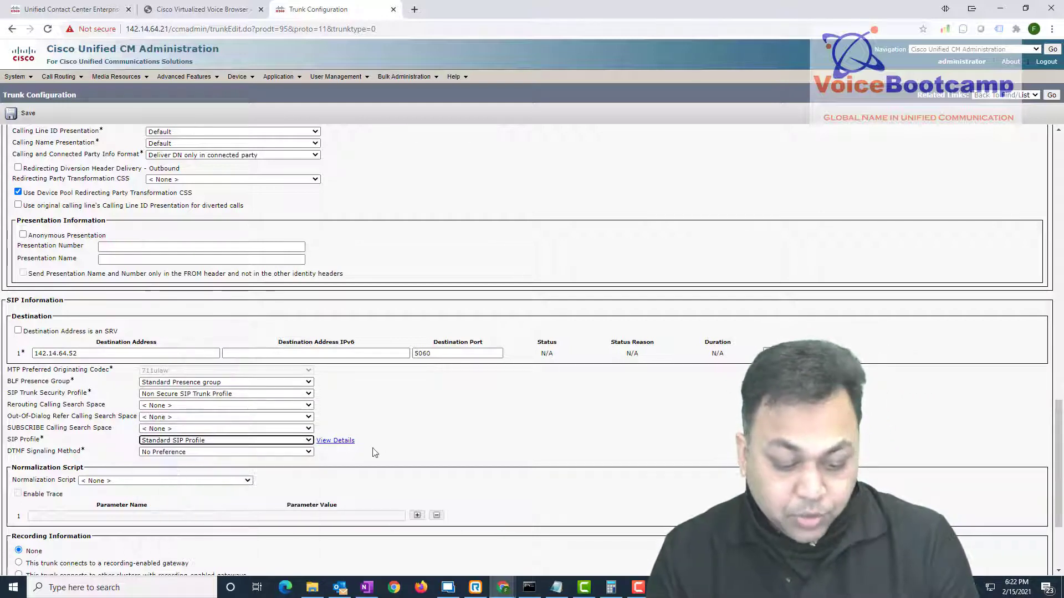
pyautogui.click(11, 113)
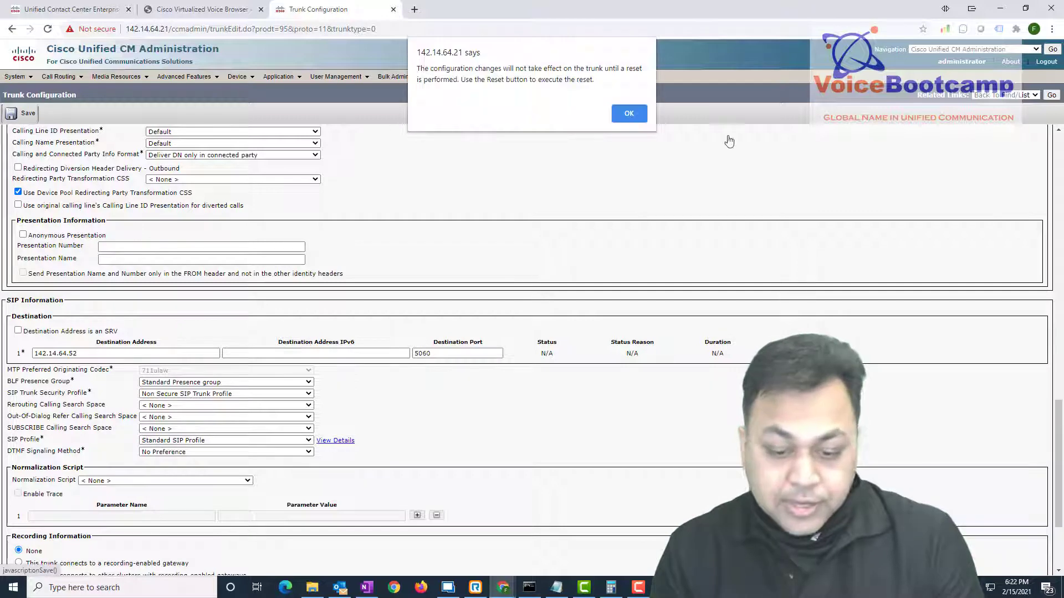
# Step: Acknowledge the reset reminder and reset the CVP-A trunk from the Device Reset popup
pyautogui.click(617, 121)
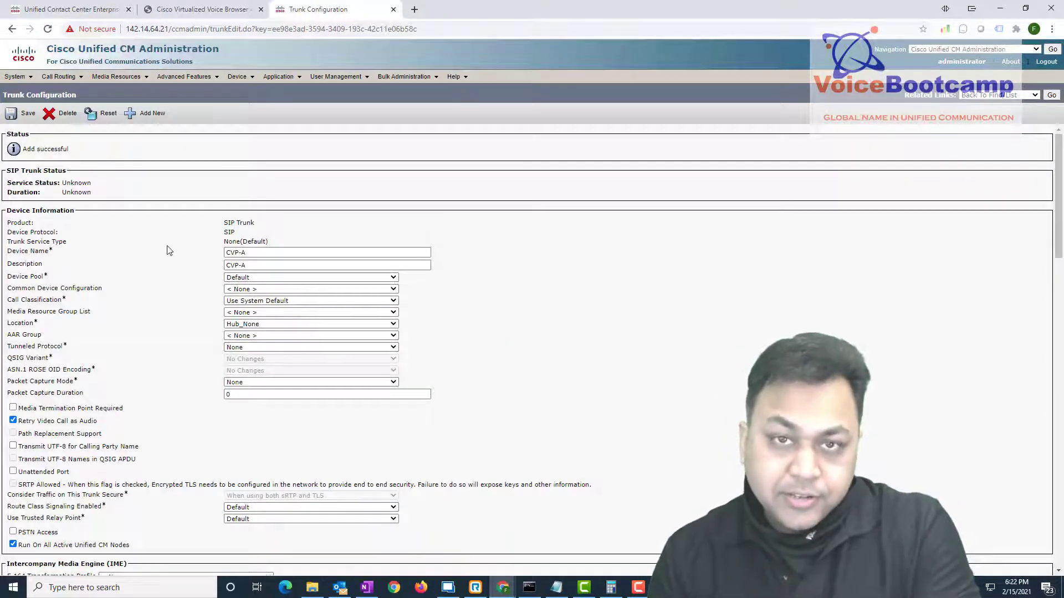
pyautogui.click(103, 114)
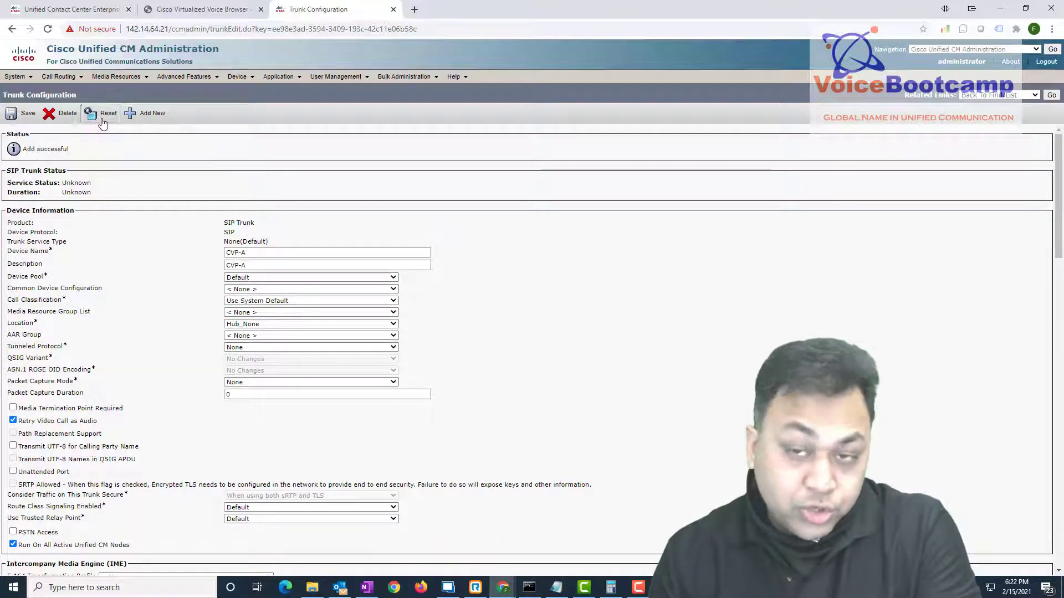
pyautogui.click(195, 173)
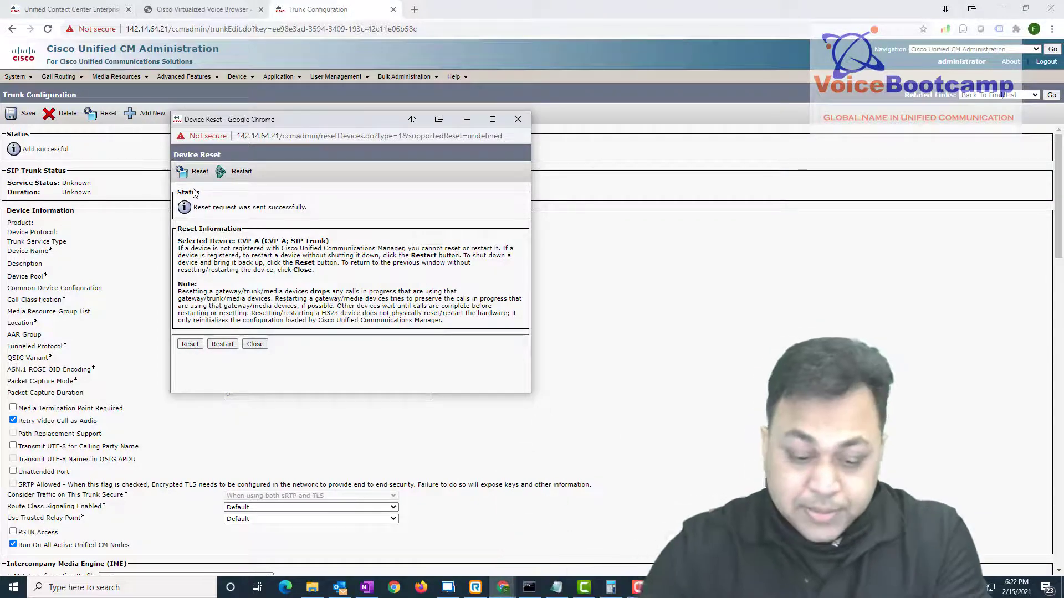
pyautogui.click(195, 173)
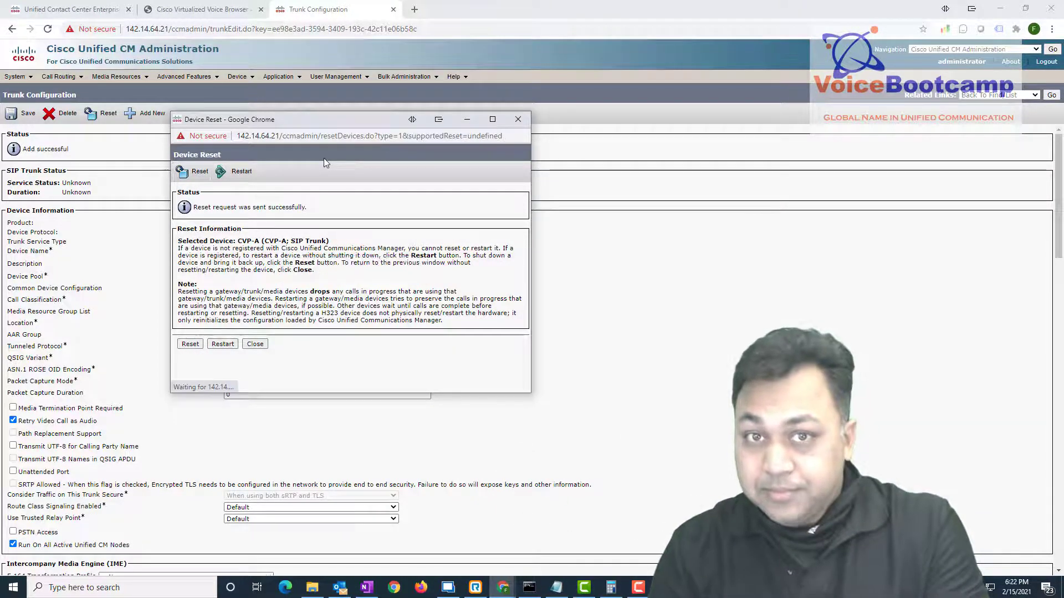
# Step: Create a route group named CVP with the CVP-A trunk as its member and save it
pyautogui.click(518, 119)
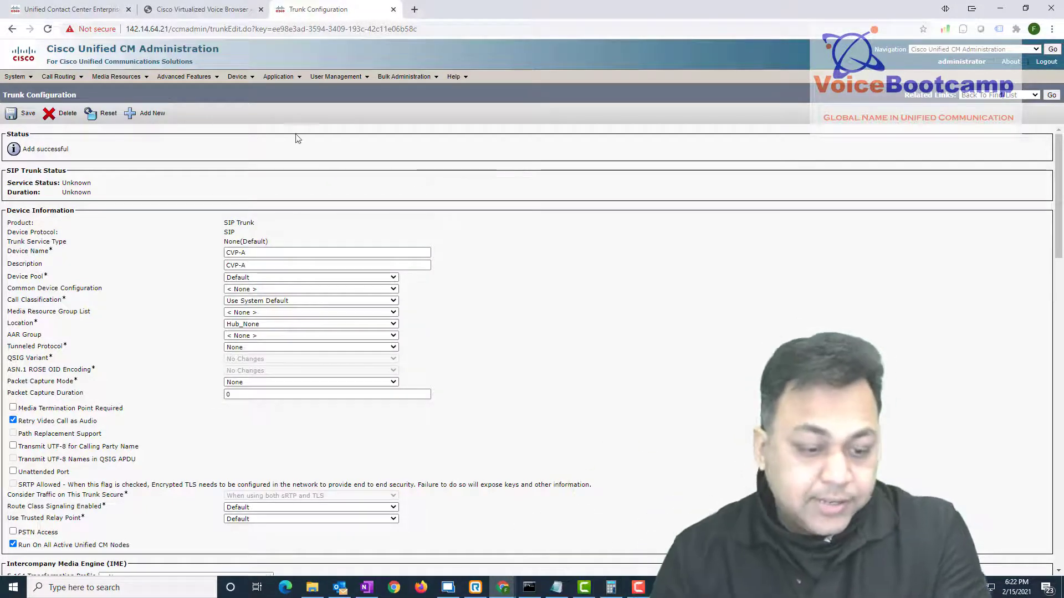
pyautogui.click(59, 77)
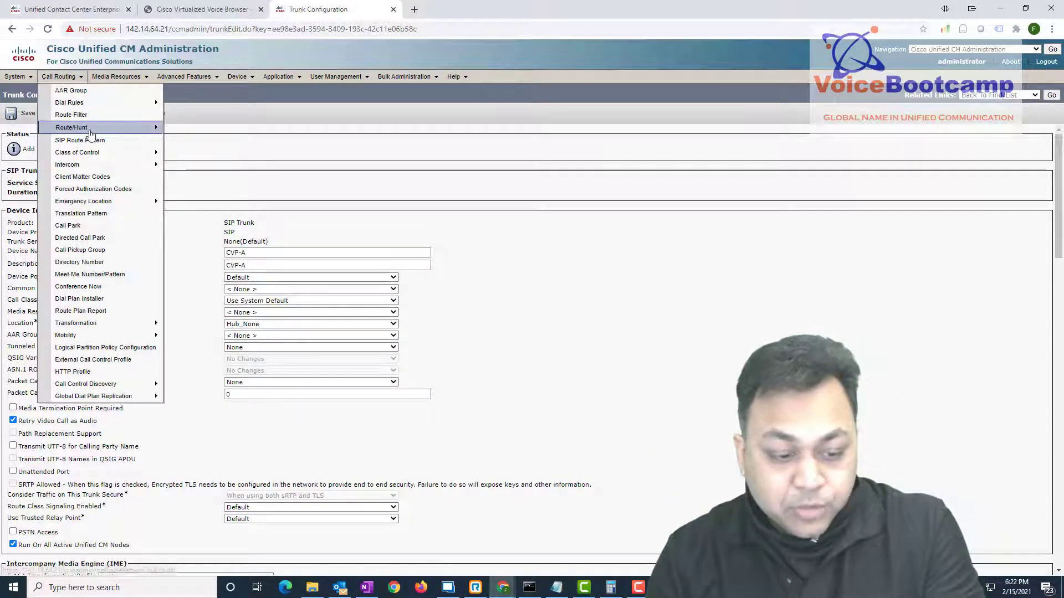
pyautogui.moveTo(144, 127)
pyautogui.click(197, 128)
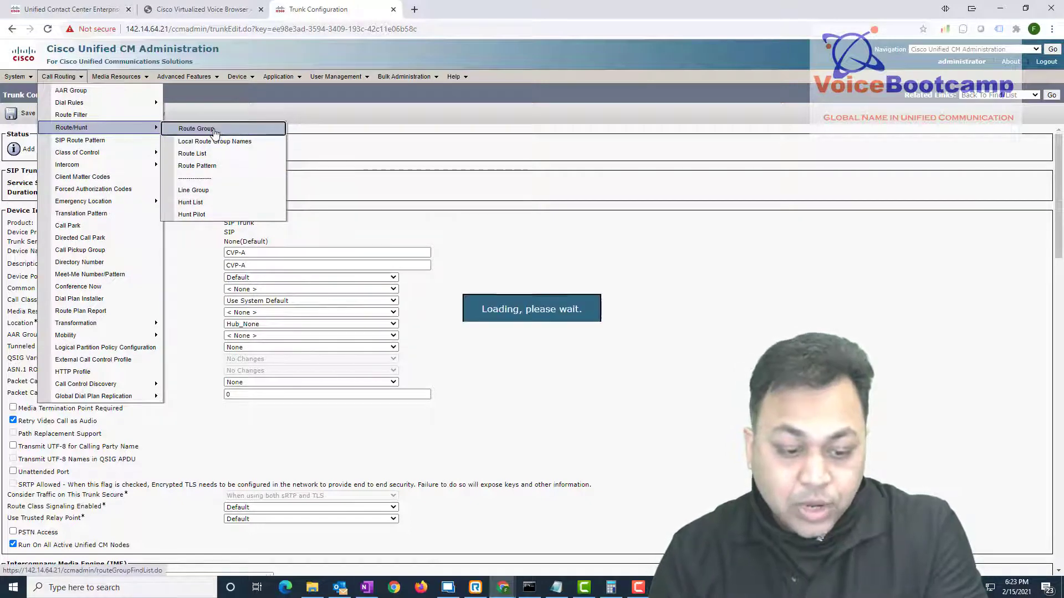
pyautogui.click(25, 179)
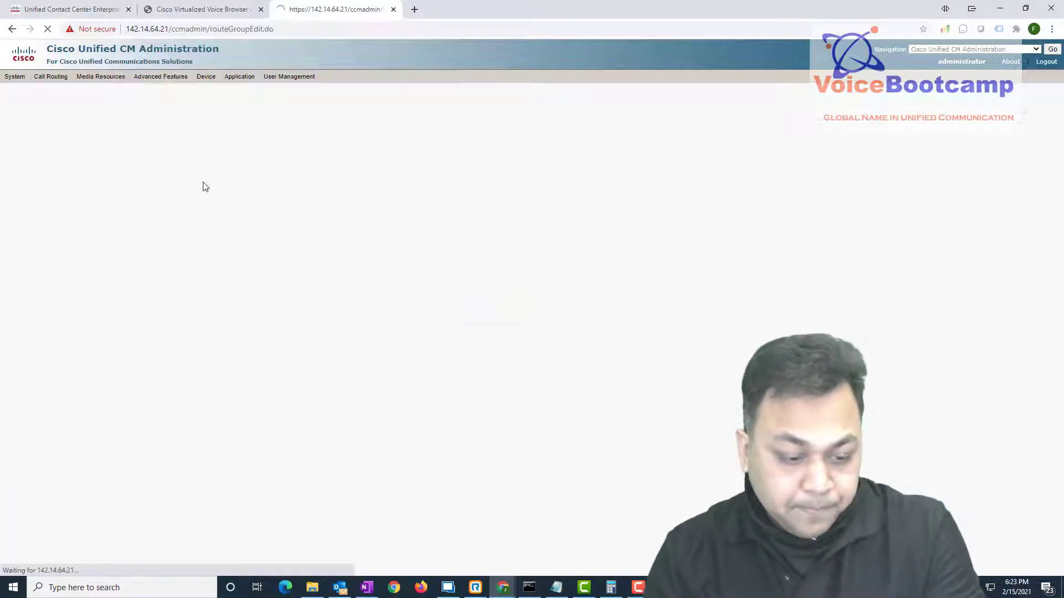
pyautogui.click(220, 184)
pyautogui.write('CVP')
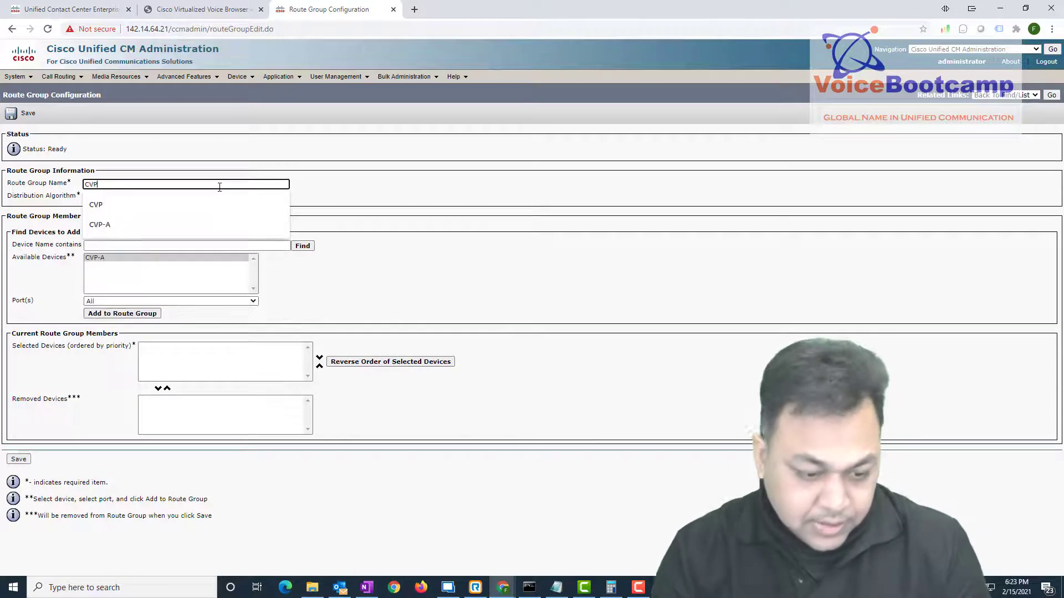
pyautogui.click(450, 201)
pyautogui.click(113, 258)
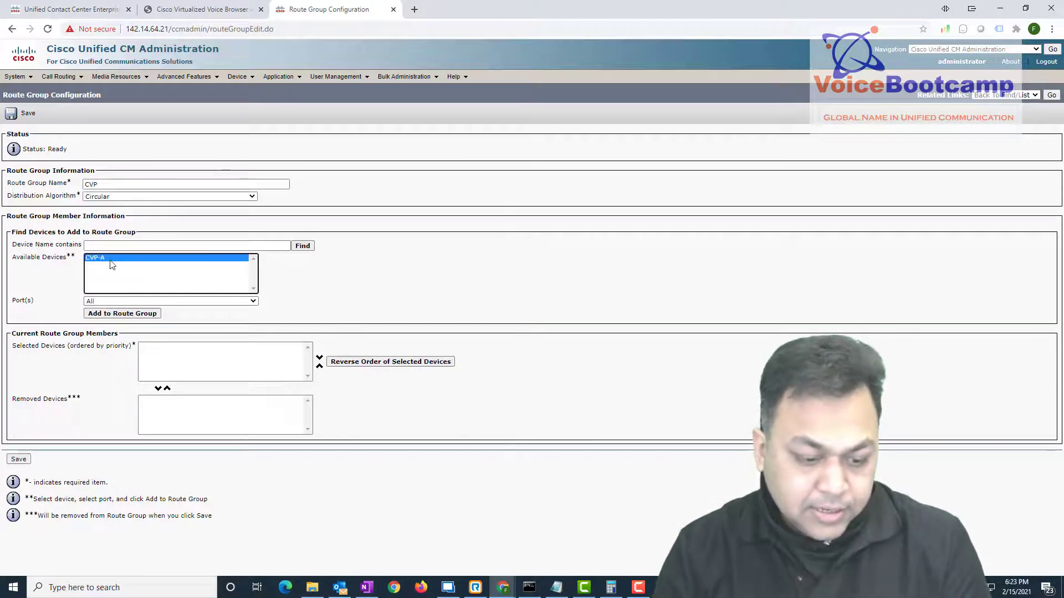
pyautogui.click(138, 314)
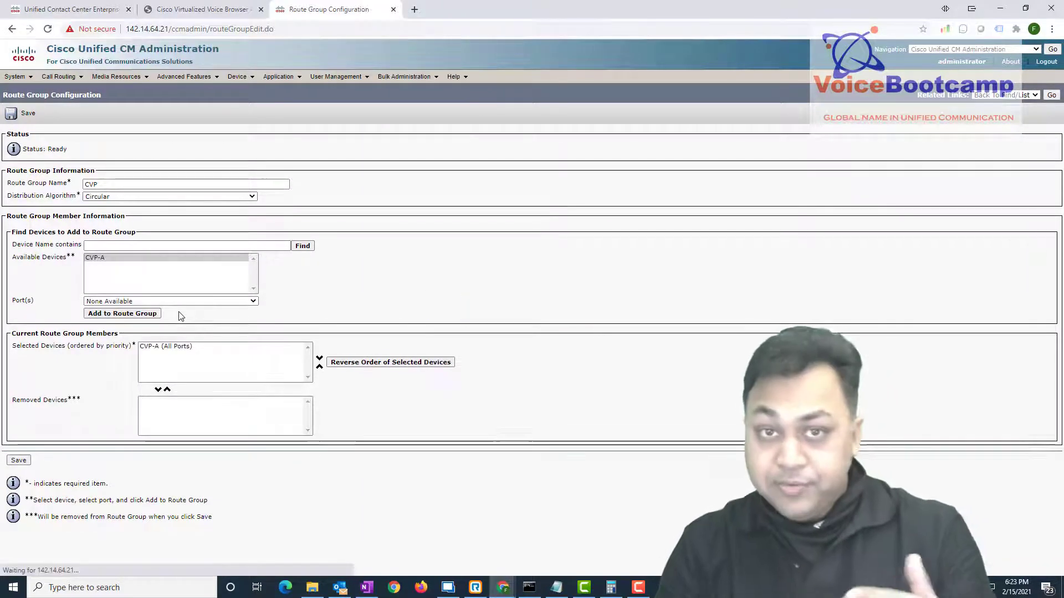
pyautogui.click(28, 115)
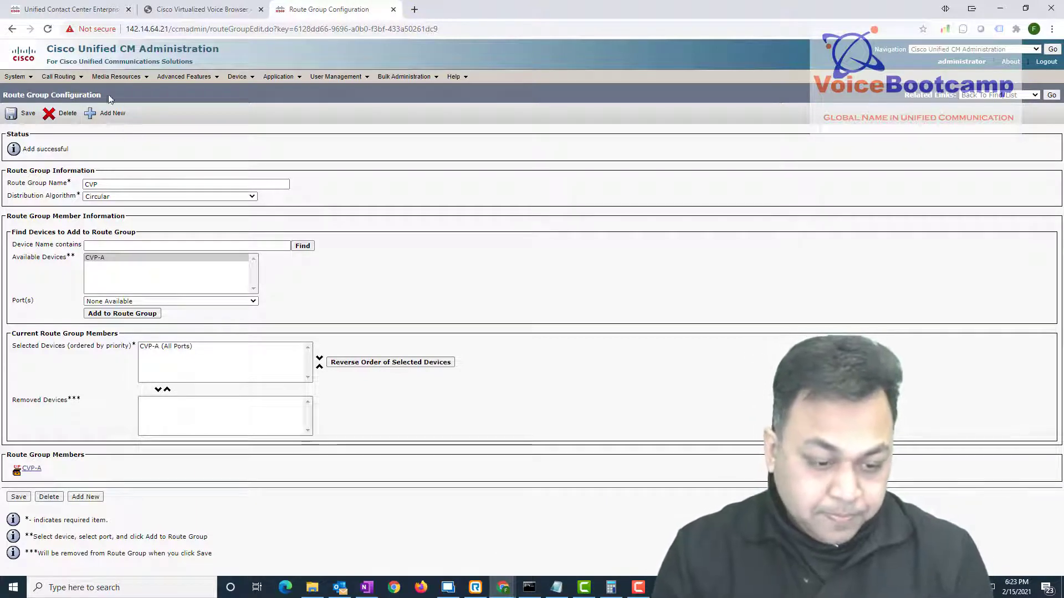
# Step: Rename the route group to RG_CVPA and save
pyautogui.click(119, 185)
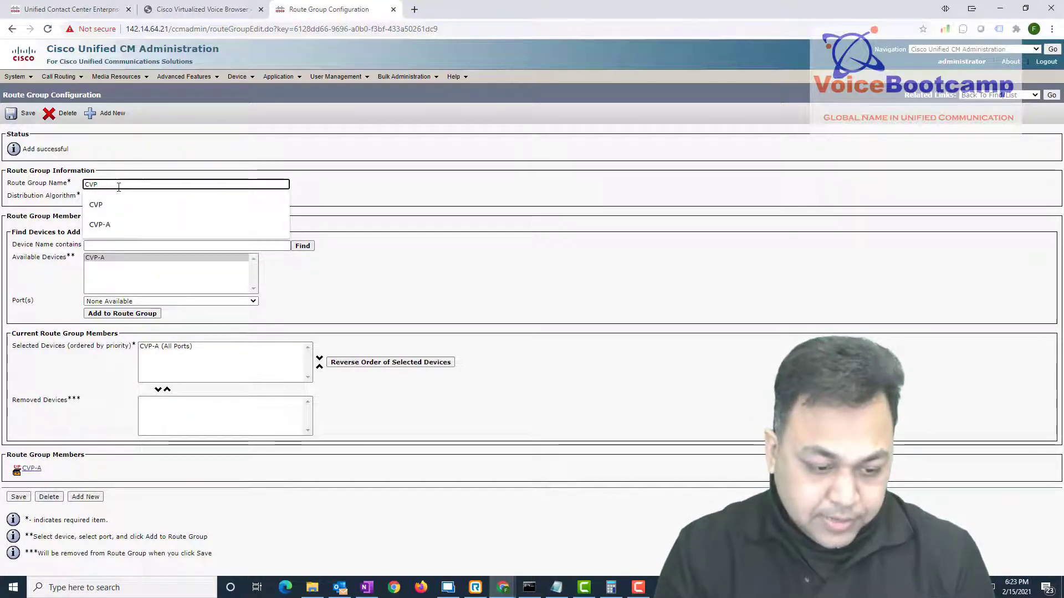
pyautogui.press('Home')
pyautogui.write('RG_')
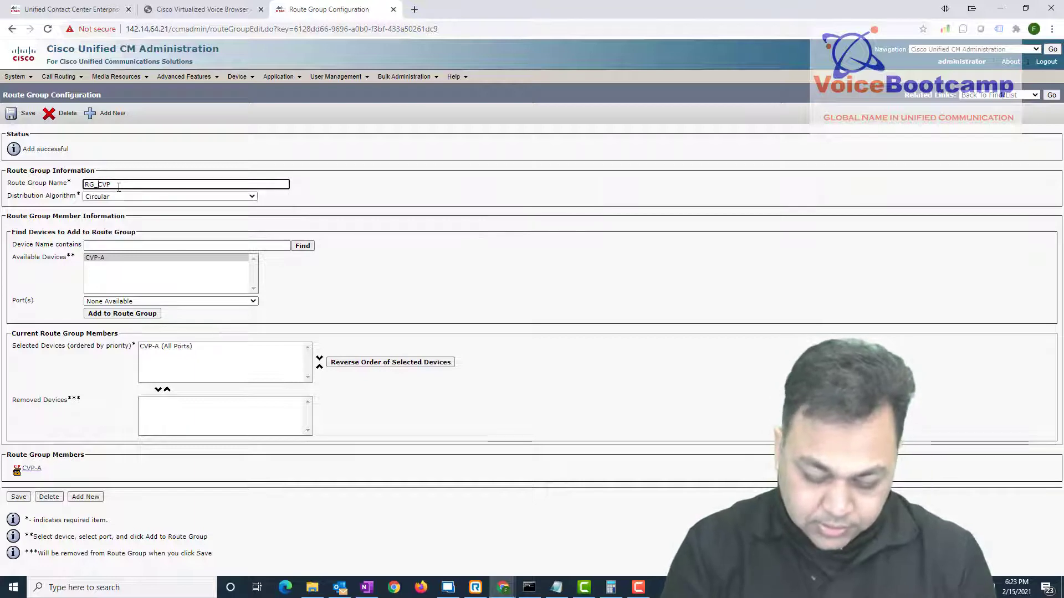
pyautogui.press('End')
pyautogui.write('A')
pyautogui.click(27, 114)
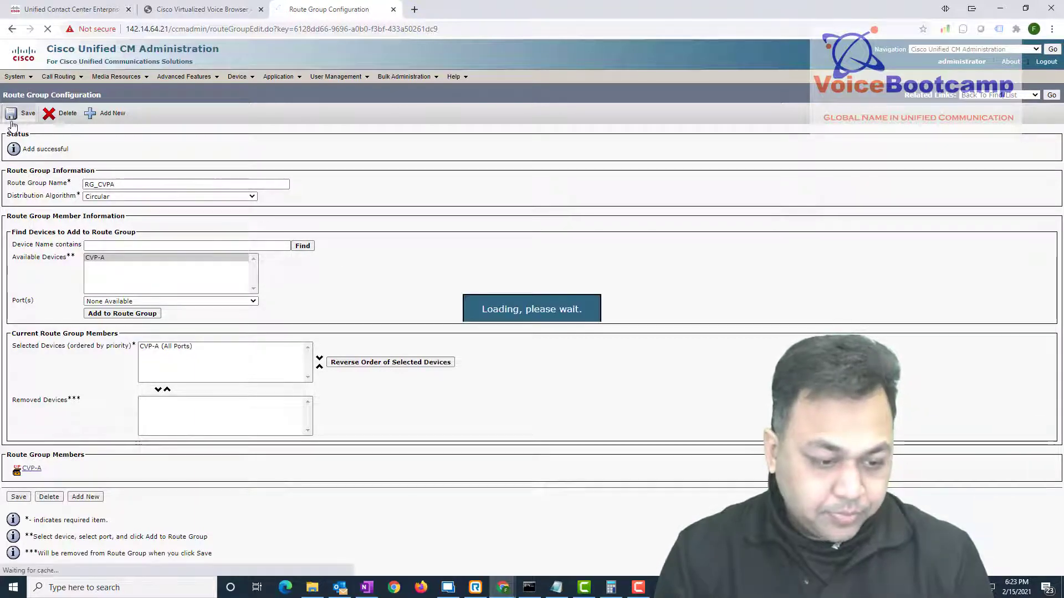
# Step: Create route list RL_CVP with the Default Communications Manager group and save it
pyautogui.moveTo(59, 77)
pyautogui.moveTo(83, 128)
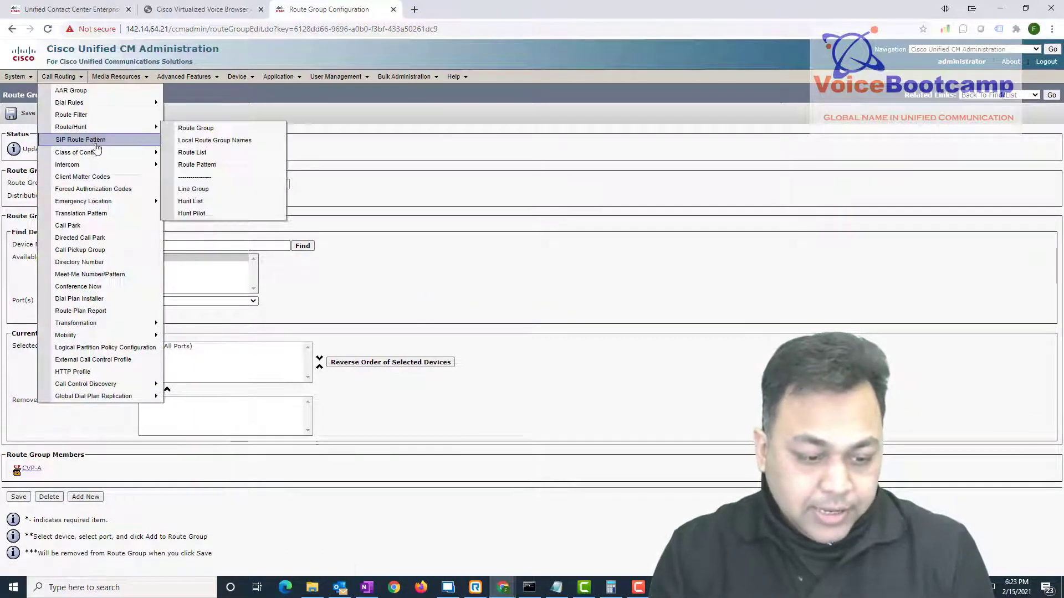
pyautogui.click(207, 157)
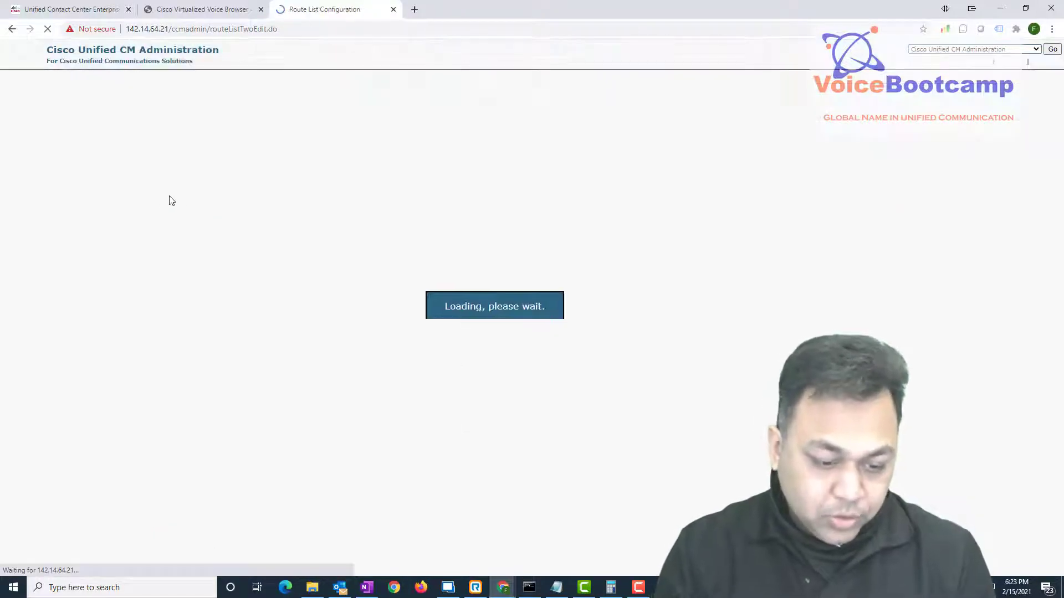
pyautogui.click(184, 197)
pyautogui.write('RL_CVP')
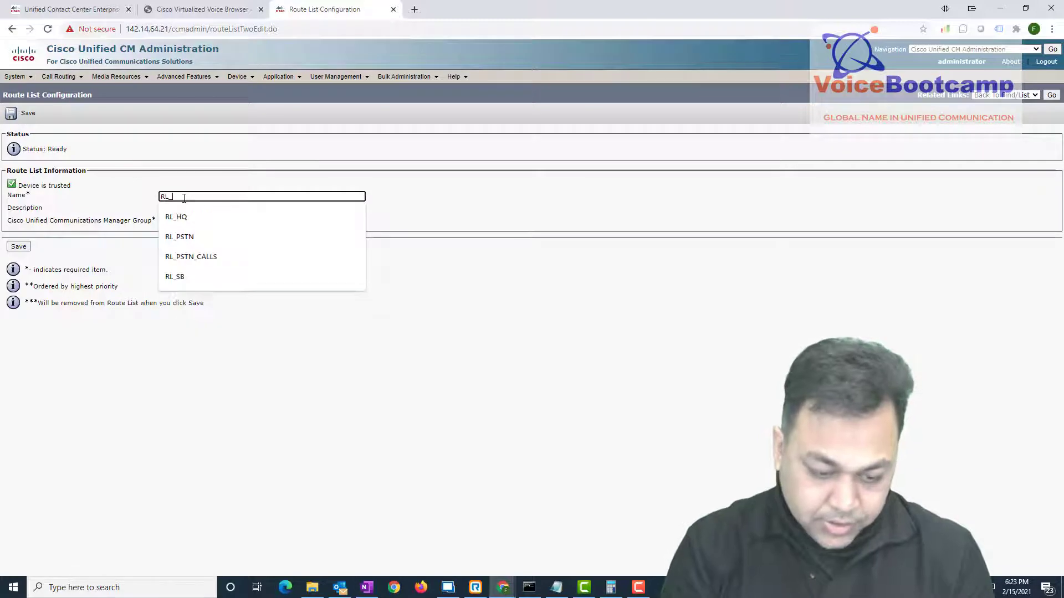
pyautogui.click(192, 222)
pyautogui.click(187, 238)
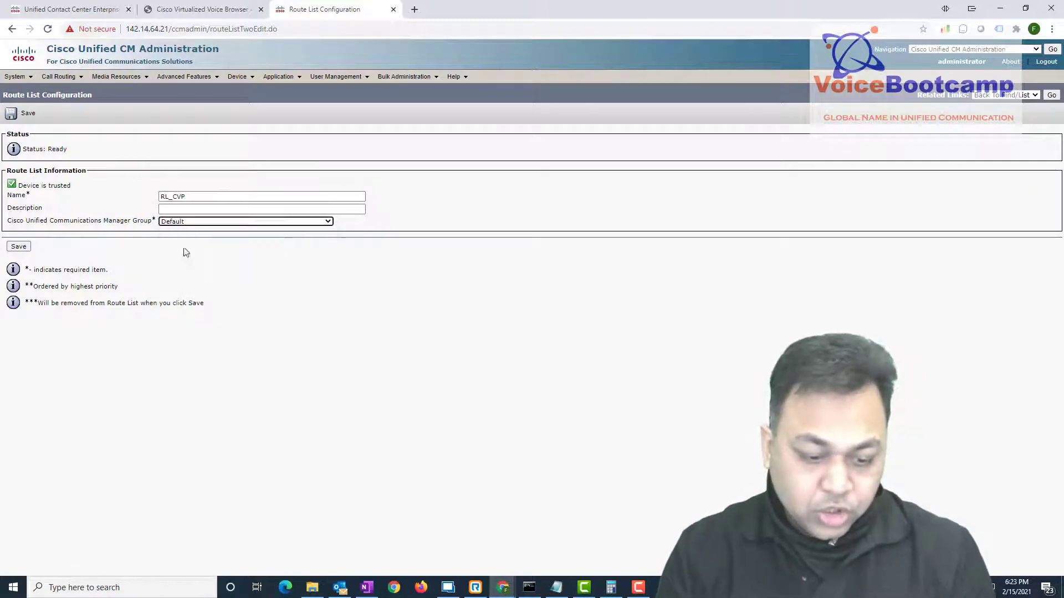
pyautogui.moveTo(13, 221); pyautogui.dragTo(13, 254)
pyautogui.click(17, 247)
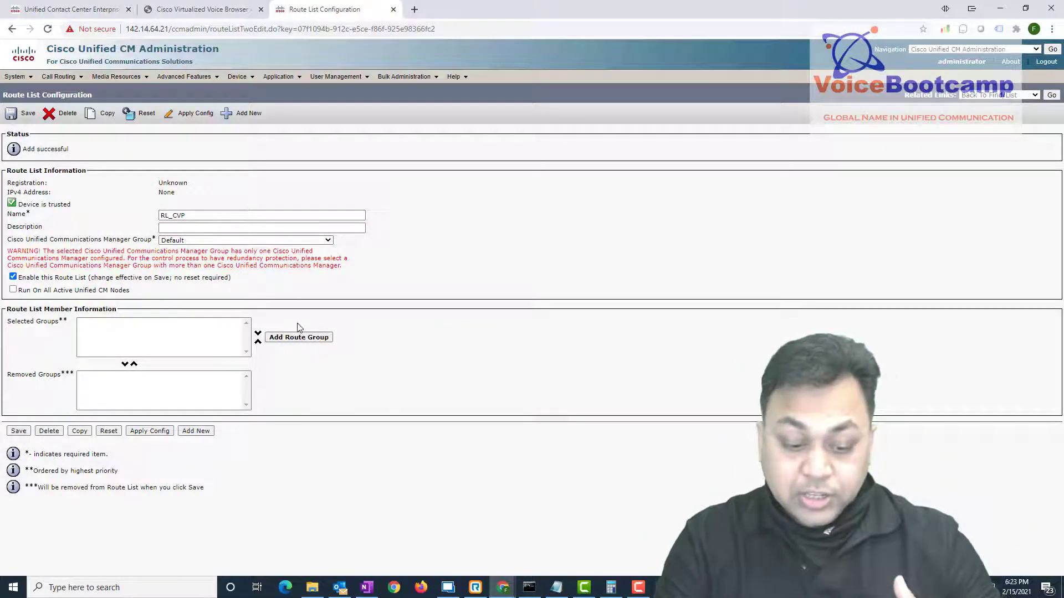
# Step: Add RG_CVPA as the route list member, enable run on all active nodes, and save
pyautogui.click(317, 338)
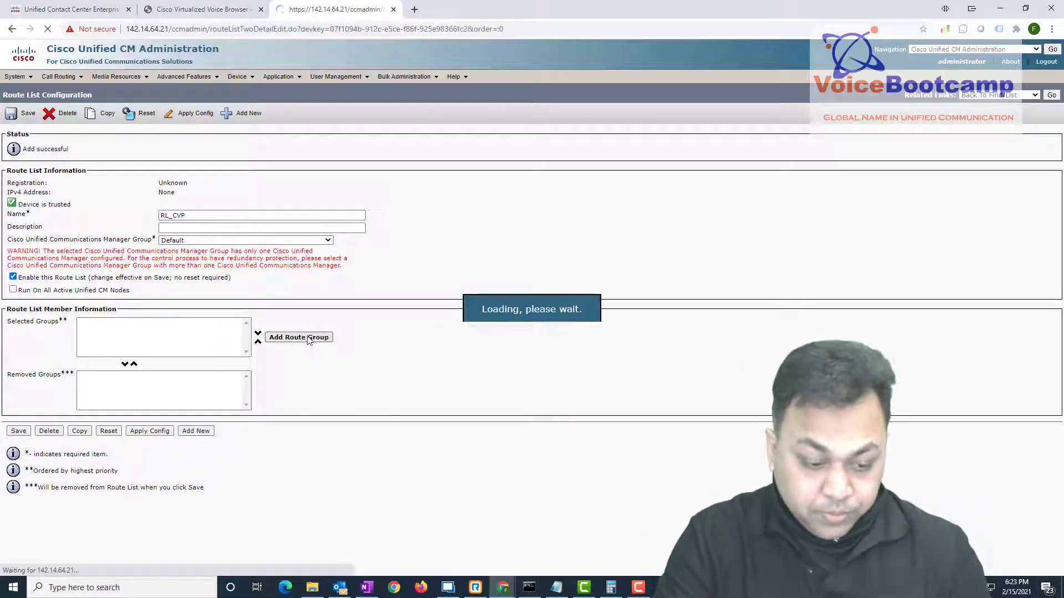
pyautogui.click(166, 187)
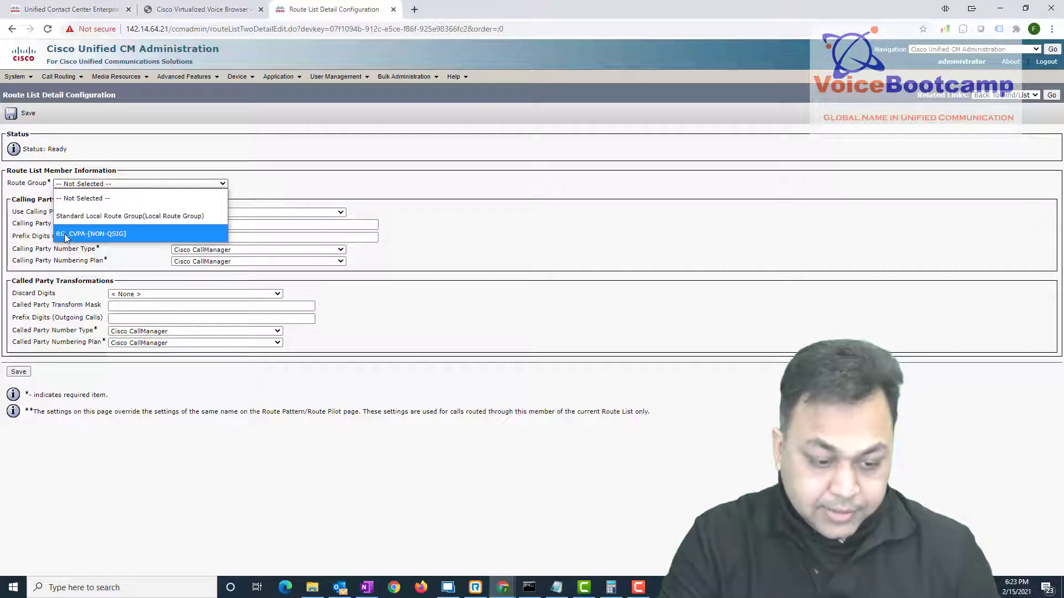
pyautogui.click(70, 232)
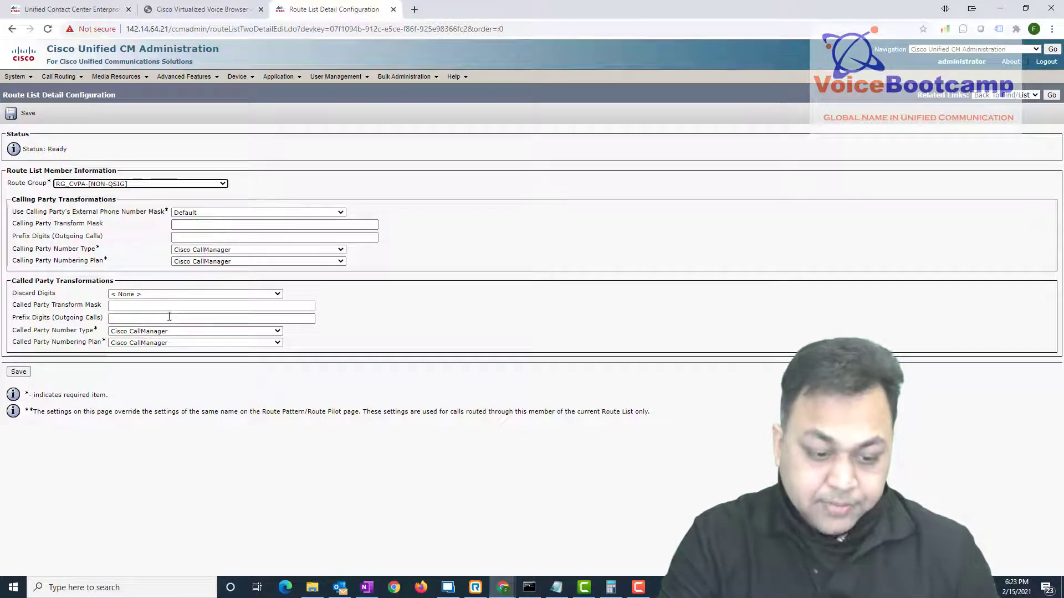
pyautogui.click(11, 373)
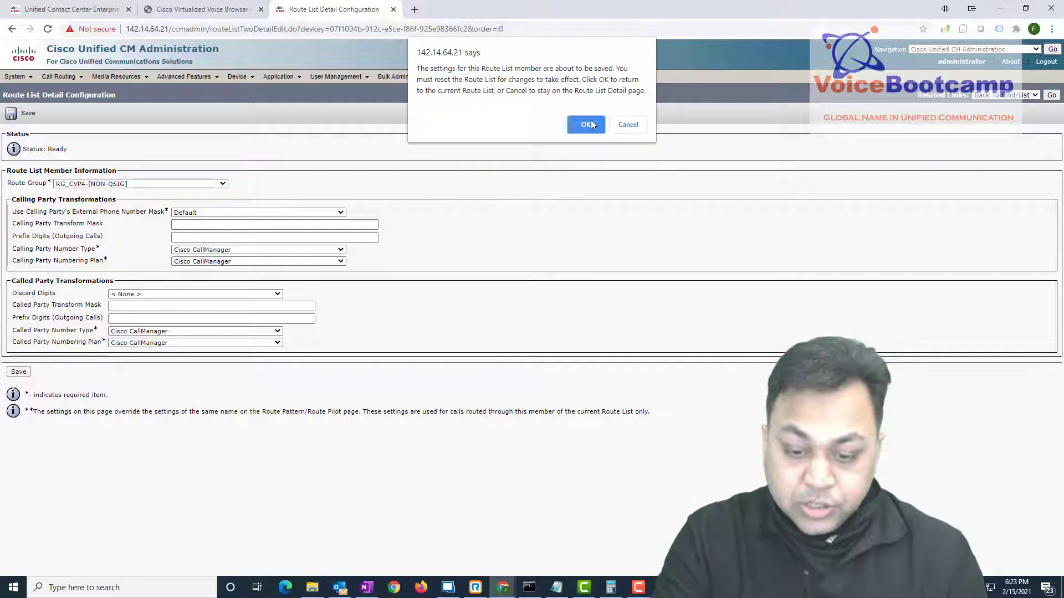
pyautogui.click(587, 124)
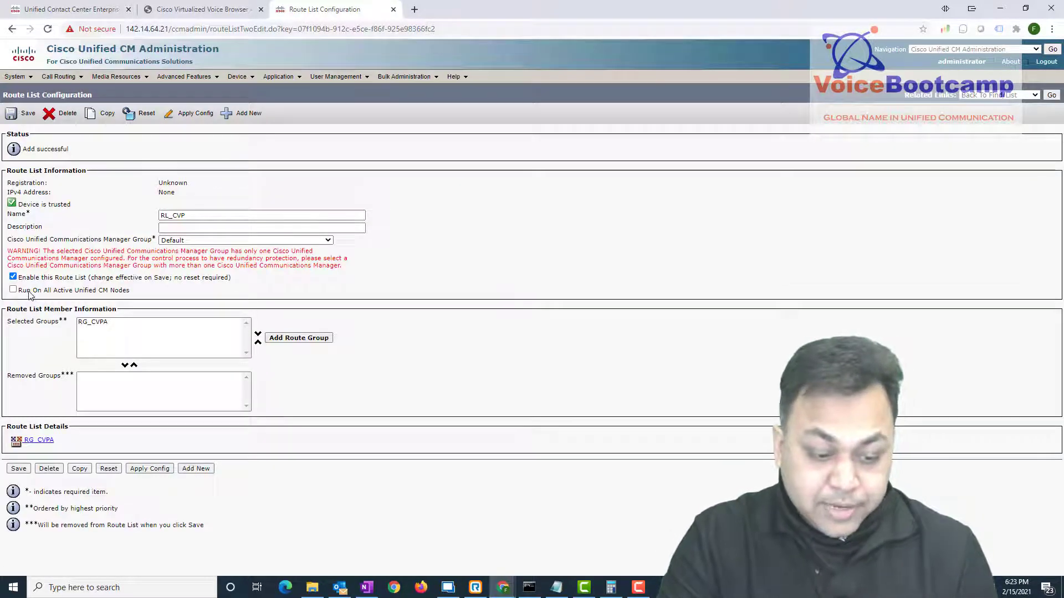
pyautogui.moveTo(29, 295); pyautogui.dragTo(94, 296)
pyautogui.click(13, 289)
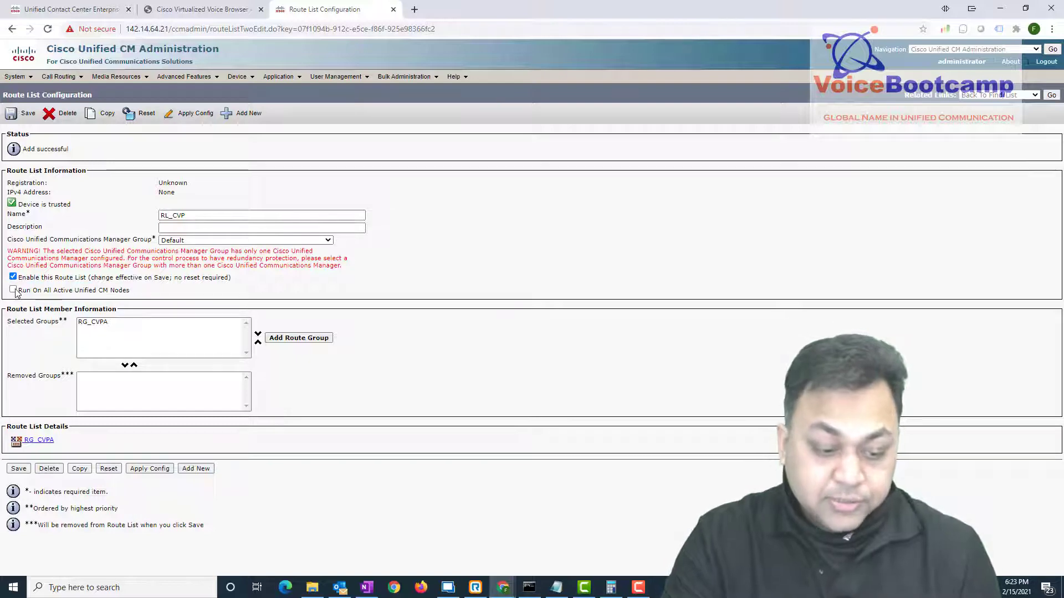
pyautogui.click(18, 471)
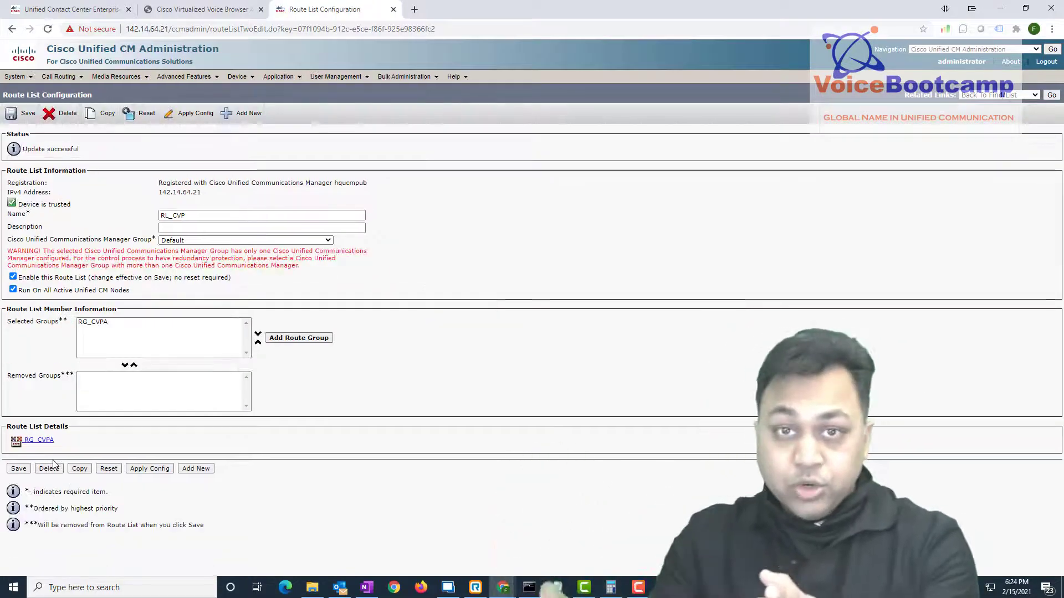
# Step: Resave RL_CVP, search Route Patterns to confirm none exist, then return to CCE Management
pyautogui.click(13, 470)
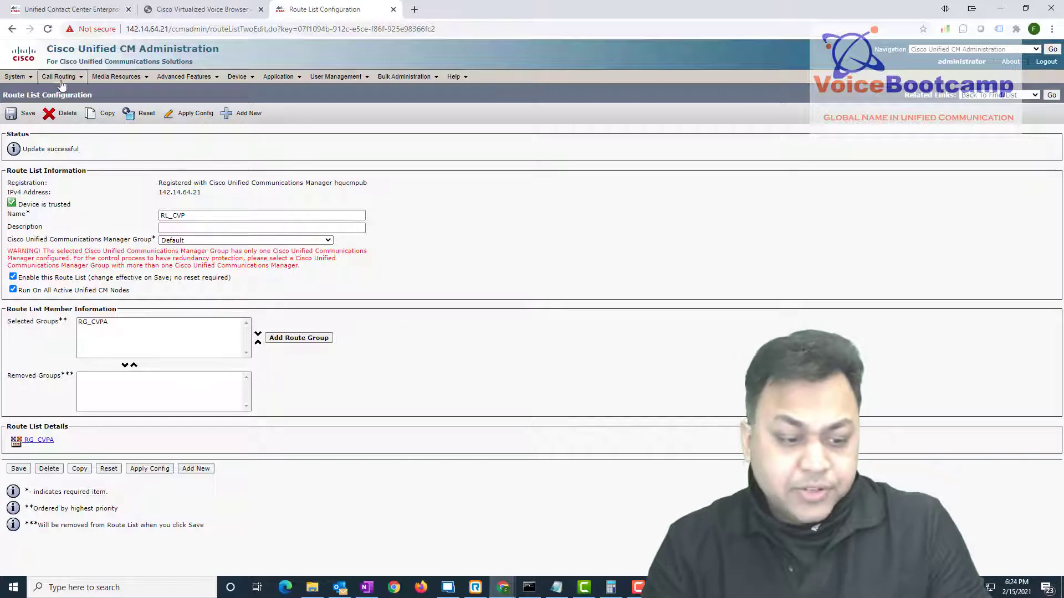
pyautogui.moveTo(60, 76)
pyautogui.moveTo(99, 128)
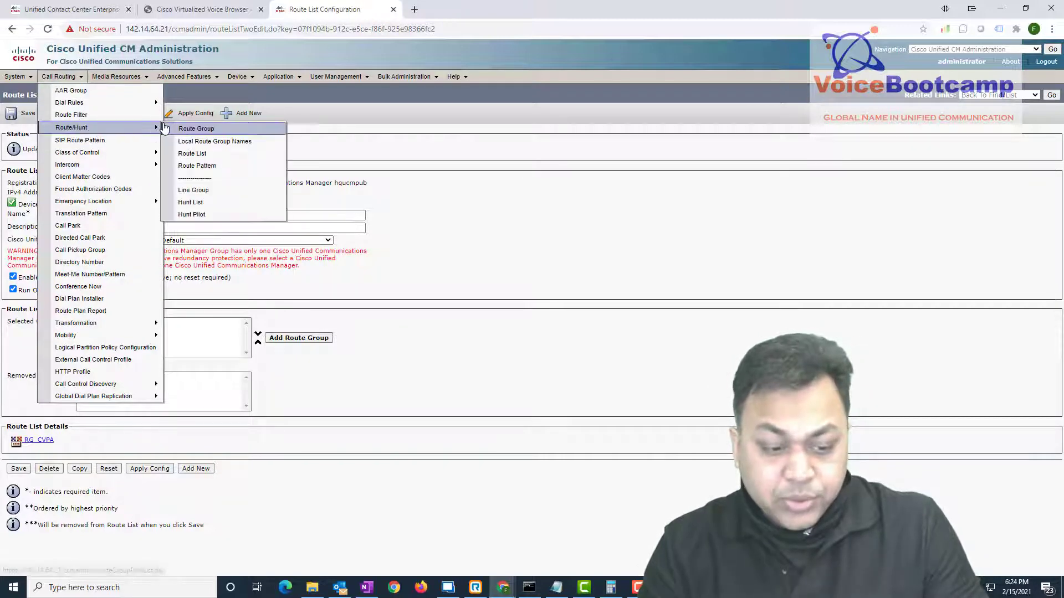
pyautogui.click(220, 167)
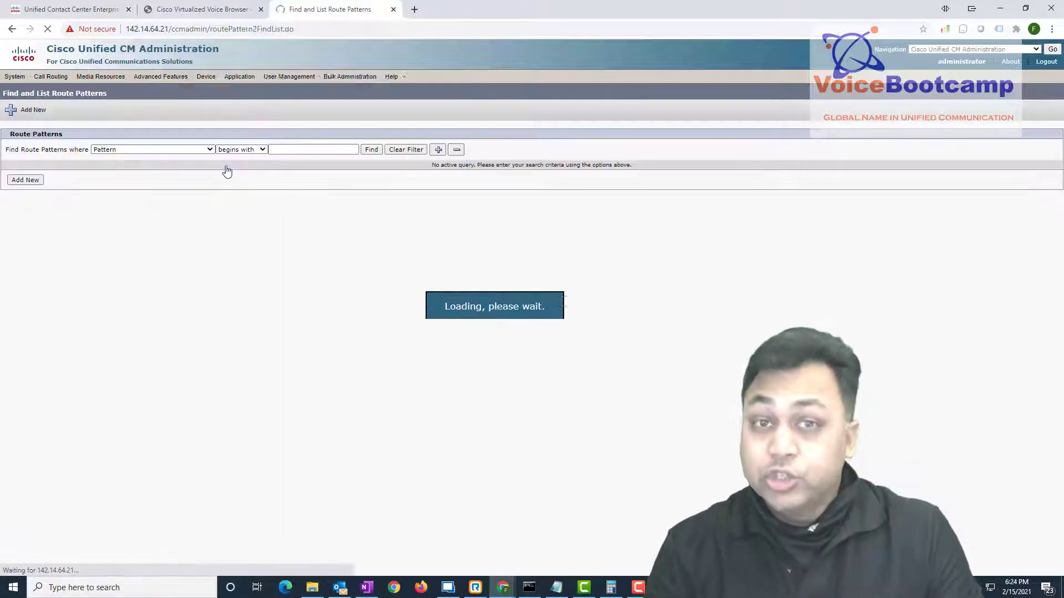
pyautogui.click(366, 154)
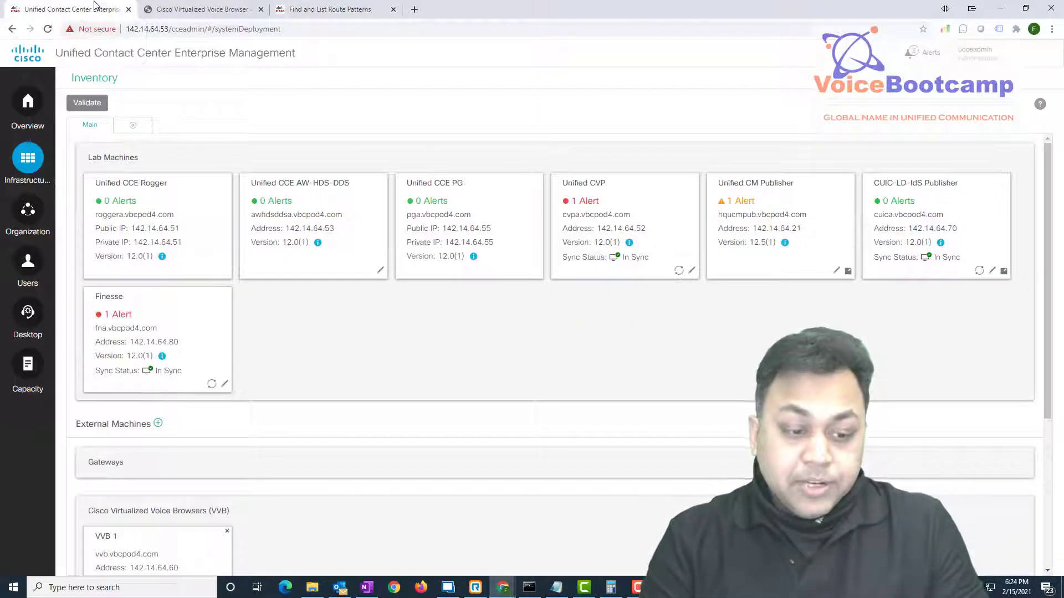
pyautogui.click(96, 6)
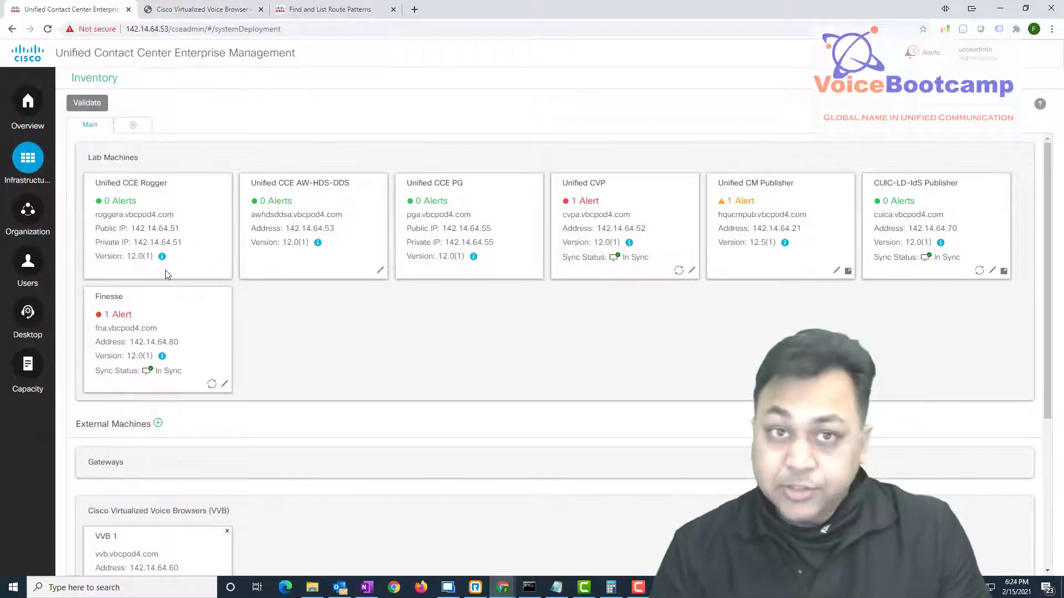
# Step: Glance at Call Settings > IVR Settings, then open Call Settings > Miscellaneous from Overview
pyautogui.click(24, 106)
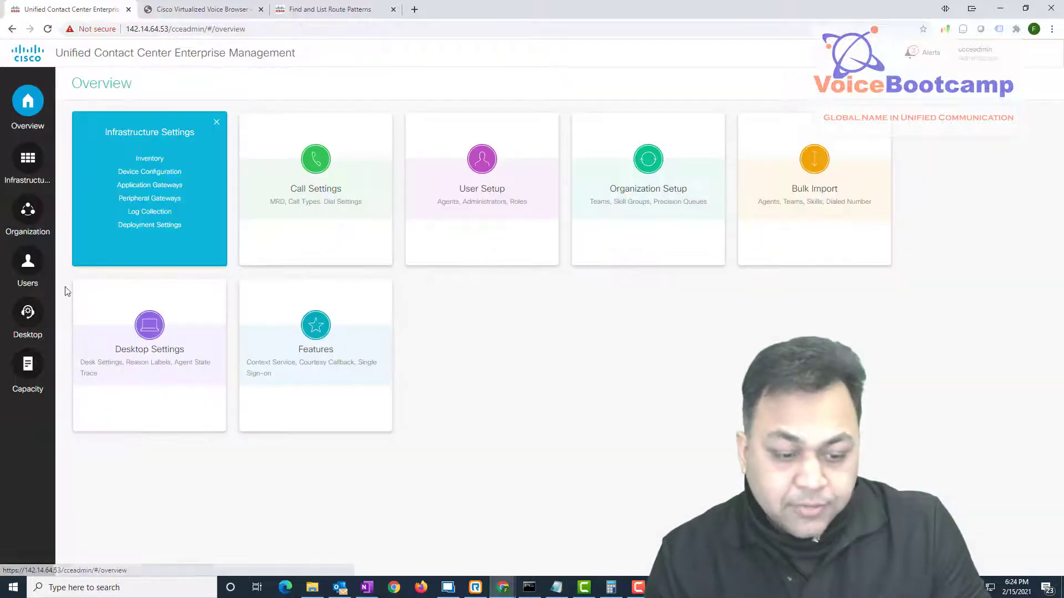
pyautogui.click(319, 195)
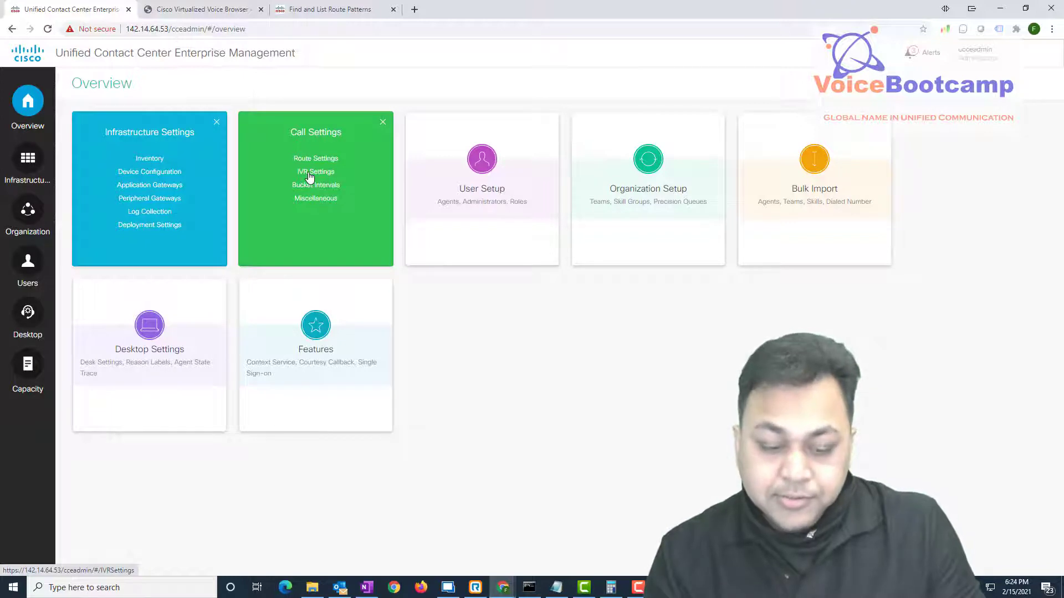
pyautogui.click(310, 176)
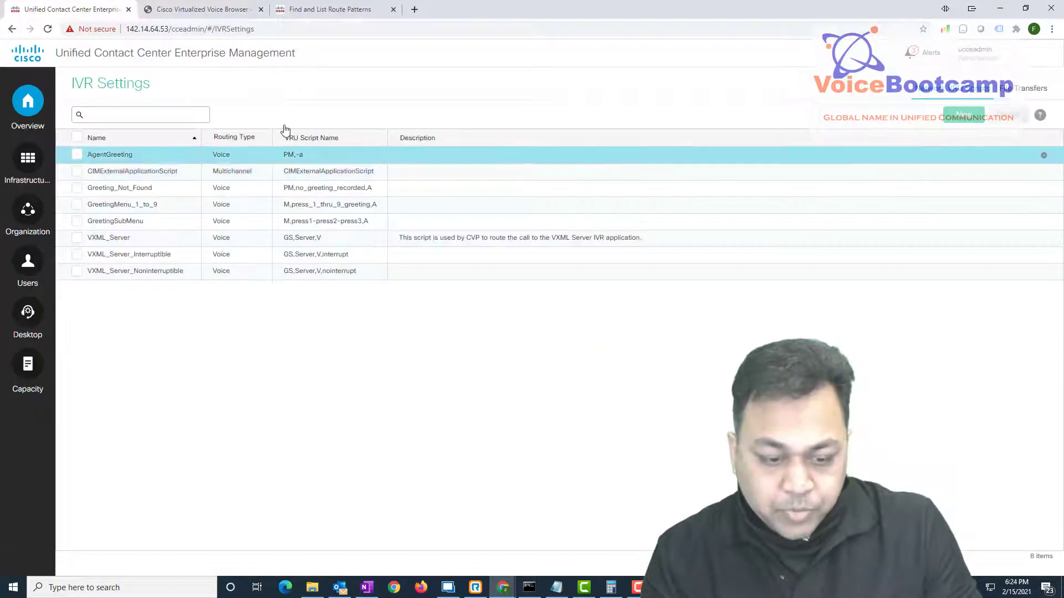
pyautogui.click(26, 106)
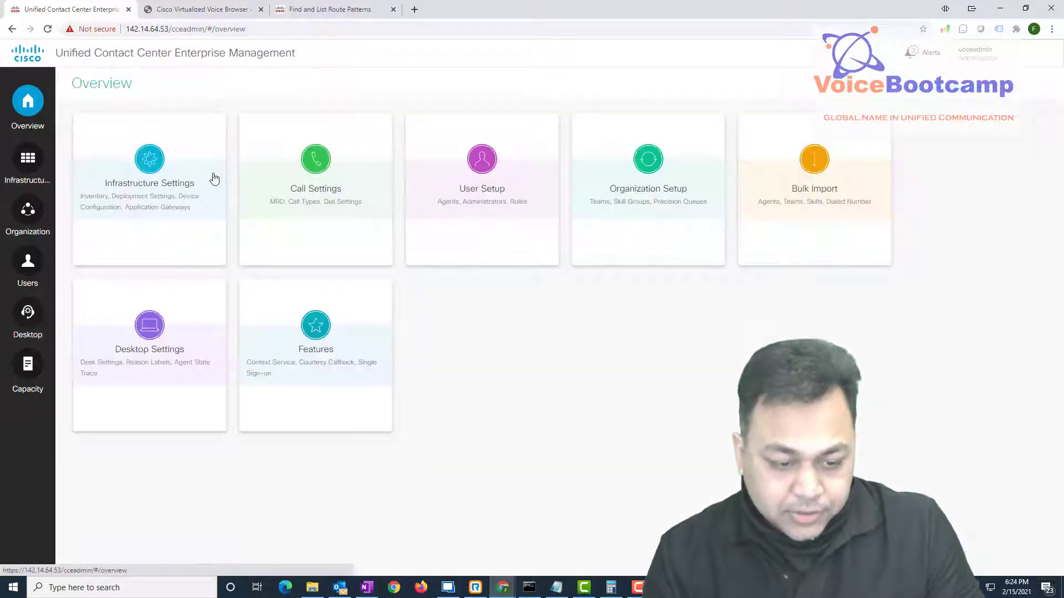
pyautogui.click(276, 196)
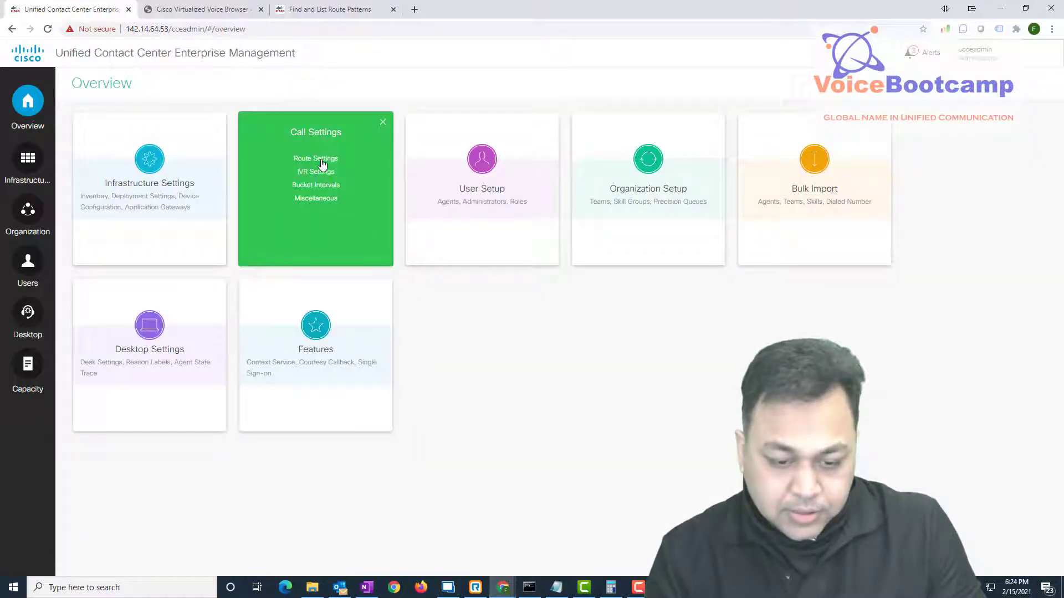
pyautogui.click(304, 198)
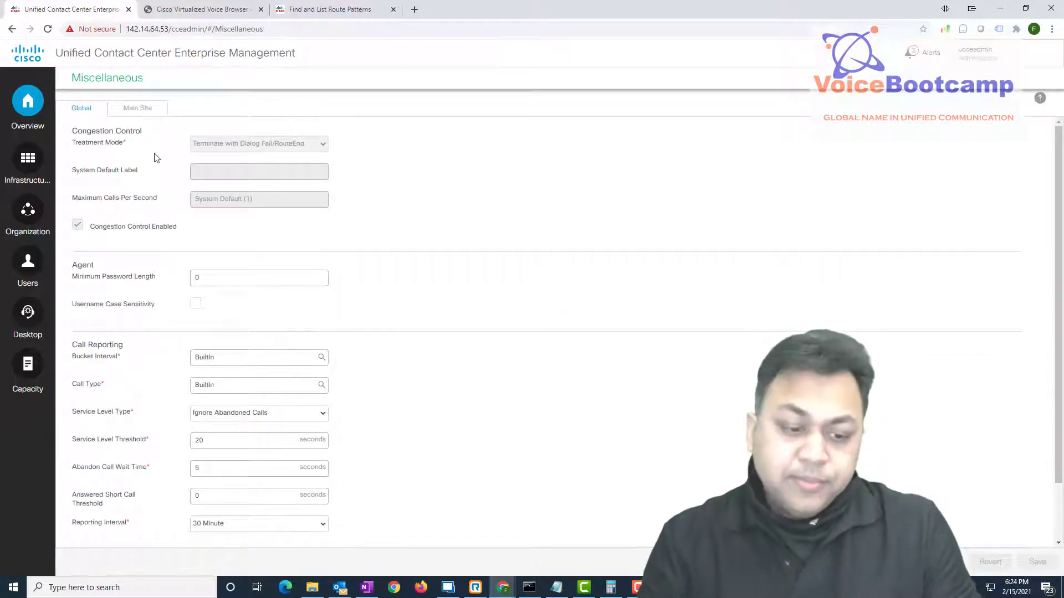
pyautogui.moveTo(89, 83); pyautogui.dragTo(145, 84)
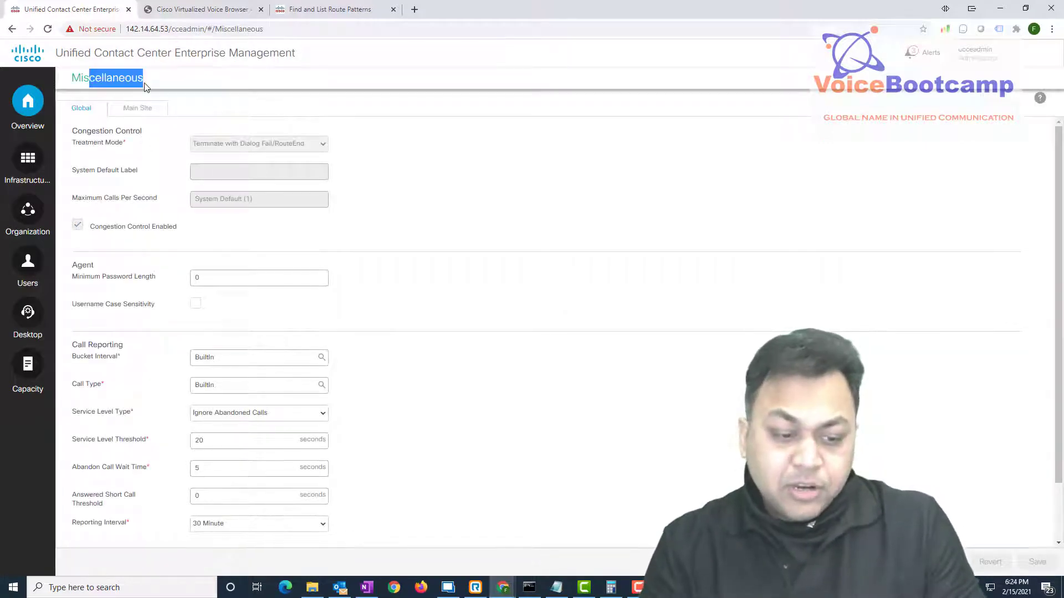
pyautogui.click(138, 110)
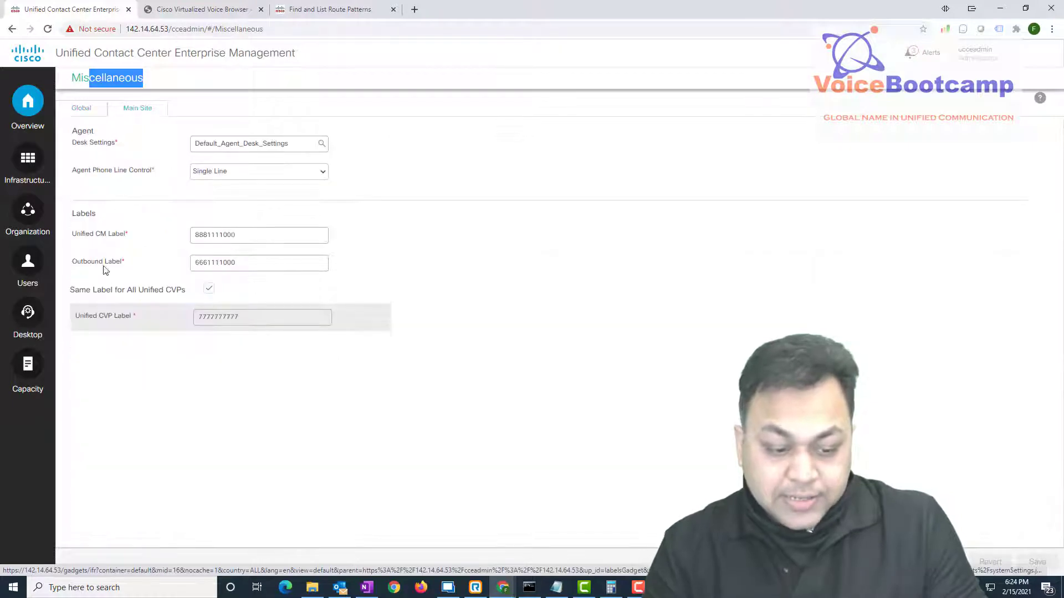
pyautogui.moveTo(74, 235); pyautogui.dragTo(120, 234)
pyautogui.moveTo(71, 263); pyautogui.dragTo(161, 274)
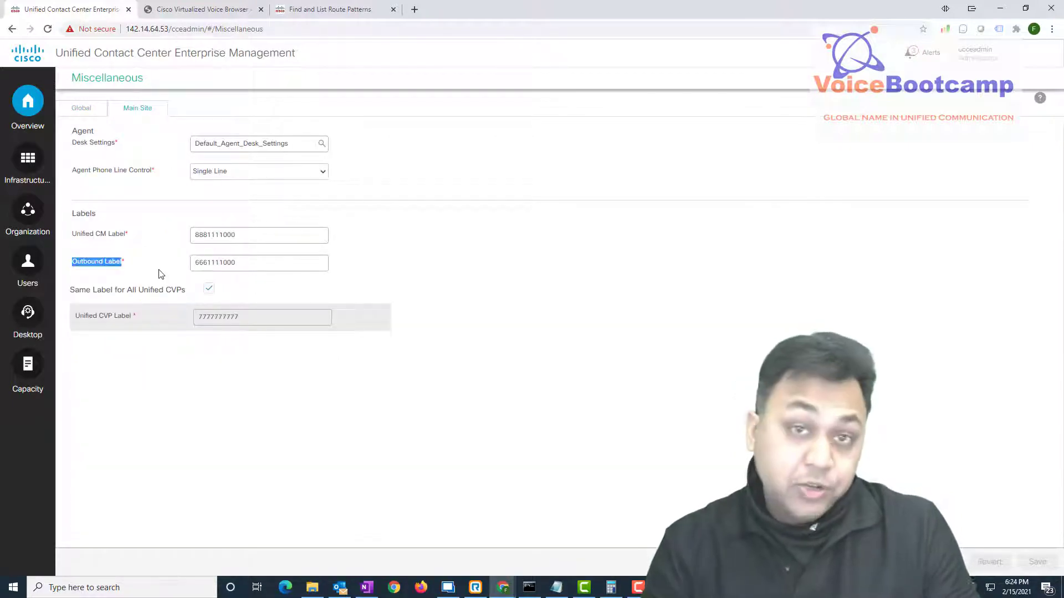
pyautogui.moveTo(78, 237); pyautogui.dragTo(135, 239)
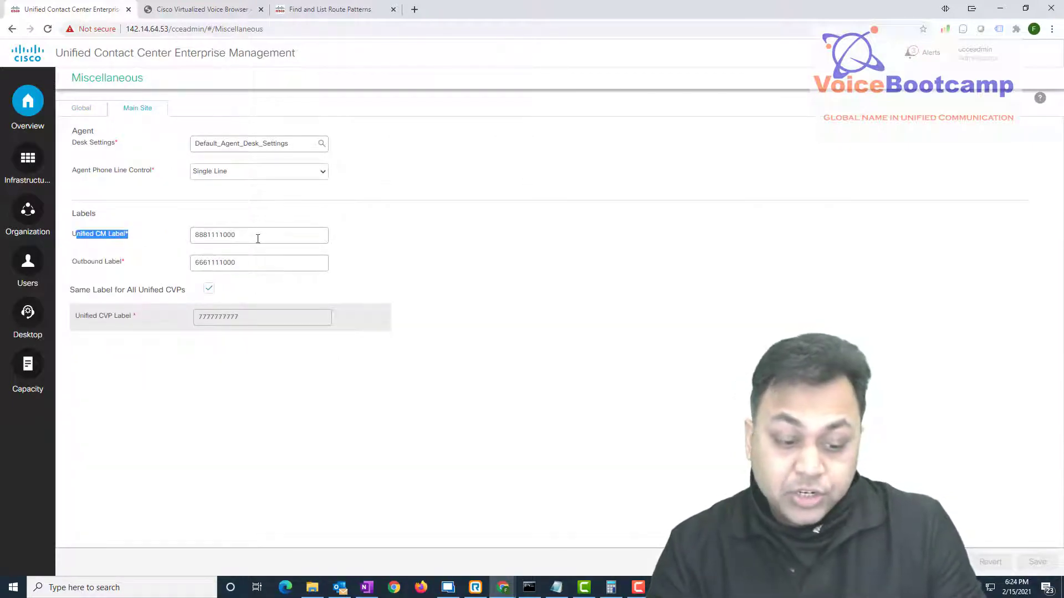
pyautogui.moveTo(258, 239); pyautogui.dragTo(162, 239)
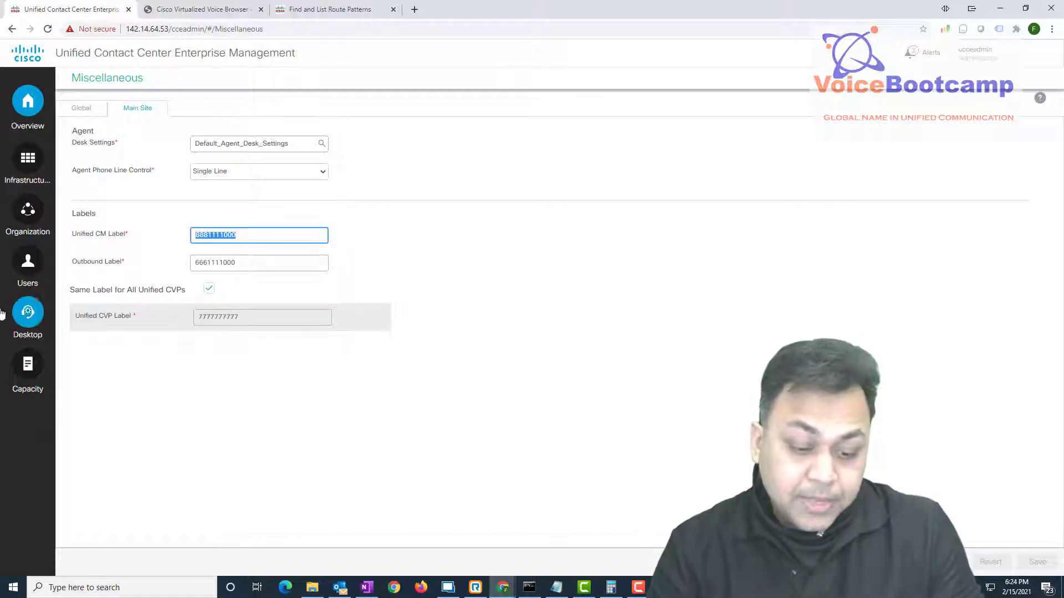
pyautogui.moveTo(114, 320); pyautogui.dragTo(180, 322)
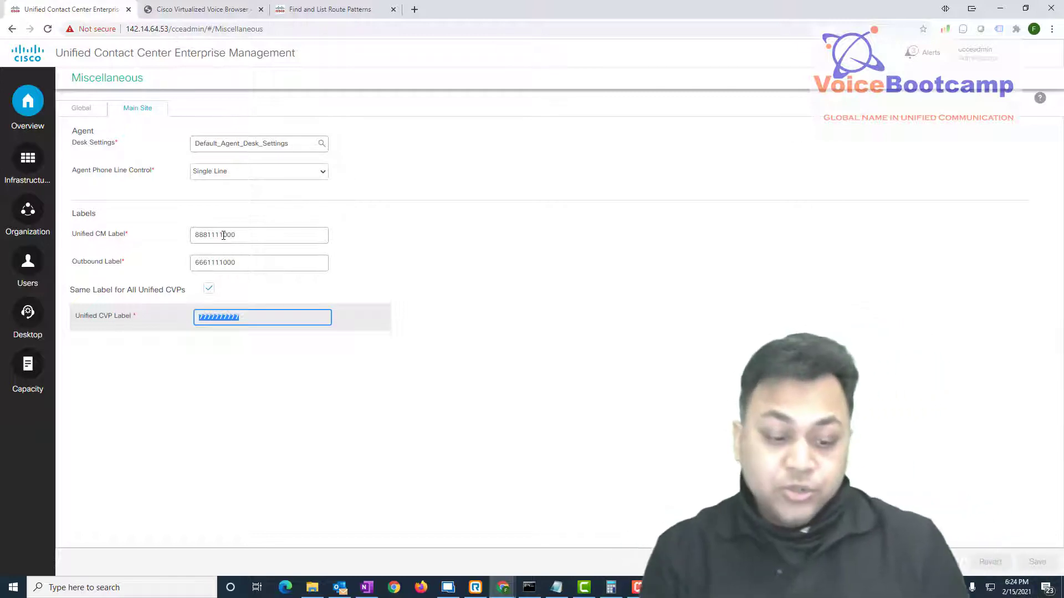
pyautogui.doubleClick(228, 235)
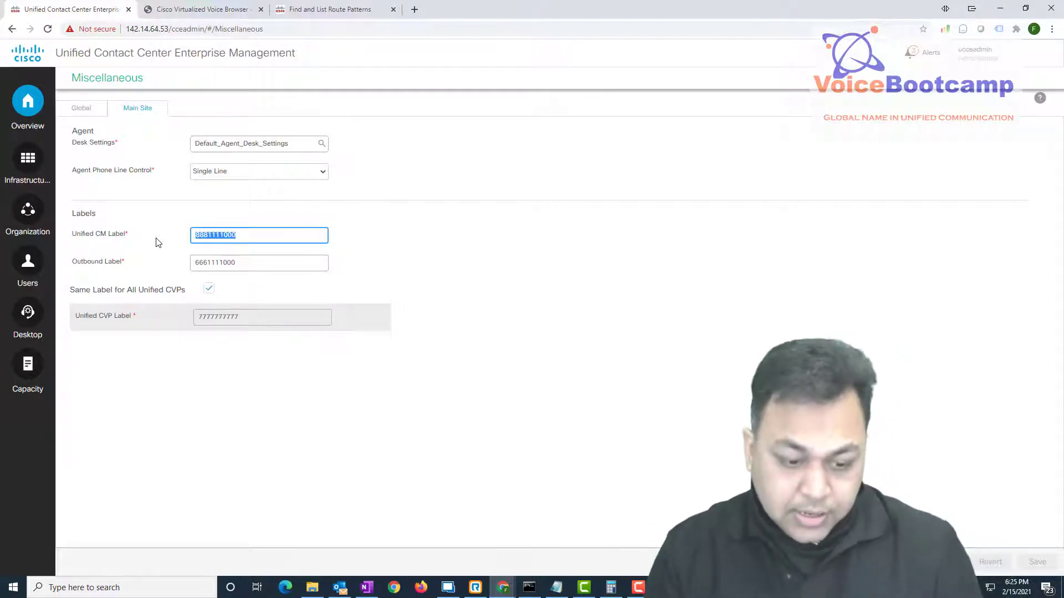
# Step: Go to the Unified CM Route Pattern page and start a new route pattern
pyautogui.click(327, 10)
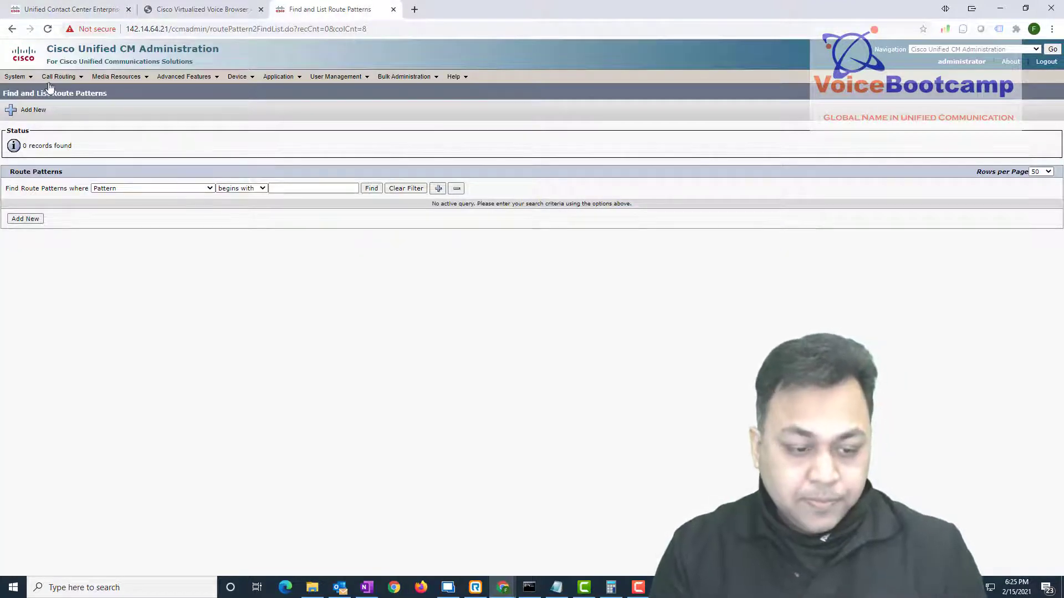
pyautogui.moveTo(58, 77)
pyautogui.moveTo(72, 127)
pyautogui.click(226, 167)
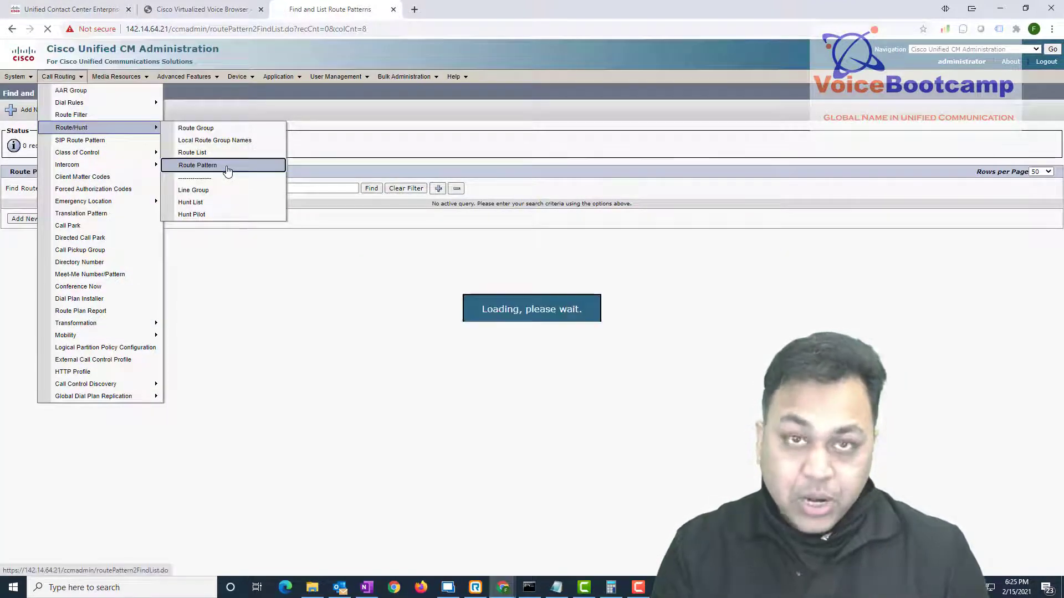
pyautogui.click(29, 220)
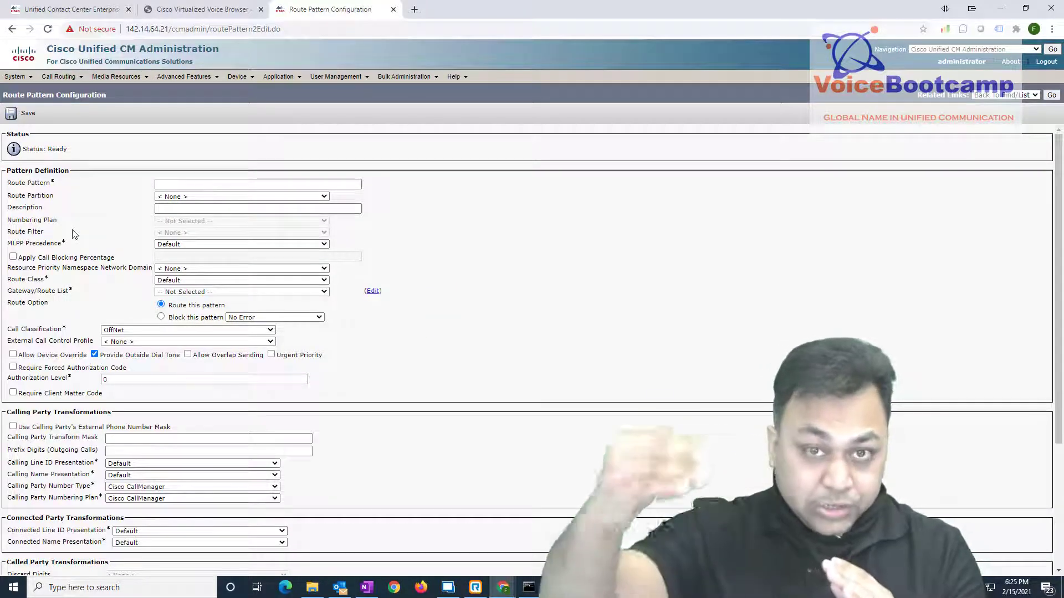
pyautogui.click(225, 184)
pyautogui.write('8881111000')
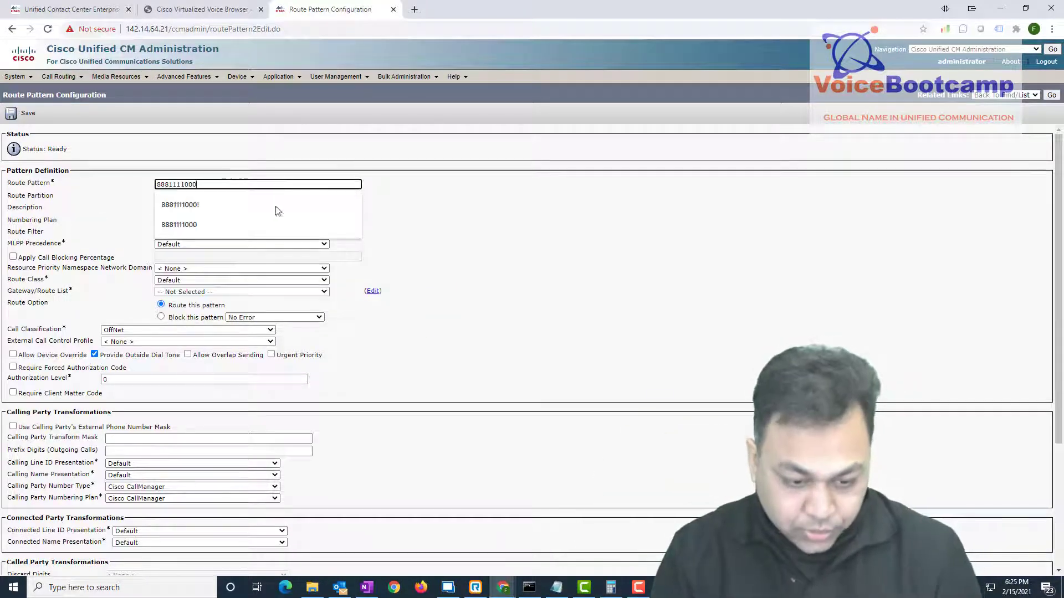
pyautogui.write('!')
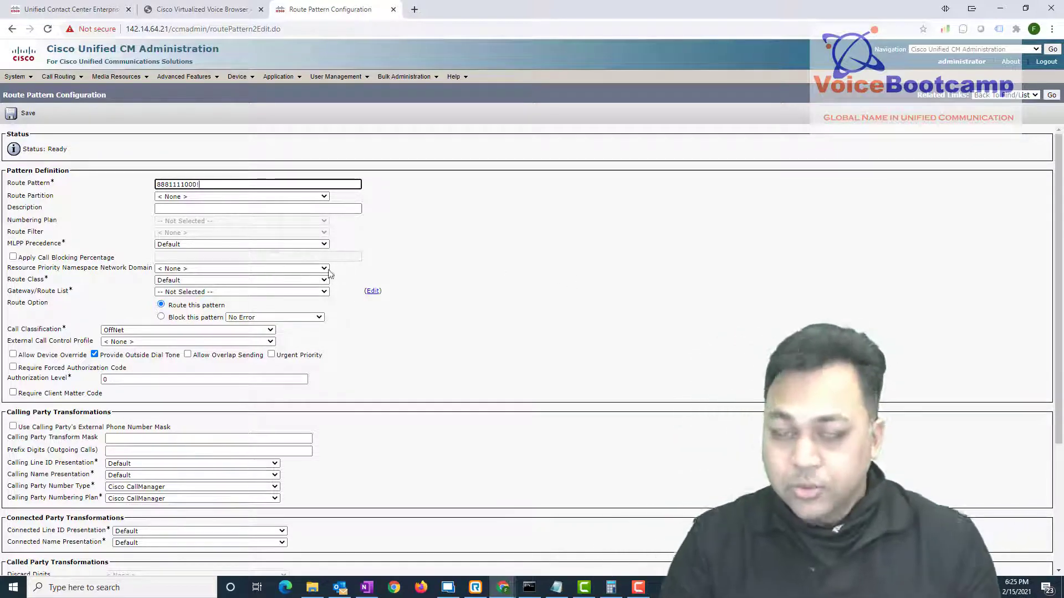
pyautogui.click(191, 293)
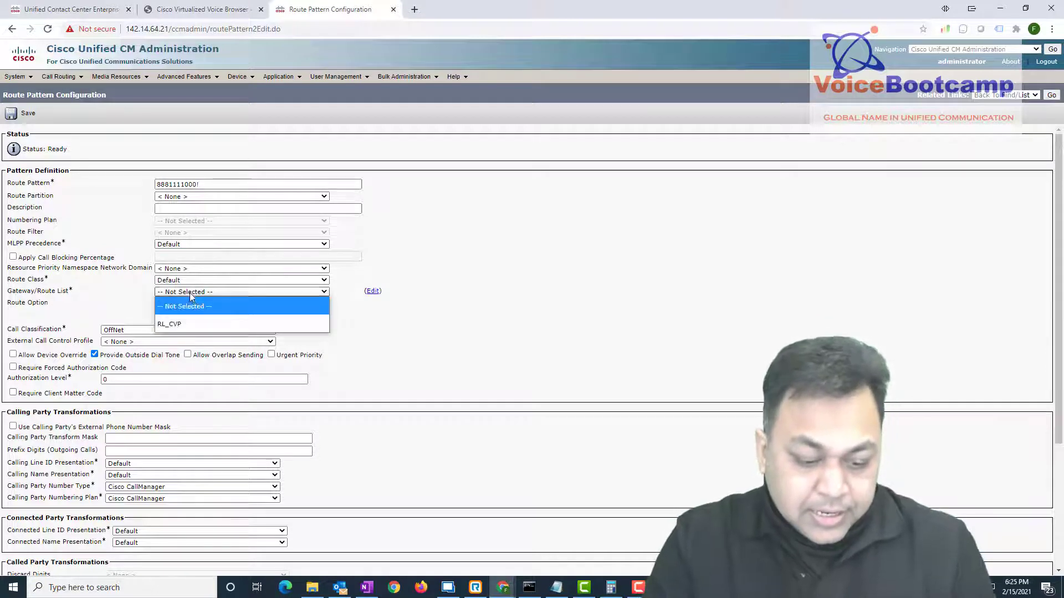
pyautogui.click(164, 328)
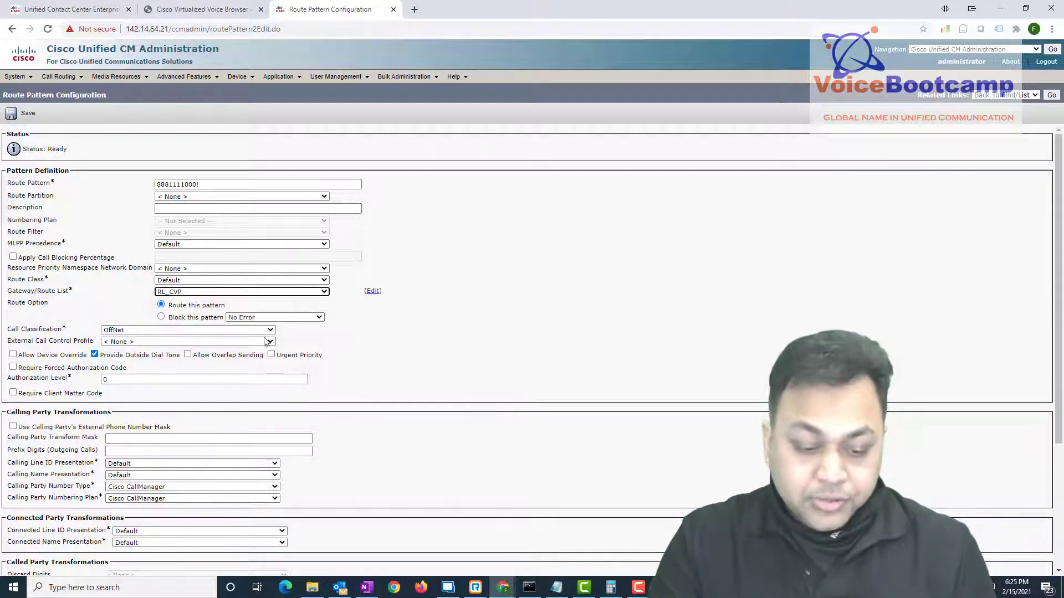
pyautogui.click(28, 113)
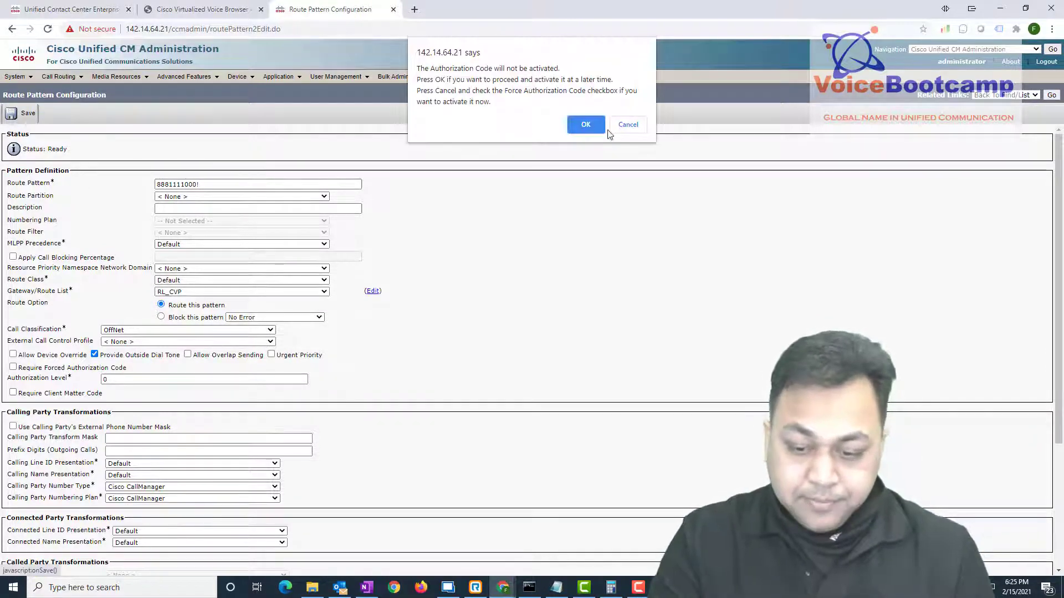
pyautogui.click(591, 124)
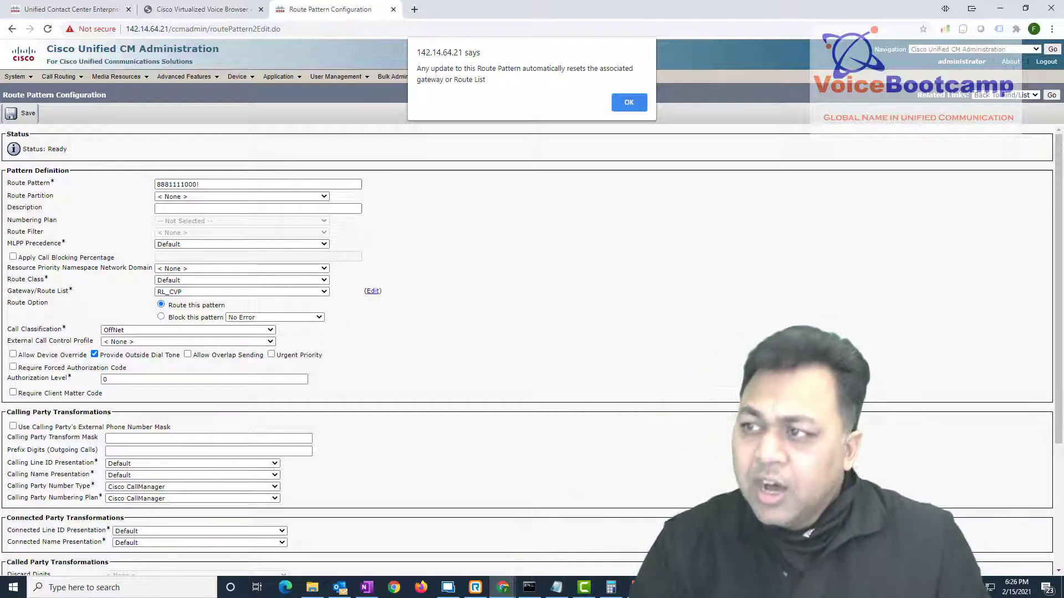
pyautogui.click(625, 105)
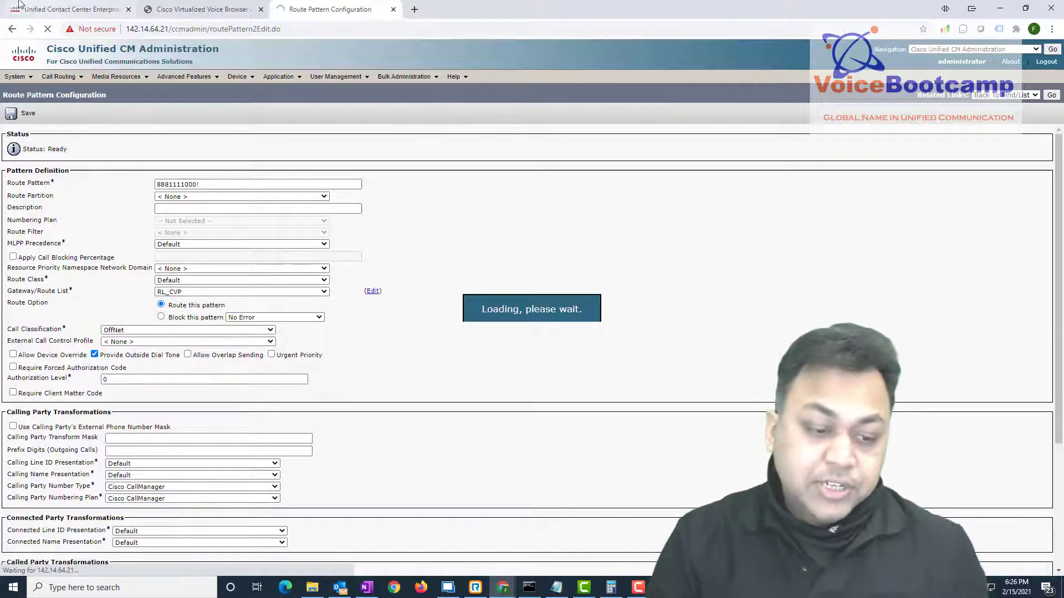
pyautogui.click(61, 10)
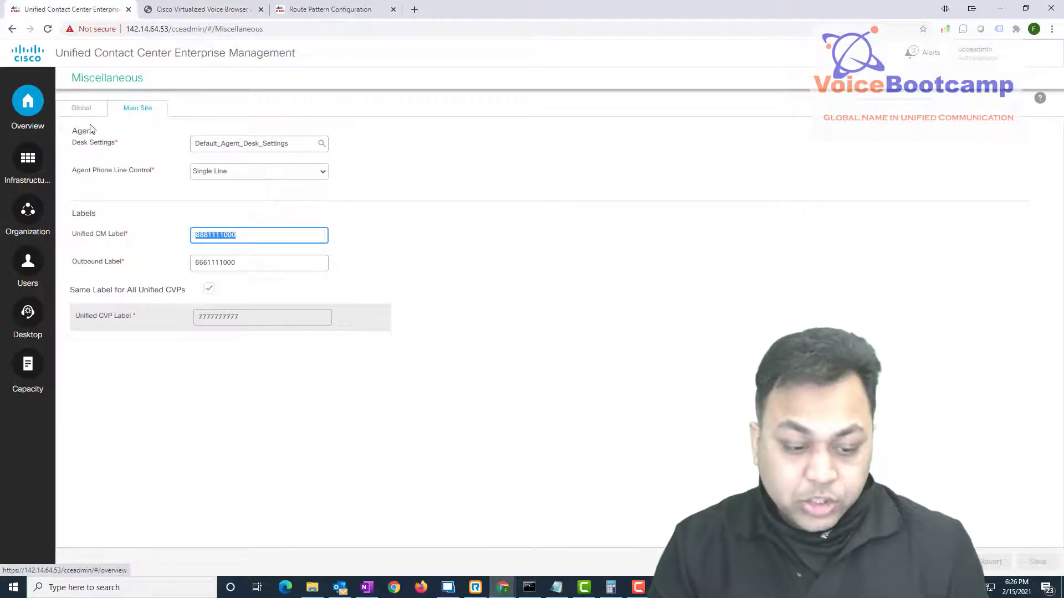
# Step: Check the Infrastructure Settings inventory and the Unified CVP '1 Alert' details, then return
pyautogui.click(16, 105)
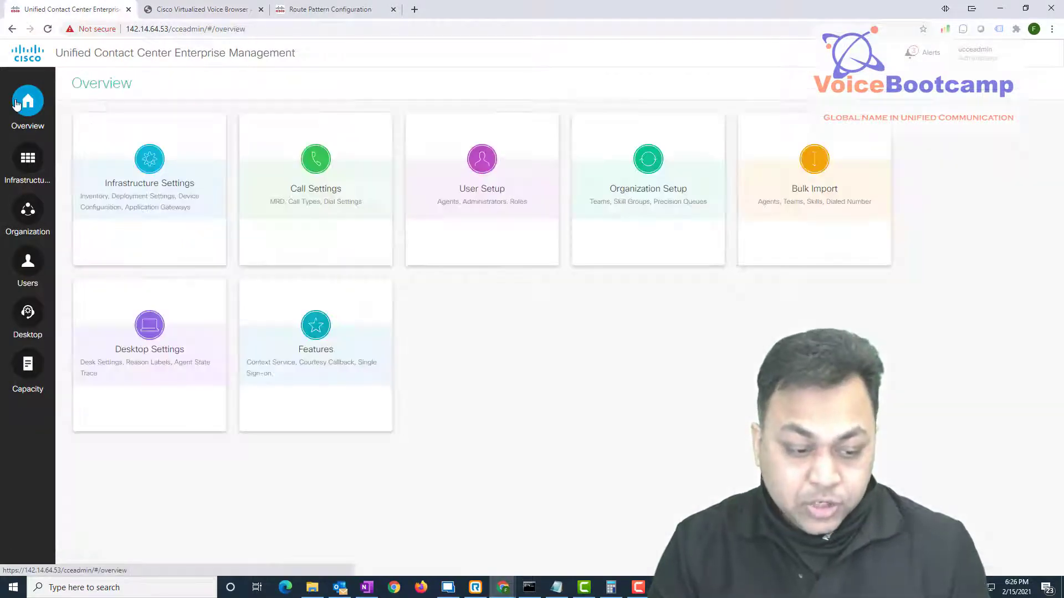
pyautogui.click(161, 165)
pyautogui.click(158, 160)
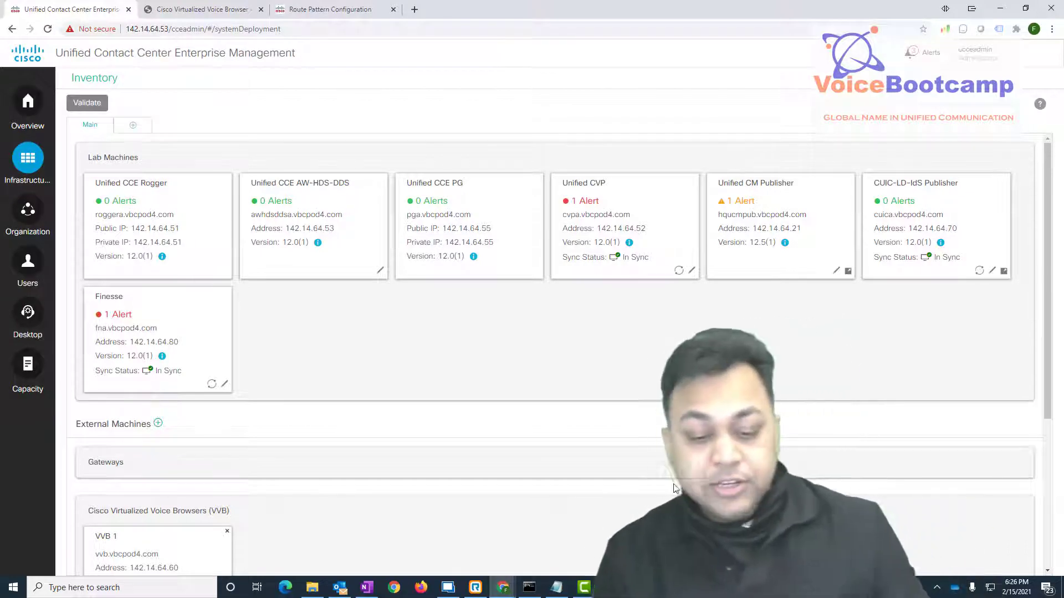
pyautogui.moveTo(607, 183); pyautogui.dragTo(583, 185)
pyautogui.click(579, 203)
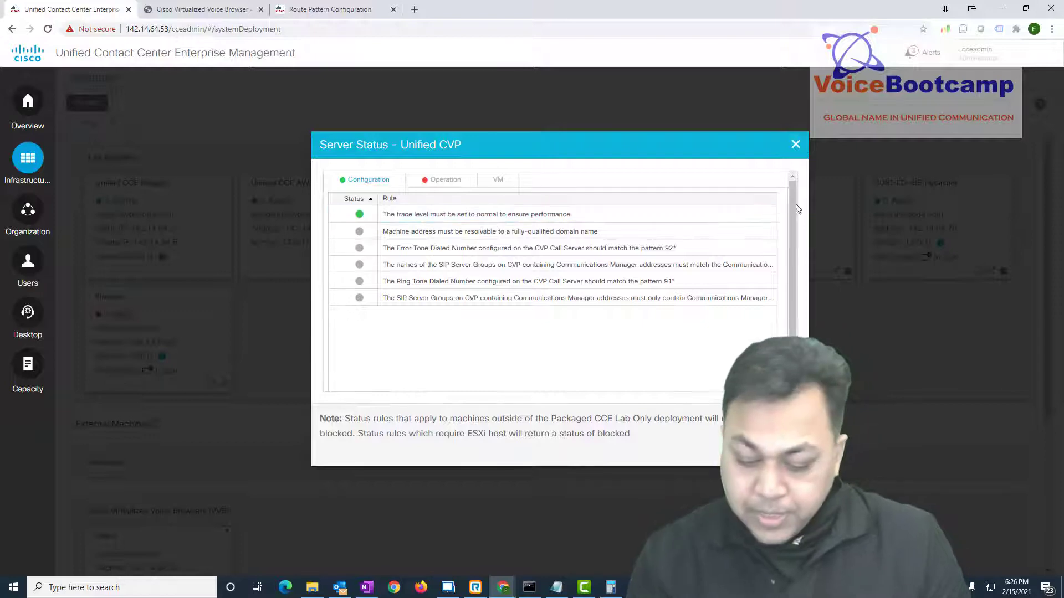
pyautogui.press('Escape')
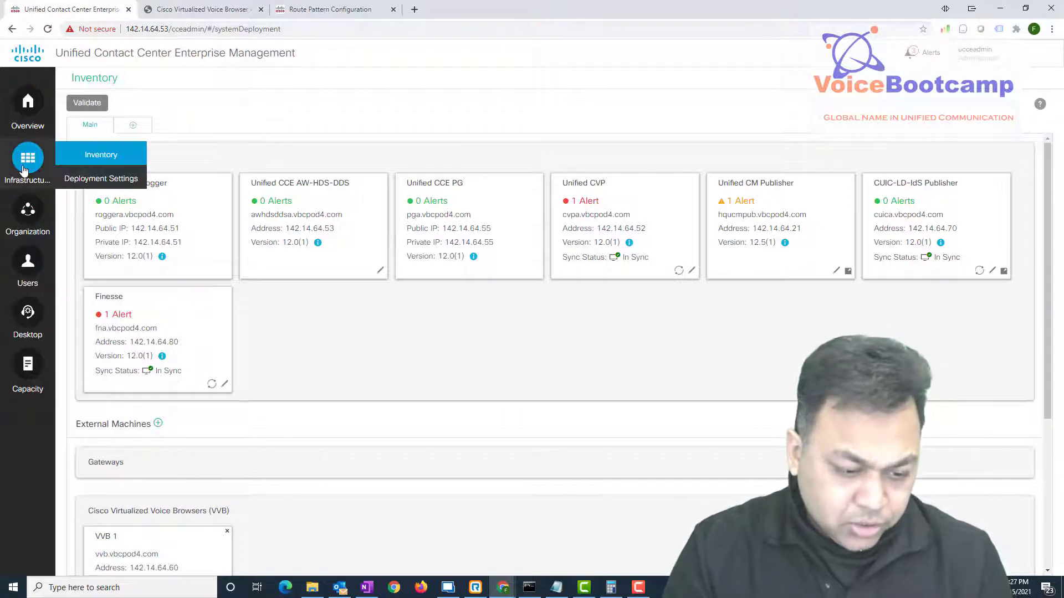
pyautogui.click(28, 115)
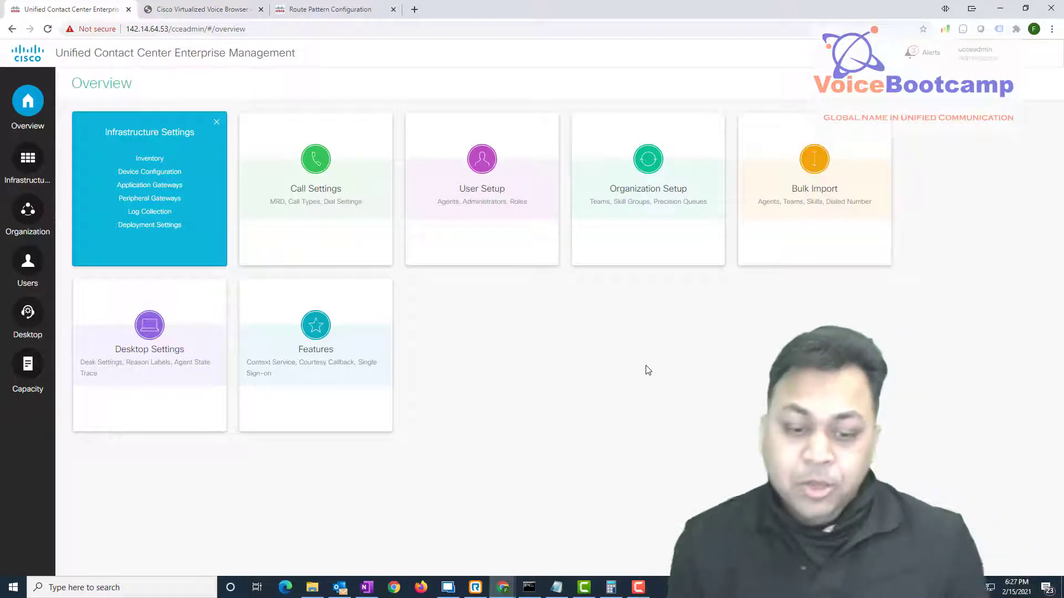
pyautogui.click(338, 9)
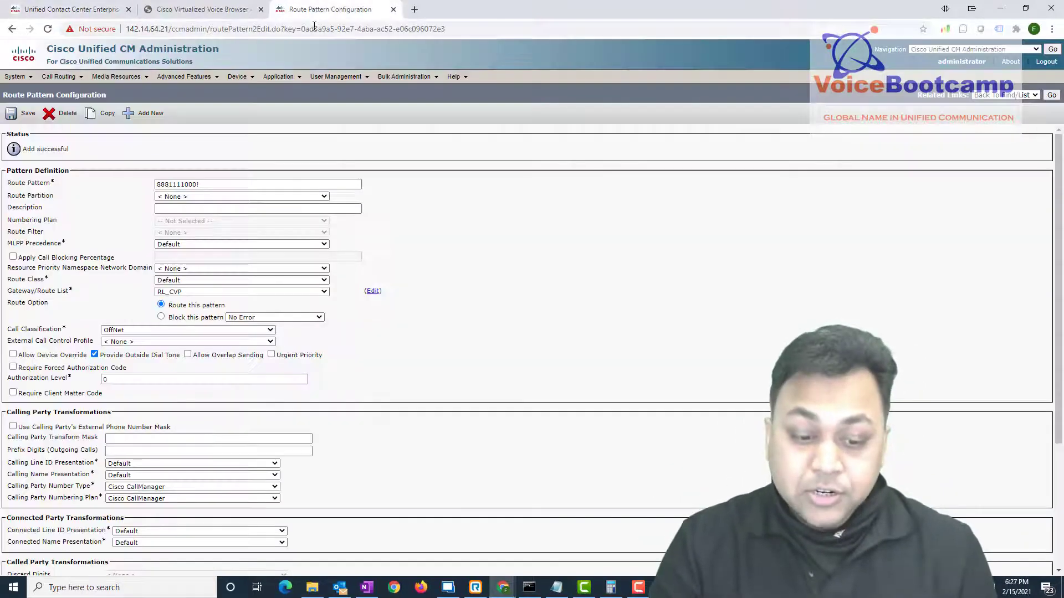
# Step: Go to the CTI Route Point list and start a new CTI route point
pyautogui.click(240, 76)
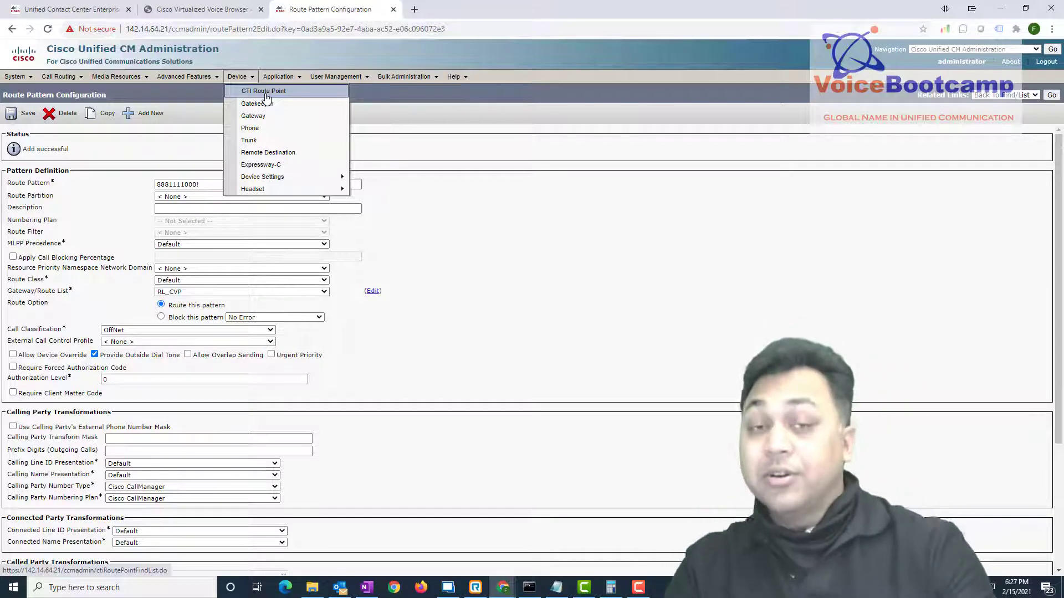
pyautogui.click(265, 96)
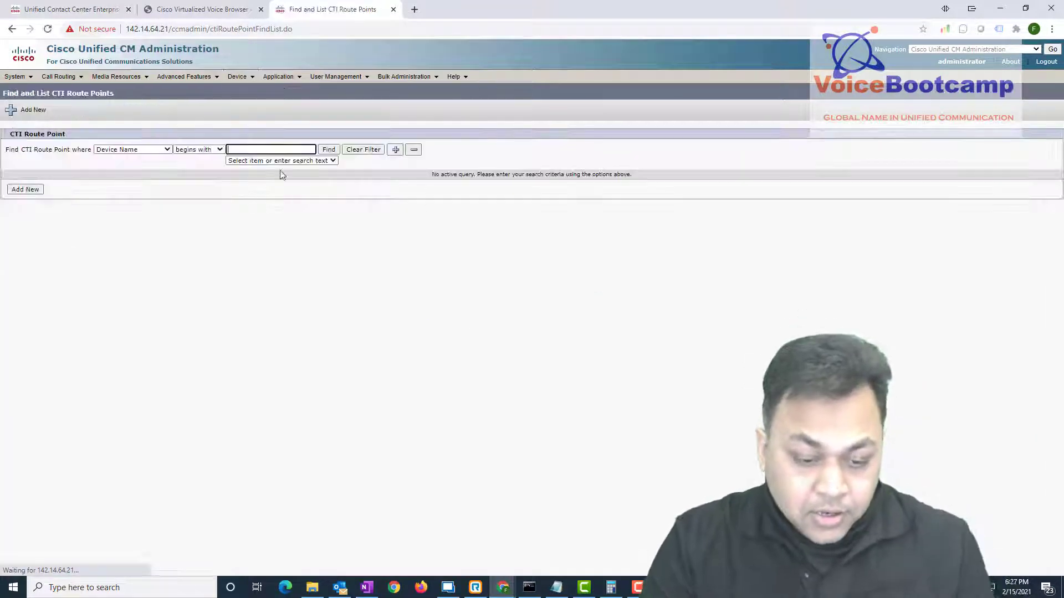
pyautogui.click(323, 154)
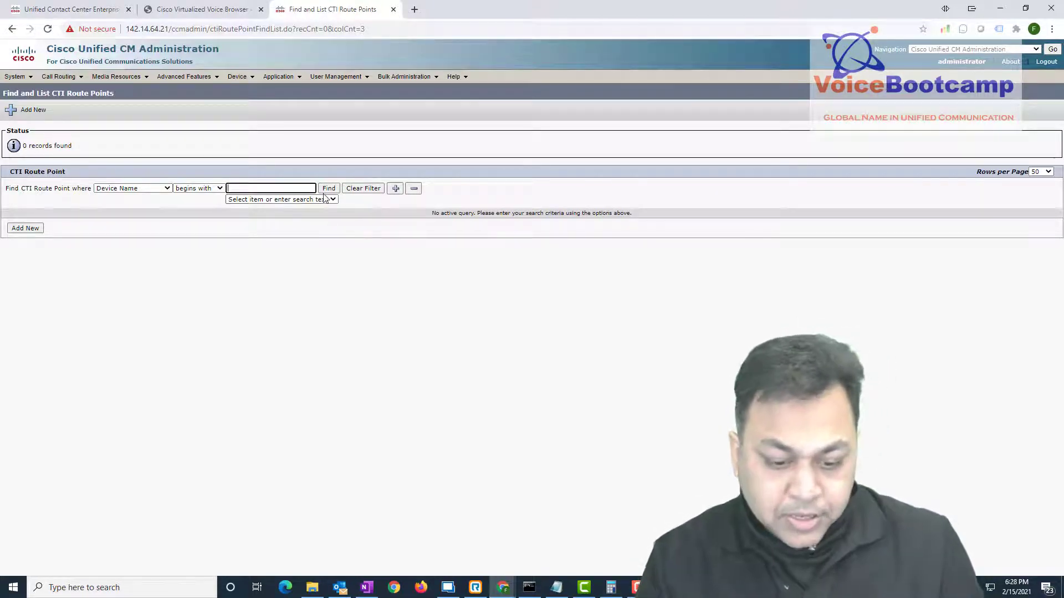
pyautogui.moveTo(224, 78)
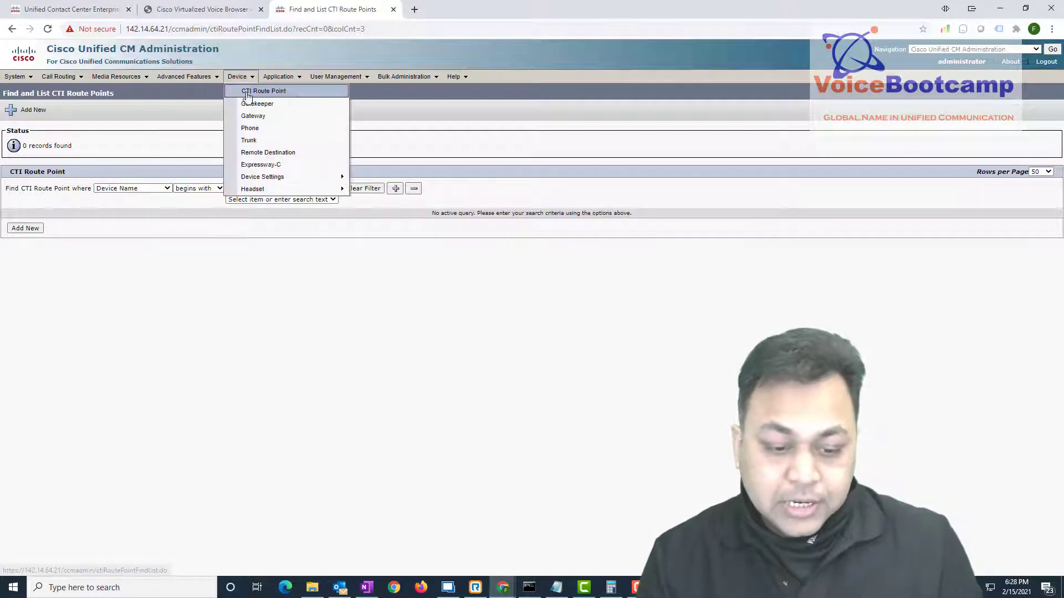
pyautogui.click(28, 230)
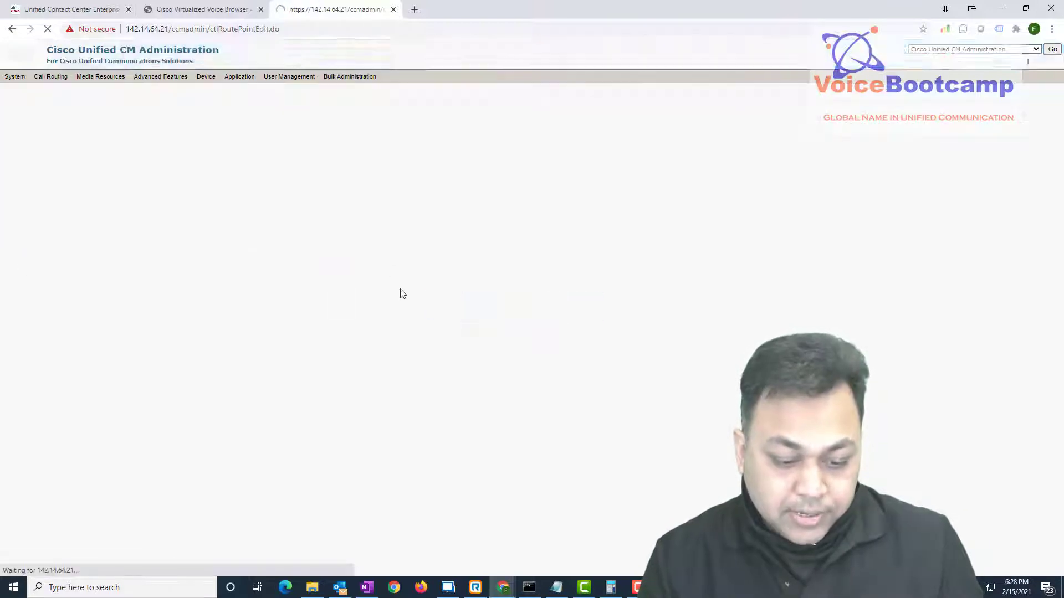
pyautogui.moveTo(246, 81)
pyautogui.click(245, 111)
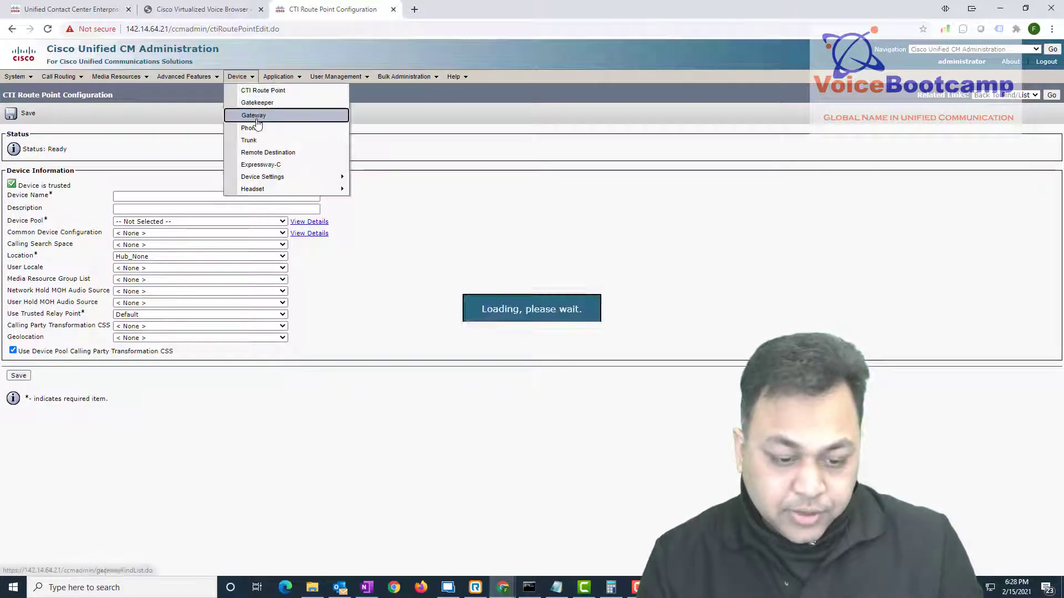
pyautogui.click(252, 90)
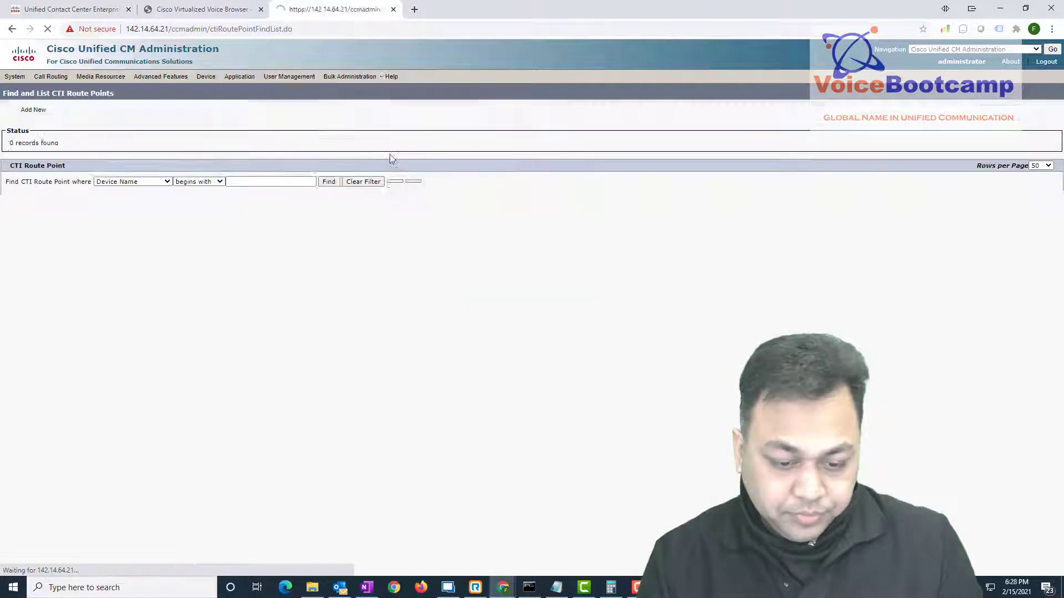
pyautogui.click(328, 188)
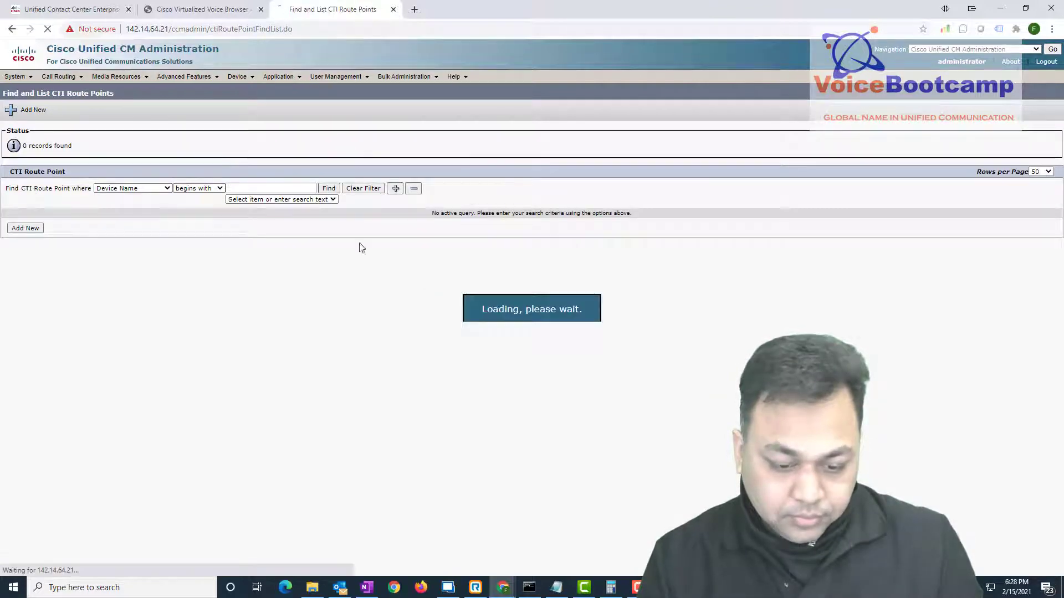
pyautogui.click(28, 230)
# Step: Name the route point HelpDesk in Device Pool Default, save it, and open Line [1]
pyautogui.click(249, 196)
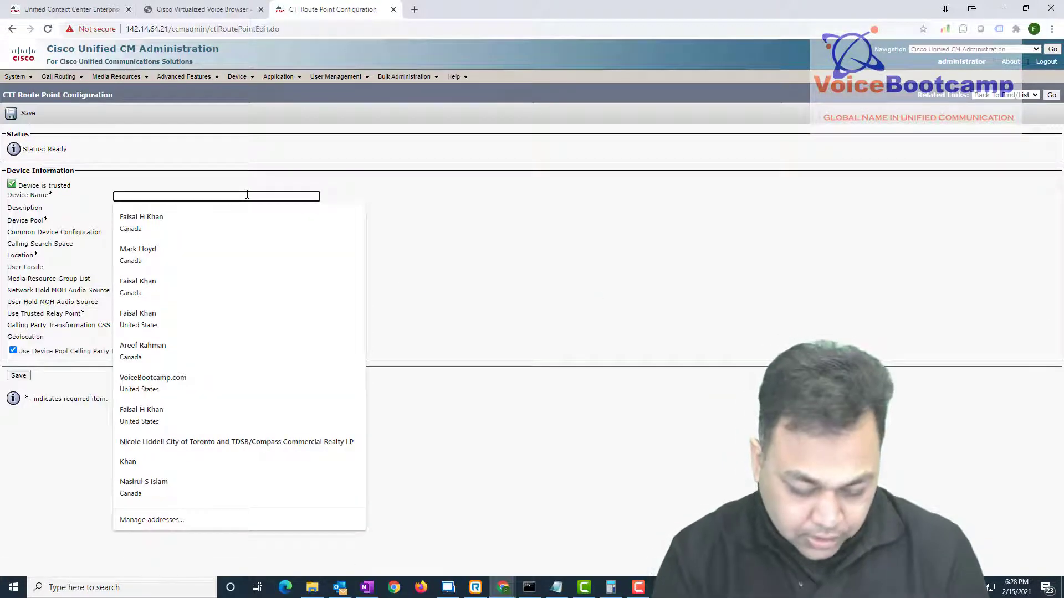
pyautogui.write('HelpDesk')
pyautogui.press('Tab')
pyautogui.press('Tab')
pyautogui.press('Tab')
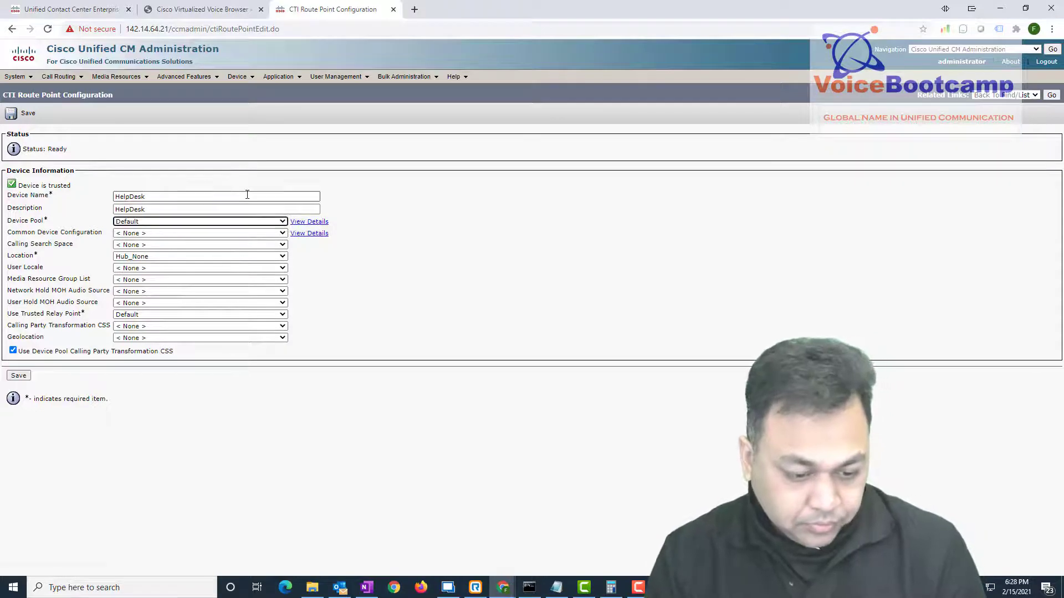
pyautogui.click(142, 256)
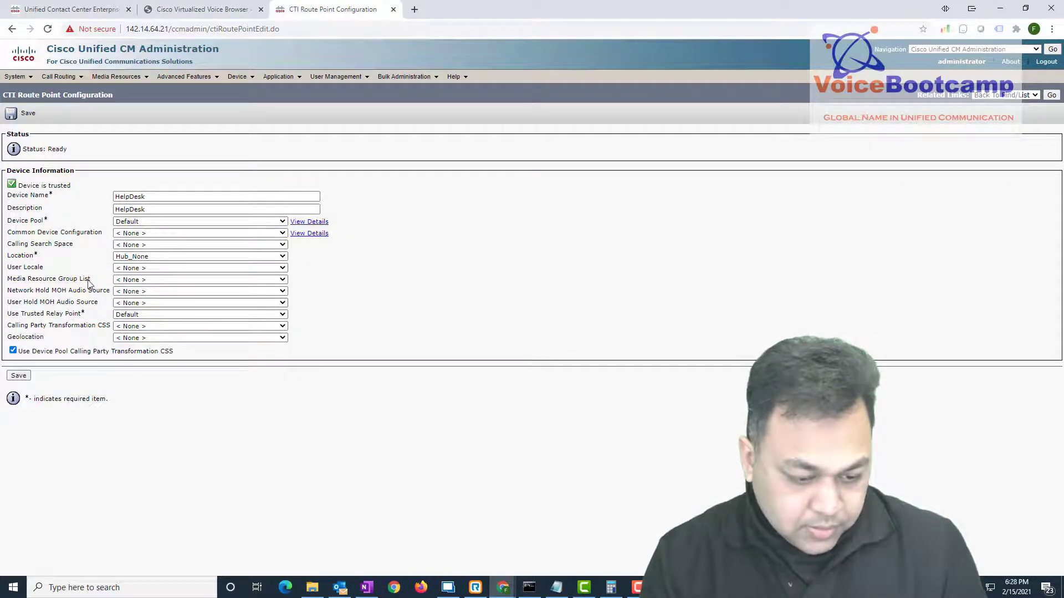
pyautogui.click(17, 377)
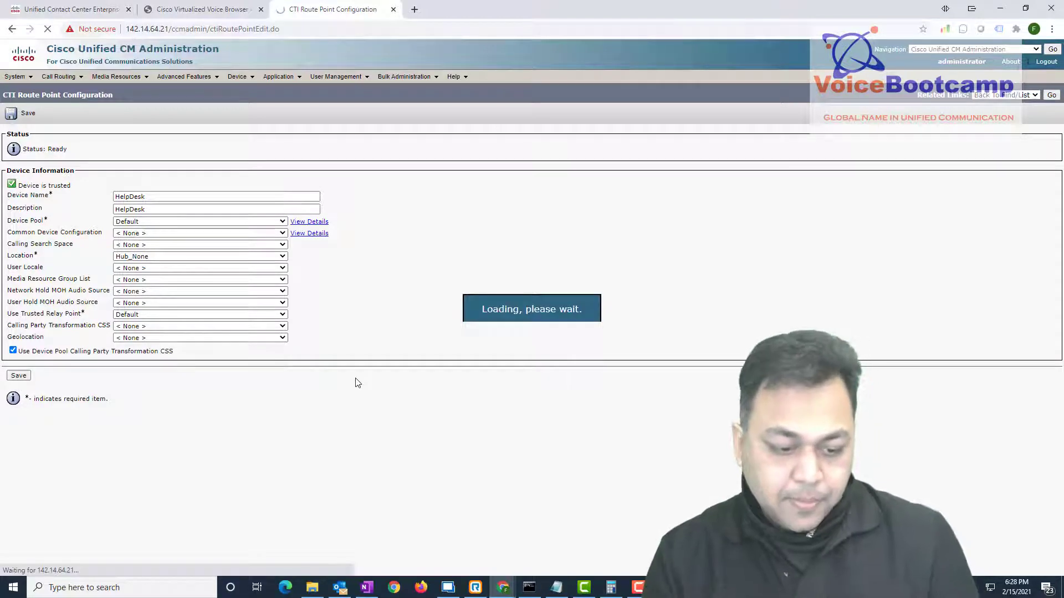
pyautogui.click(48, 403)
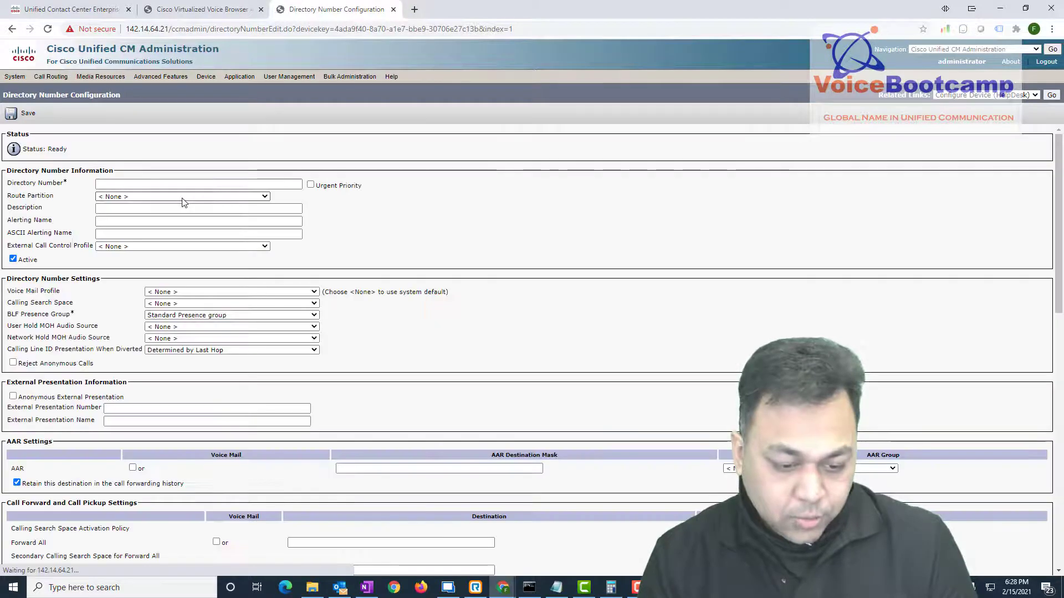
# Step: Enter 2000 as the HelpDesk line's Directory Number and save it
pyautogui.click(176, 186)
pyautogui.write('2000')
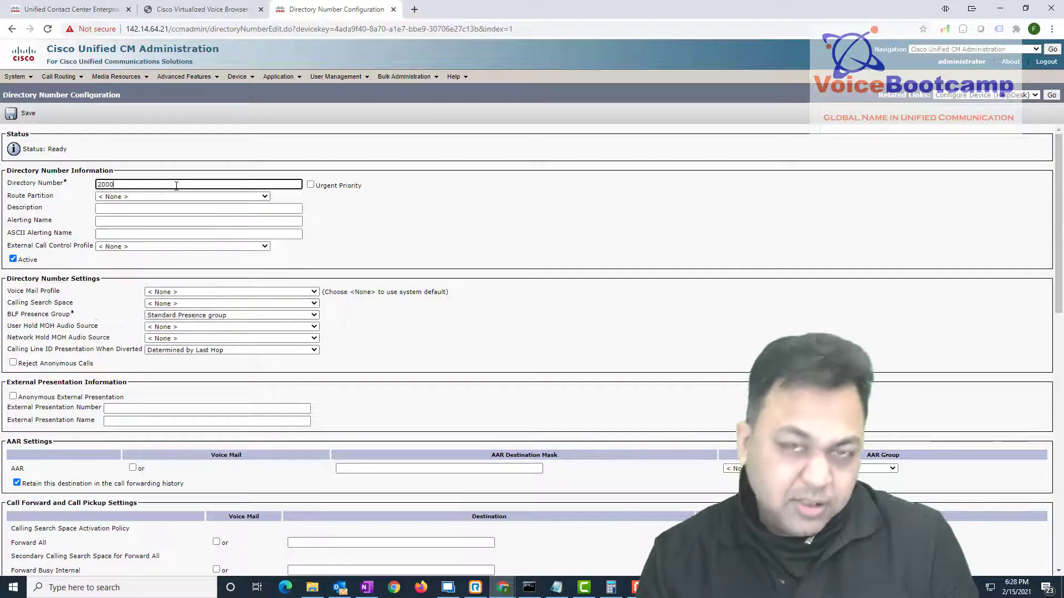
pyautogui.click(10, 113)
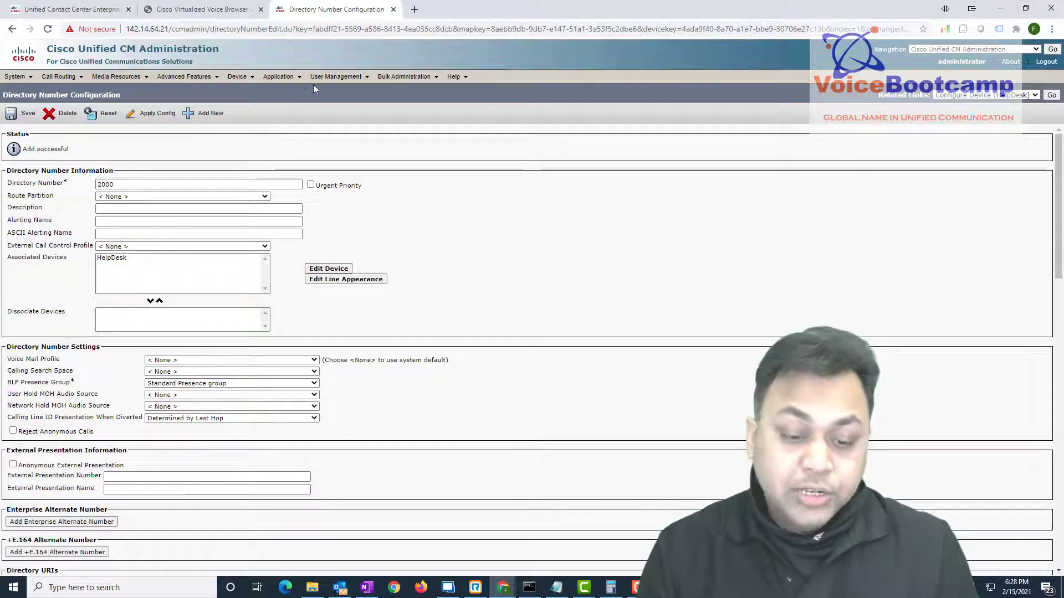
pyautogui.moveTo(326, 77)
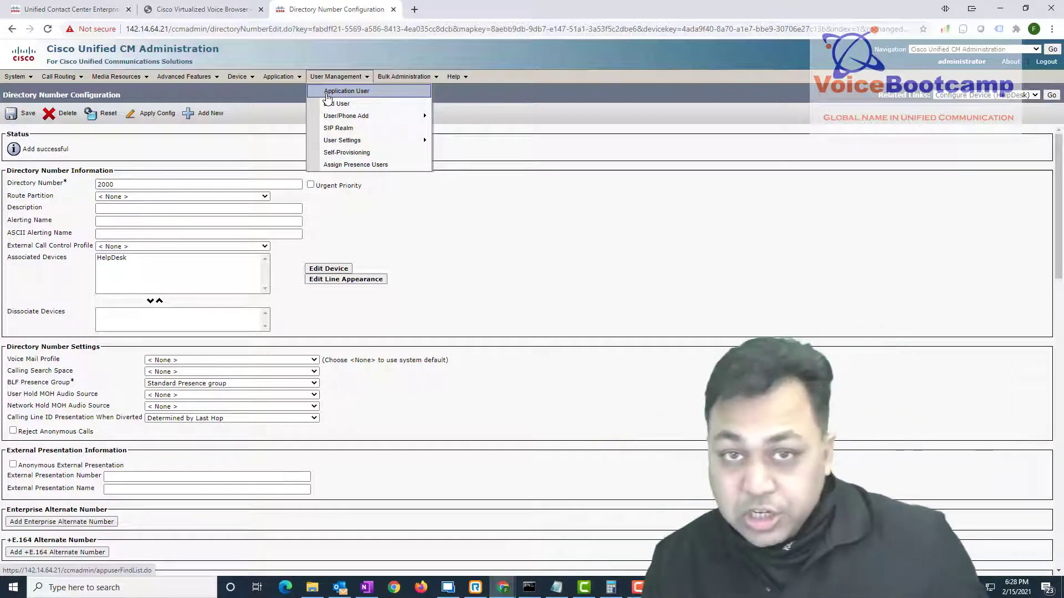
# Step: Open application user pguser, move HelpDesk into its Controlled Devices, and save
pyautogui.click(328, 94)
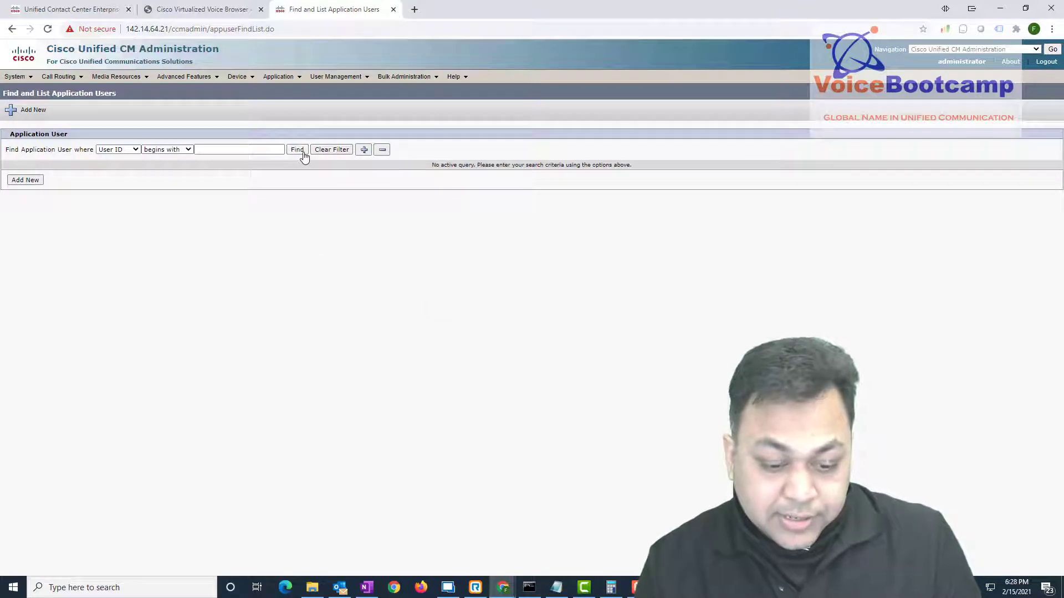
pyautogui.click(298, 149)
pyautogui.moveTo(178, 332); pyautogui.dragTo(114, 318)
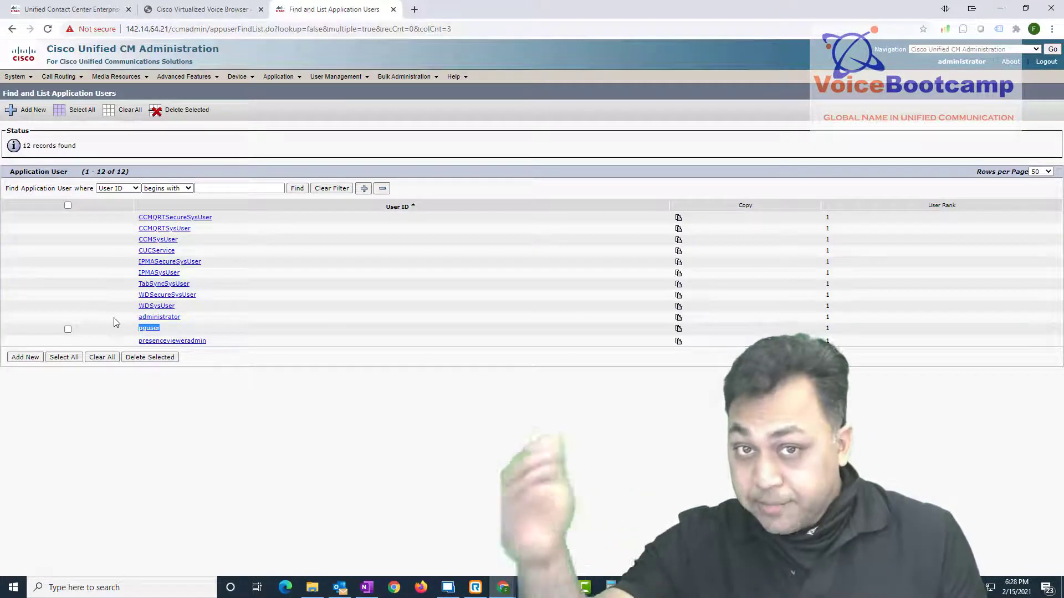
pyautogui.click(226, 370)
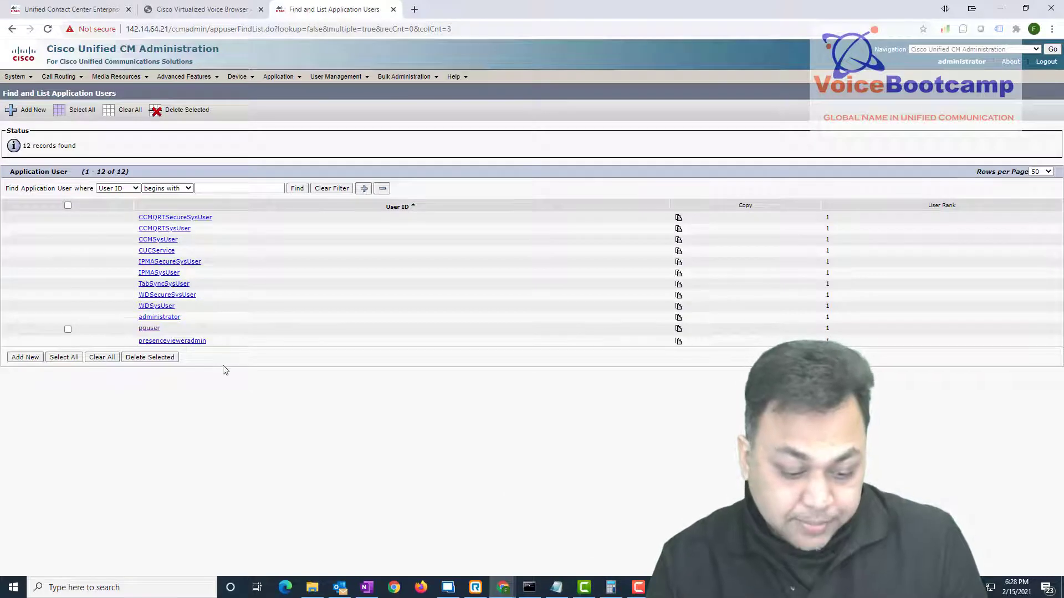
pyautogui.click(150, 330)
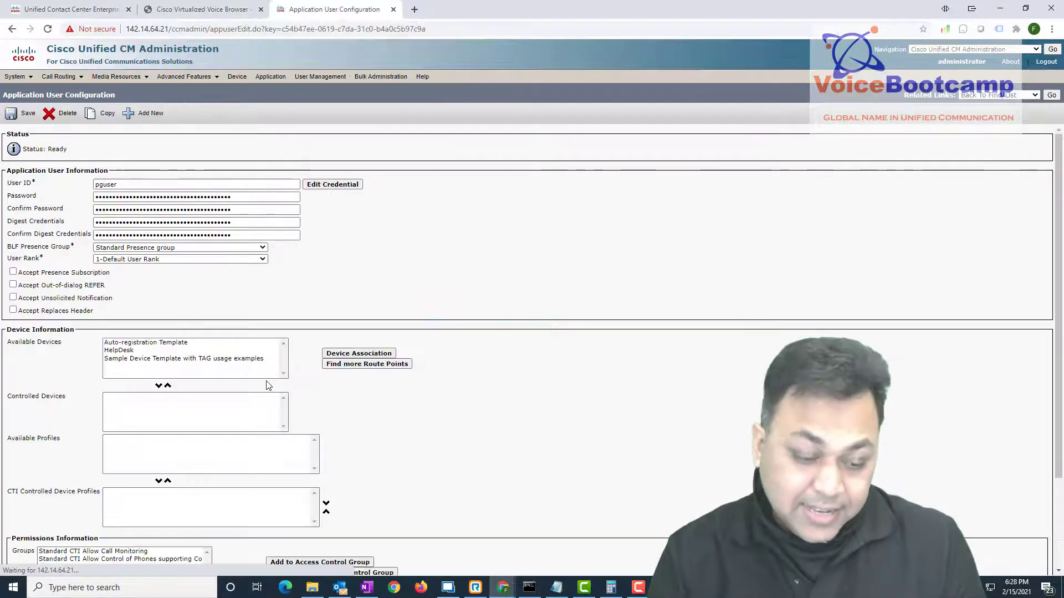
pyautogui.click(127, 352)
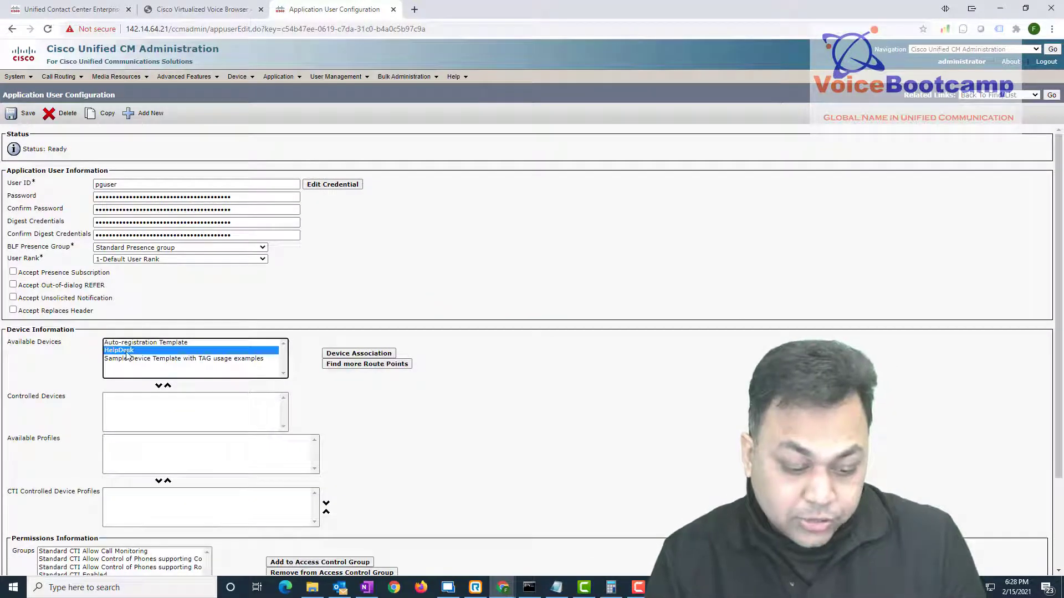
pyautogui.click(158, 386)
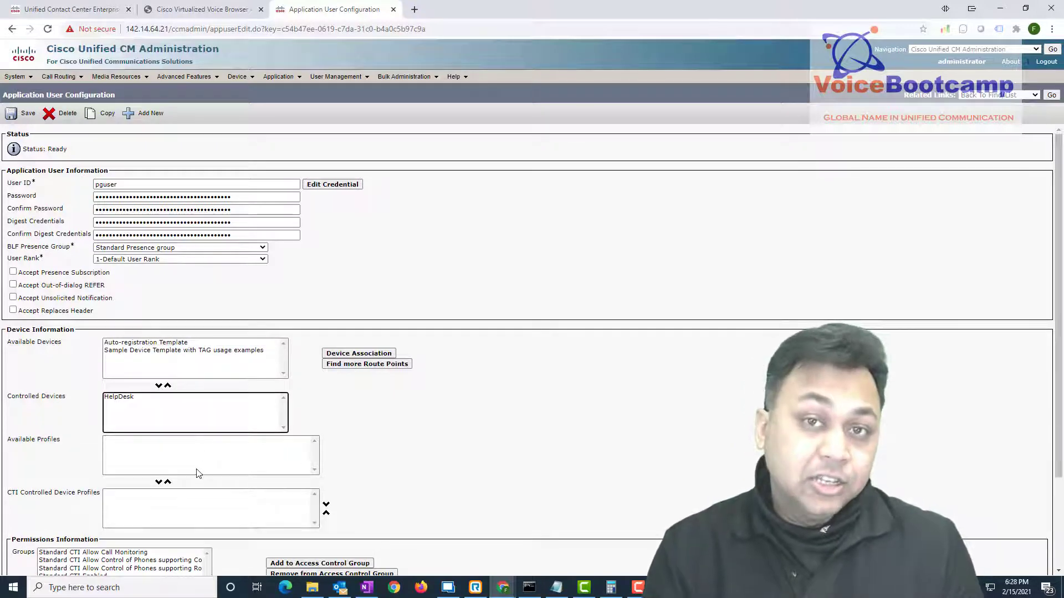
pyautogui.scroll(-3, 195, 471)
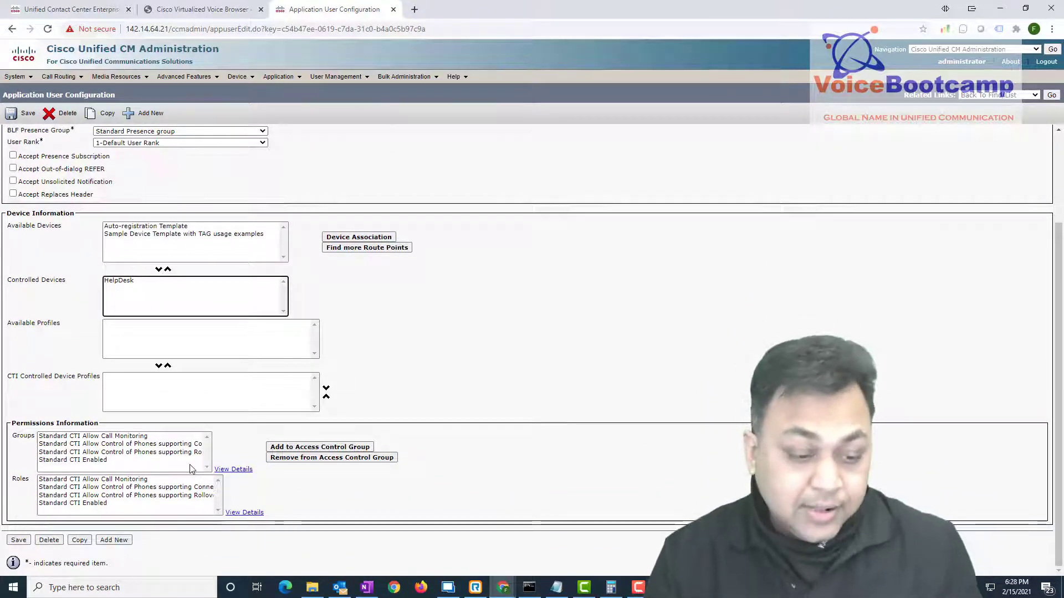
pyautogui.click(16, 114)
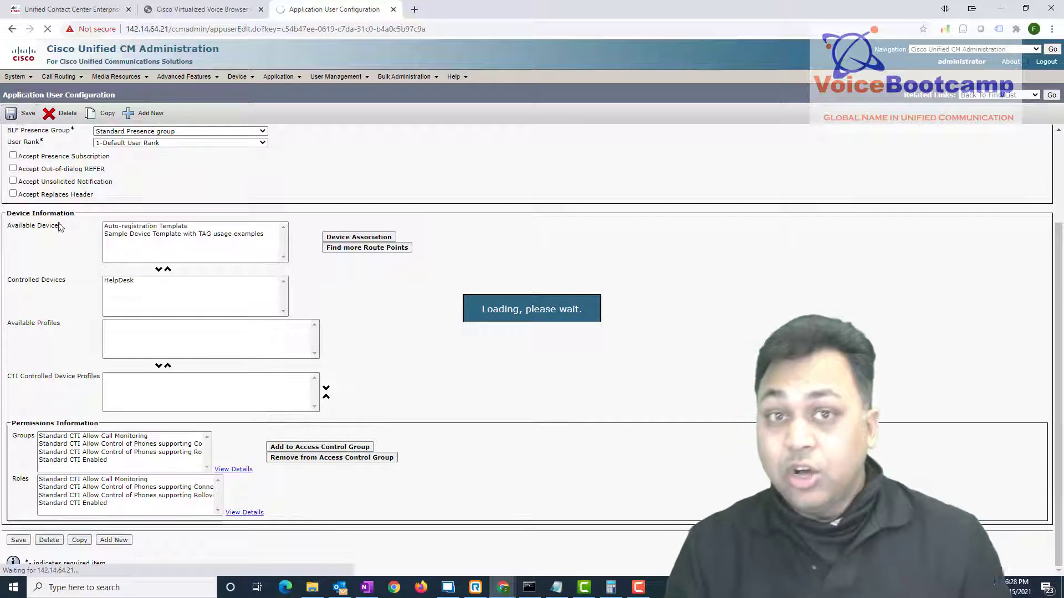
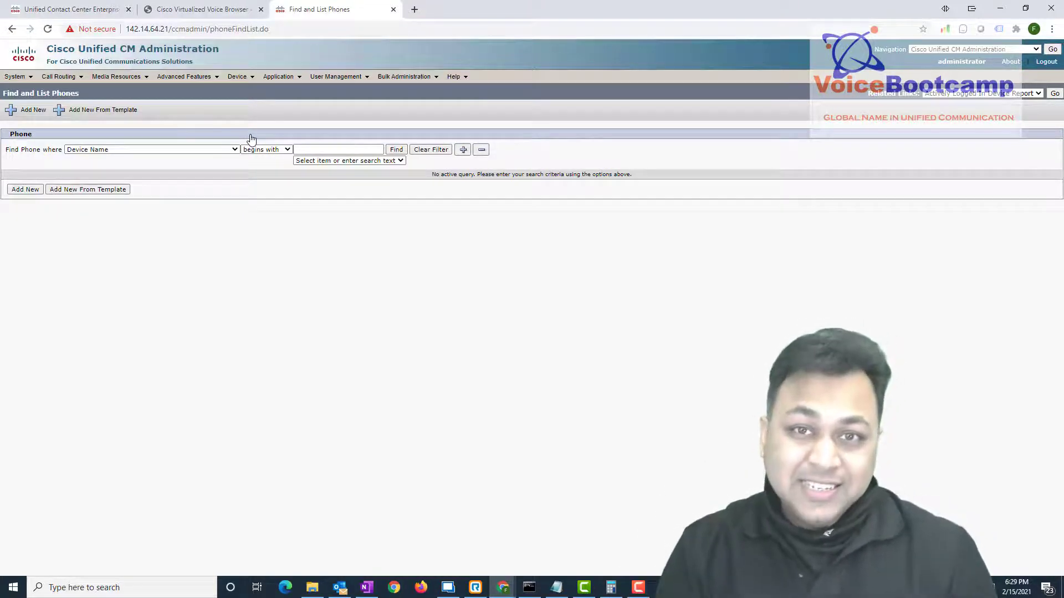
# Step: Open Peripheral Gateways in UCCE and point out the CUCM_PG and VRU_PG gateways
pyautogui.click(102, 7)
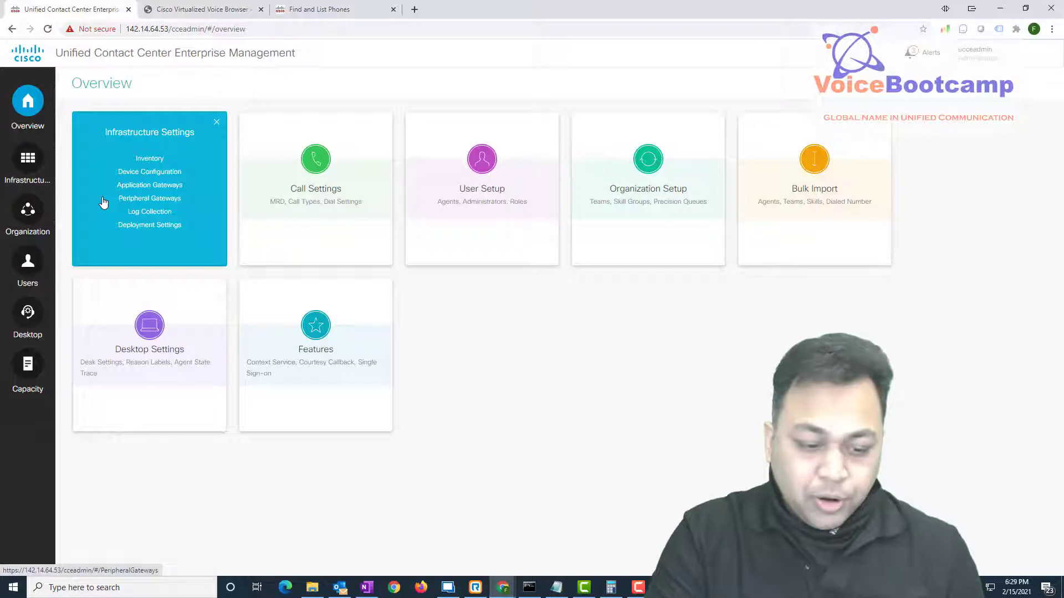
pyautogui.click(162, 200)
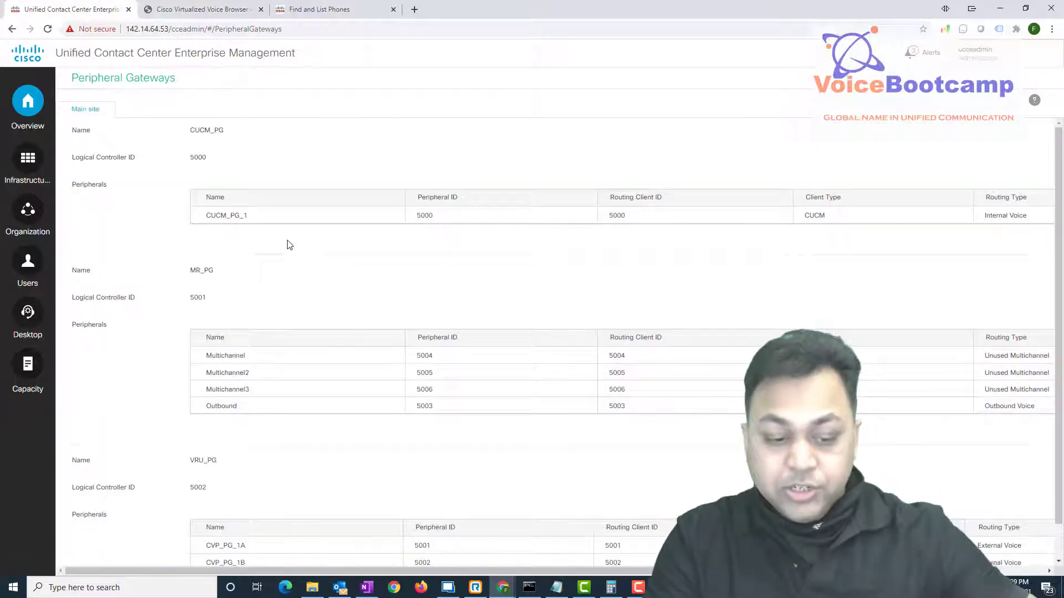
pyautogui.moveTo(224, 131); pyautogui.dragTo(189, 131)
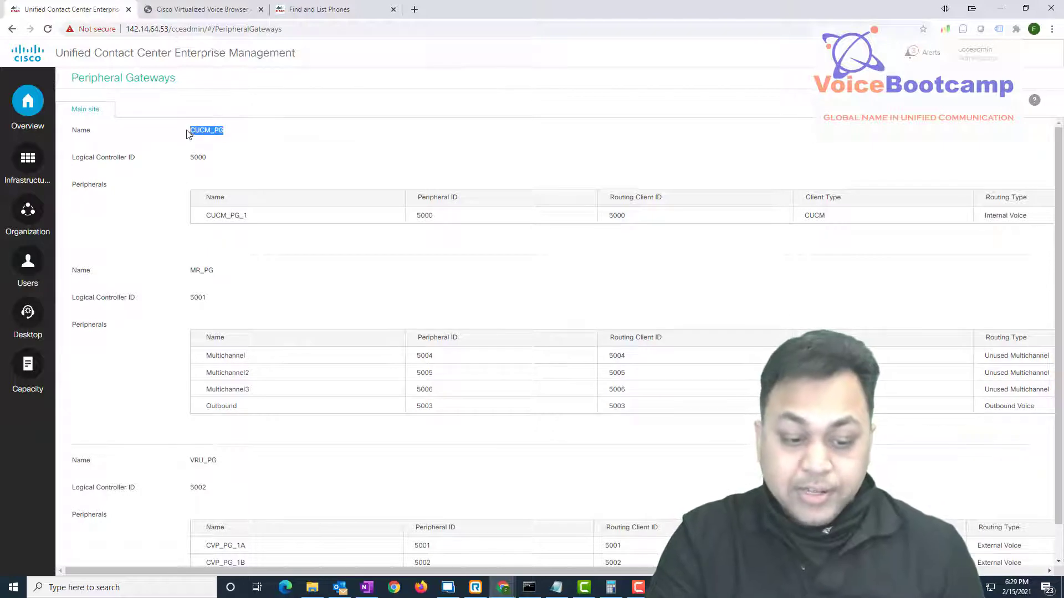
pyautogui.moveTo(224, 461); pyautogui.dragTo(180, 460)
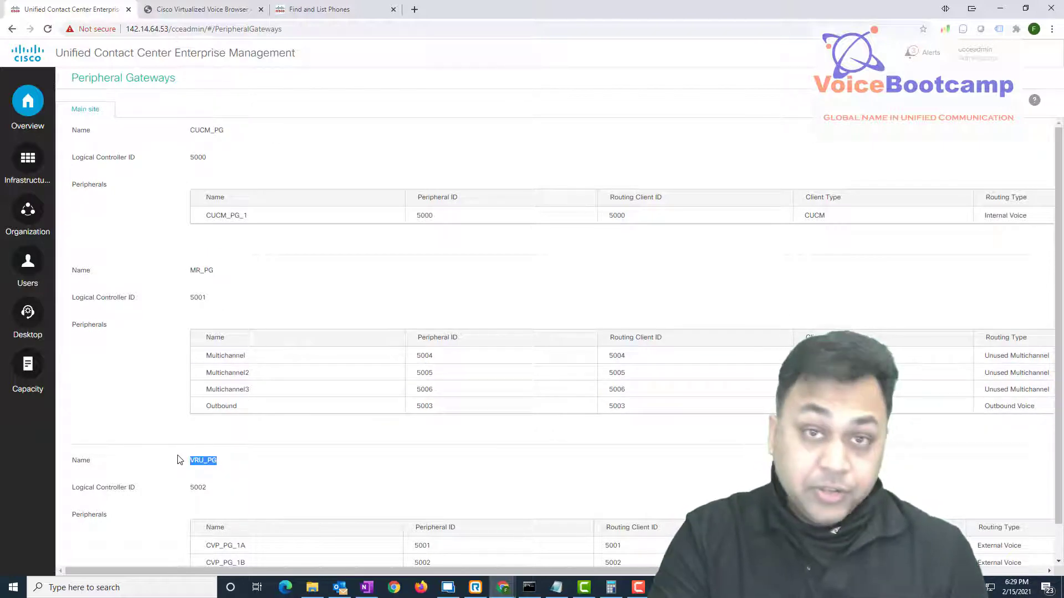
# Step: Point out MR_PG, the CUCM_PG_1 peripheral and its Internal Voice routing type, then return to Overview
pyautogui.moveTo(214, 271); pyautogui.dragTo(170, 276)
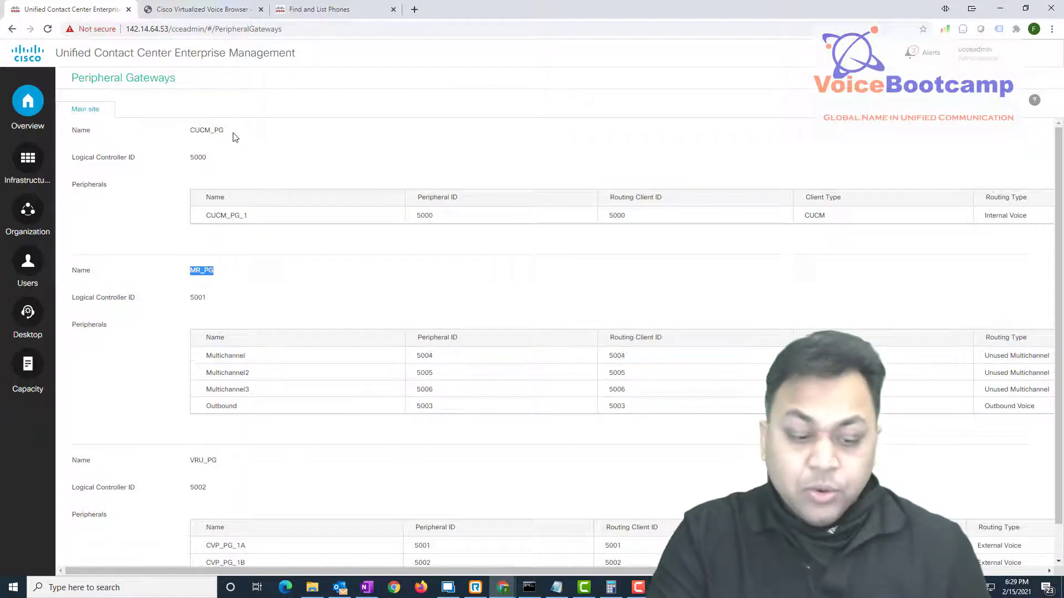
pyautogui.moveTo(228, 132); pyautogui.dragTo(169, 133)
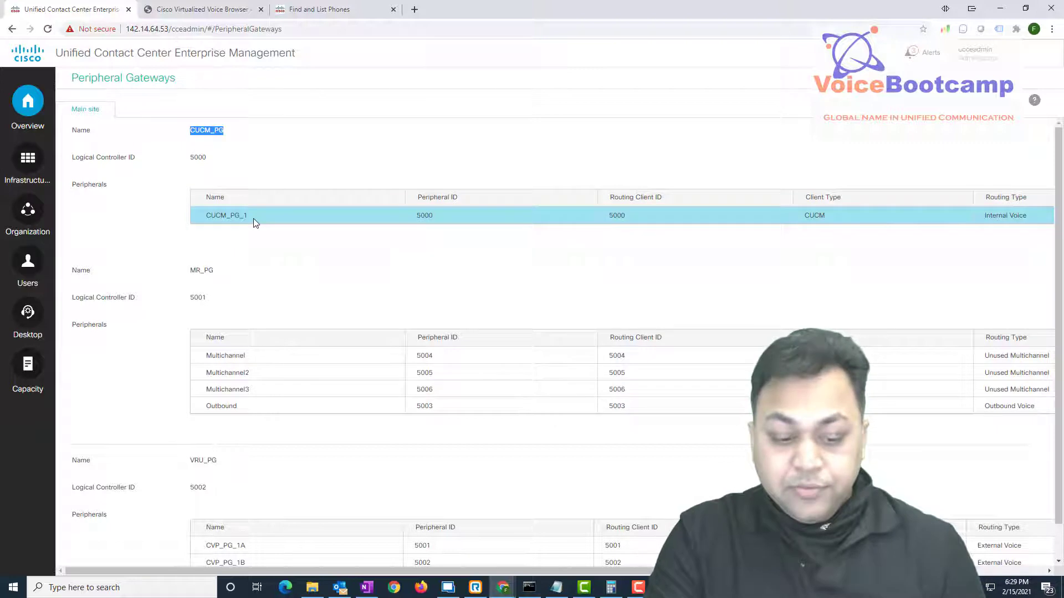
pyautogui.moveTo(254, 218); pyautogui.dragTo(188, 223)
pyautogui.click(1028, 215)
pyautogui.moveTo(1029, 215); pyautogui.dragTo(984, 216)
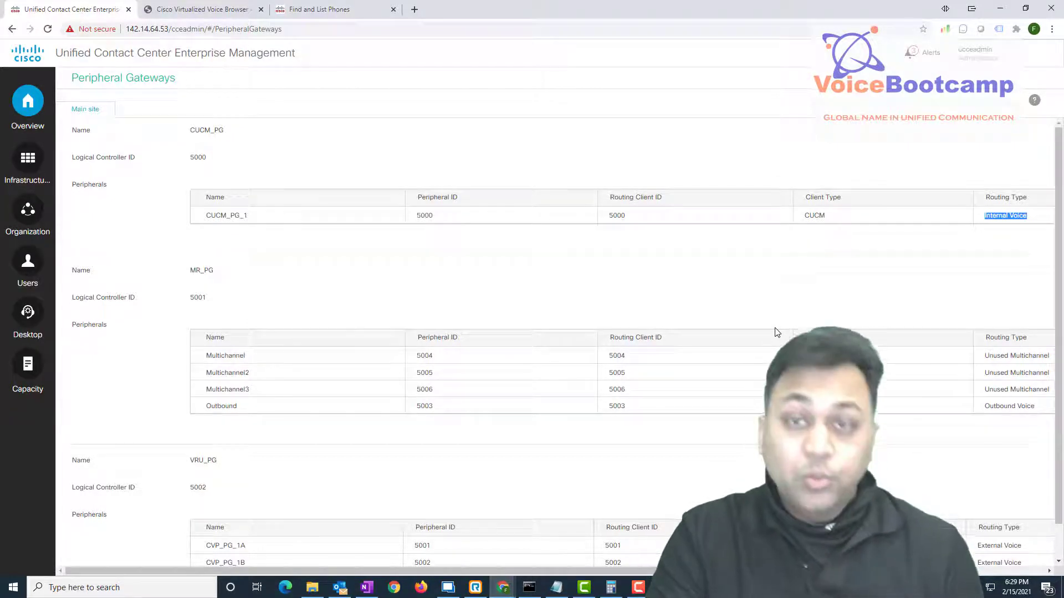
pyautogui.click(31, 114)
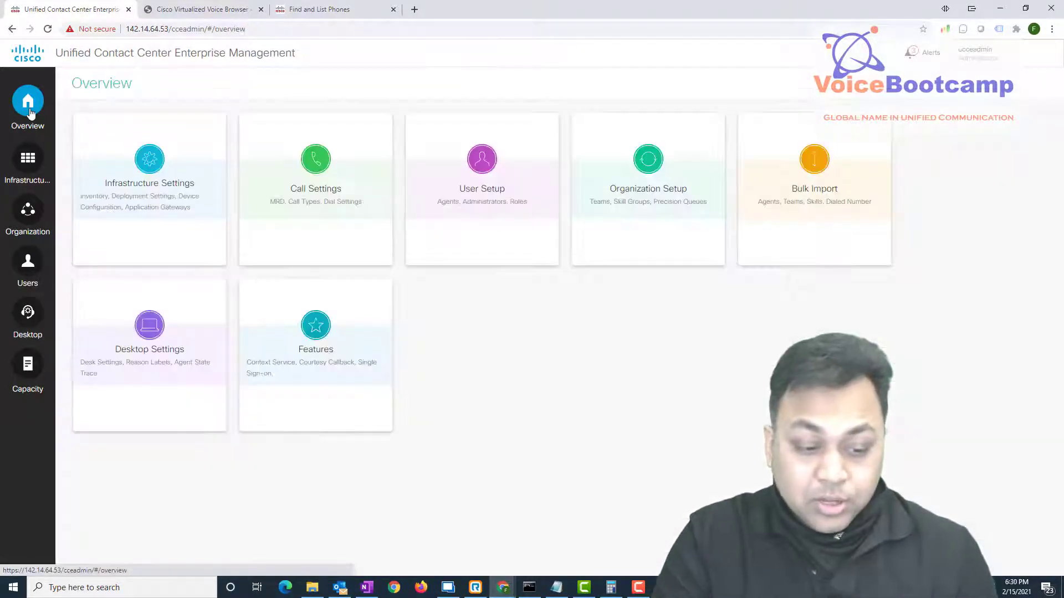
# Step: Create and save a call type named VoiceCT under Call Settings > Route Settings
pyautogui.click(307, 194)
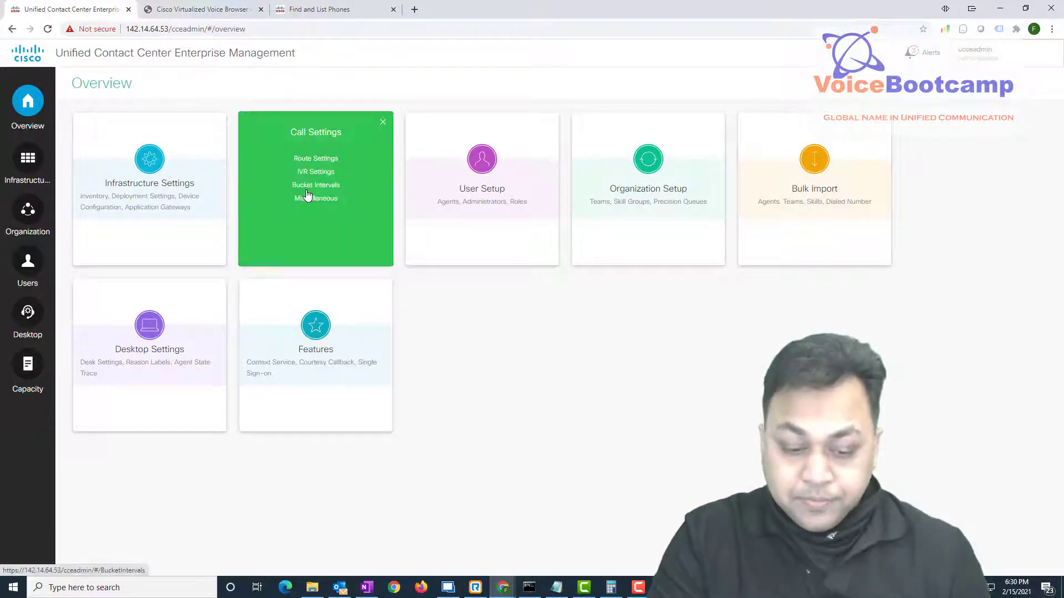
pyautogui.click(308, 162)
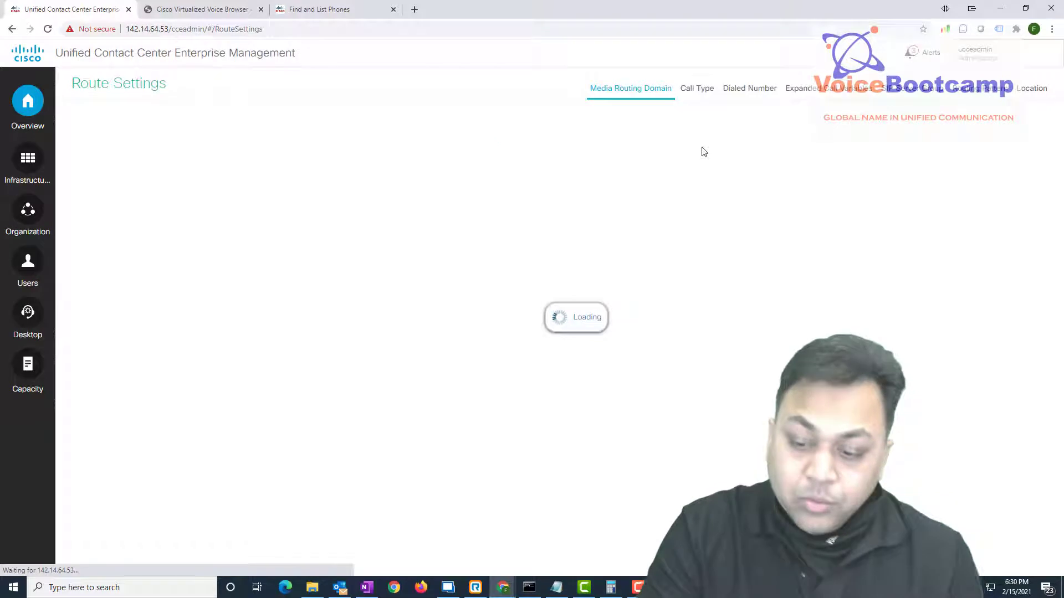
pyautogui.click(742, 90)
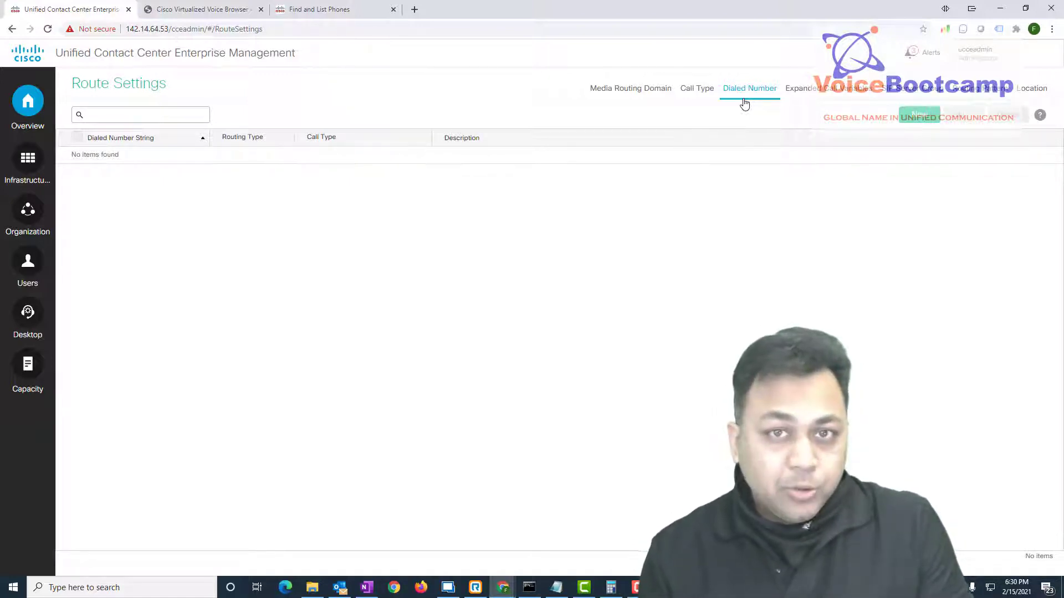
pyautogui.click(701, 92)
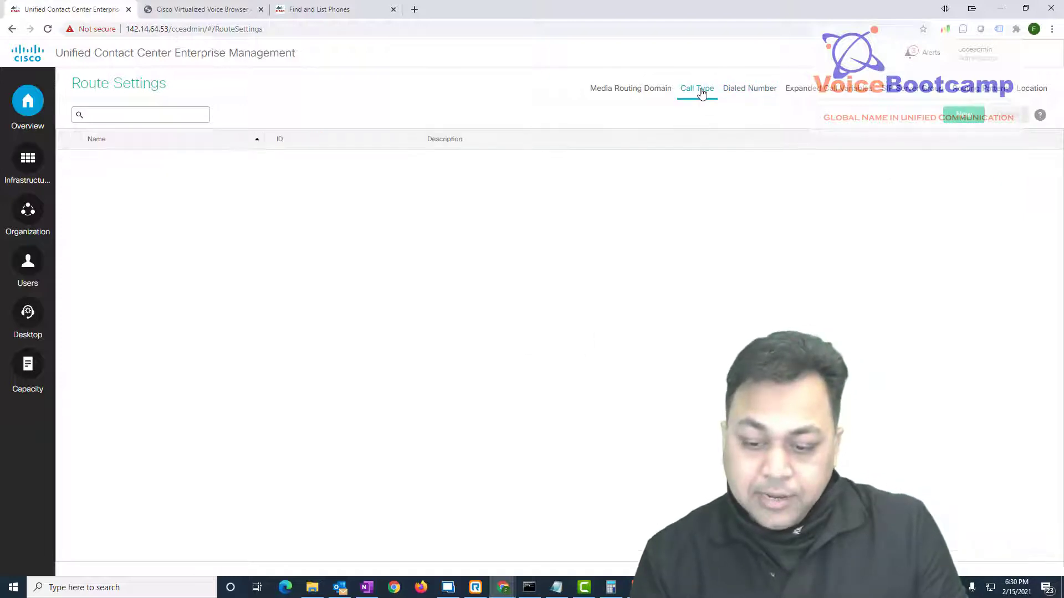
pyautogui.click(975, 118)
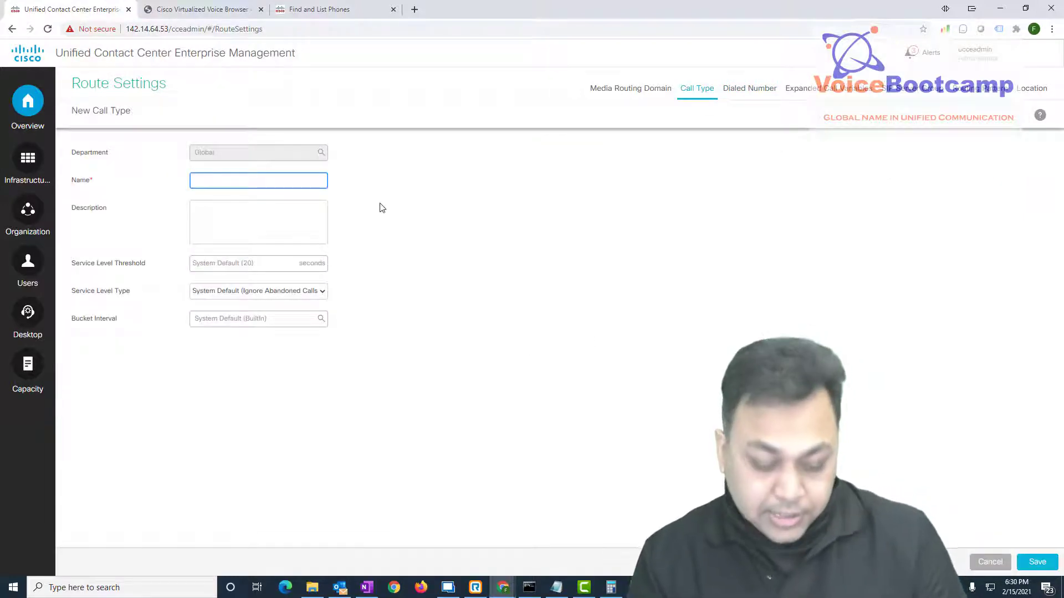
pyautogui.write('VoiceCT')
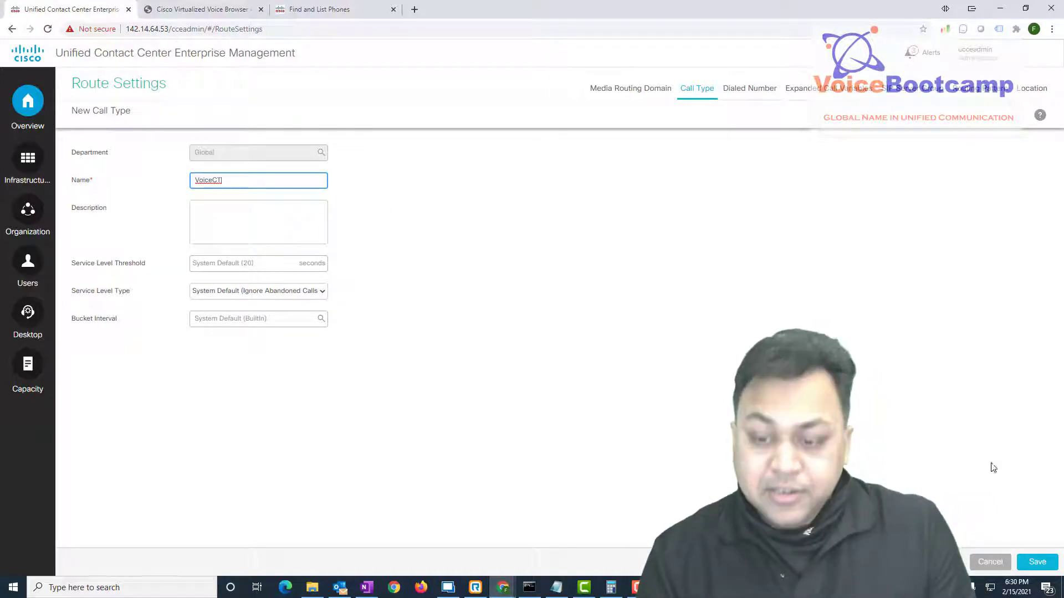
pyautogui.click(1027, 570)
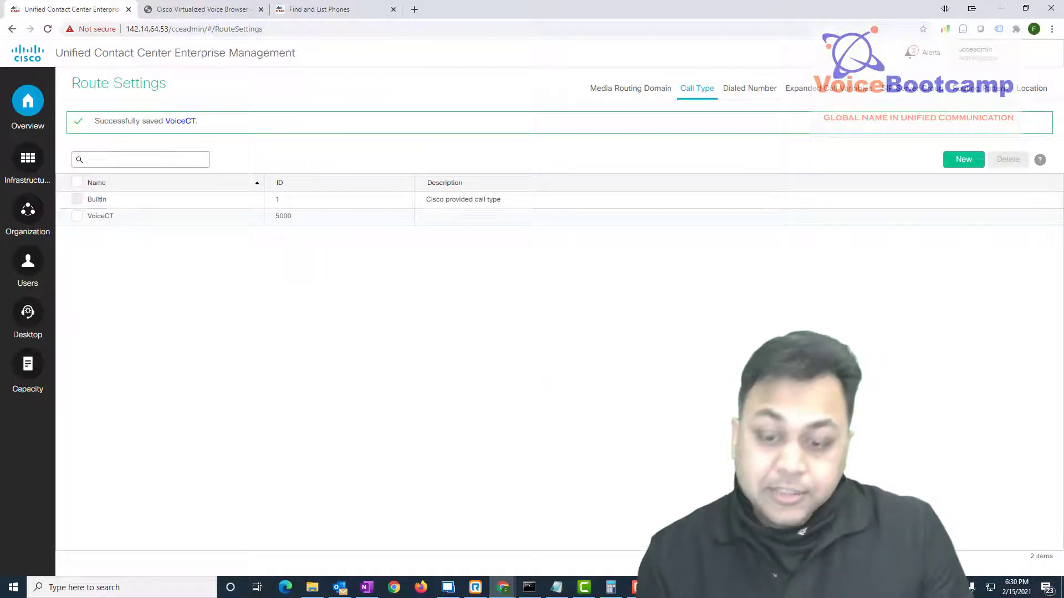
# Step: Start a new dialed number 2000 with description VBC HelpDesk
pyautogui.click(744, 92)
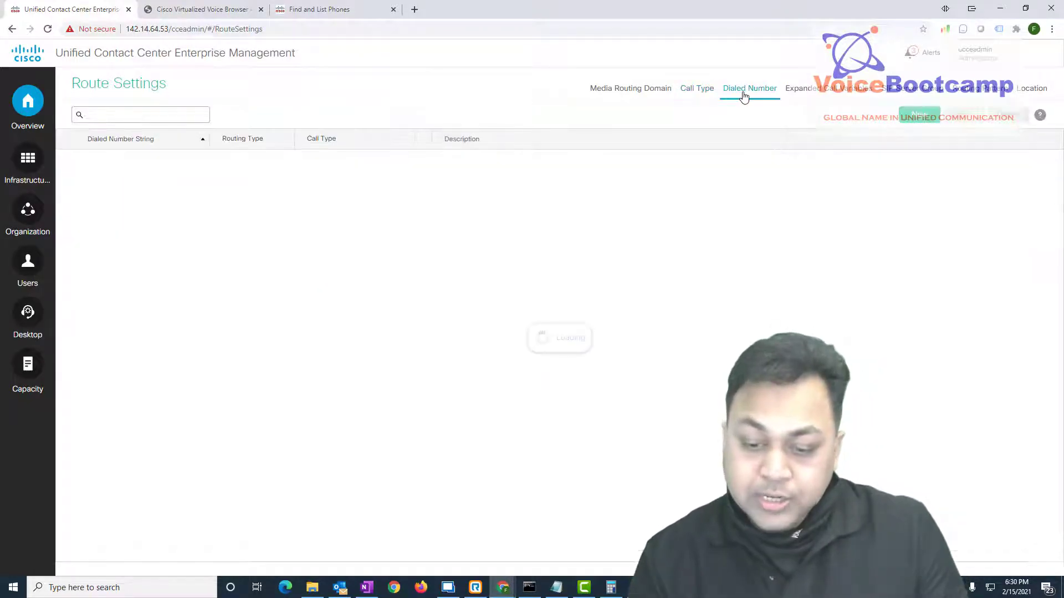
pyautogui.click(919, 115)
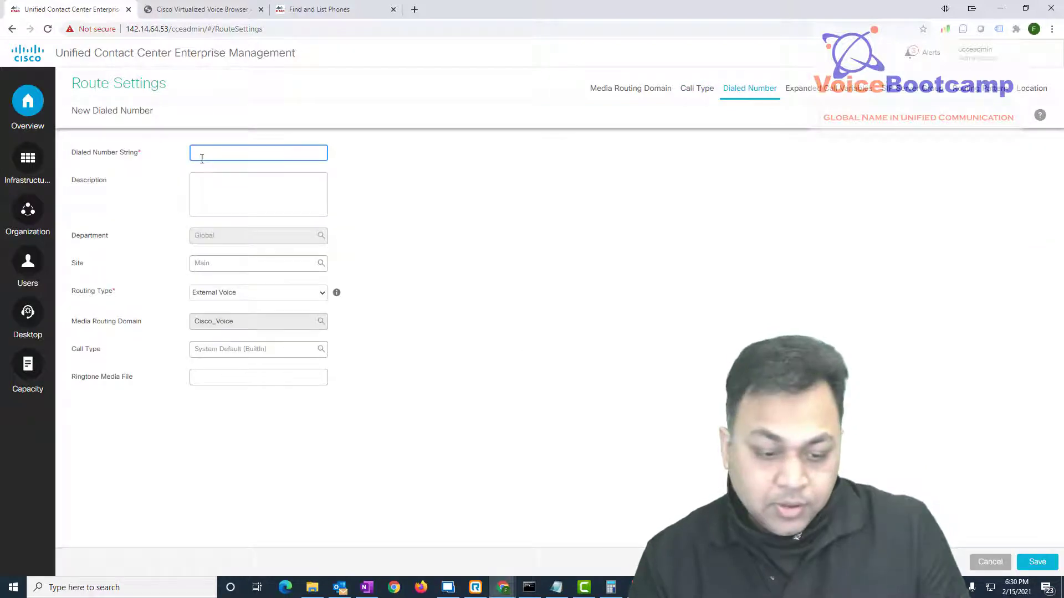
pyautogui.write('2000')
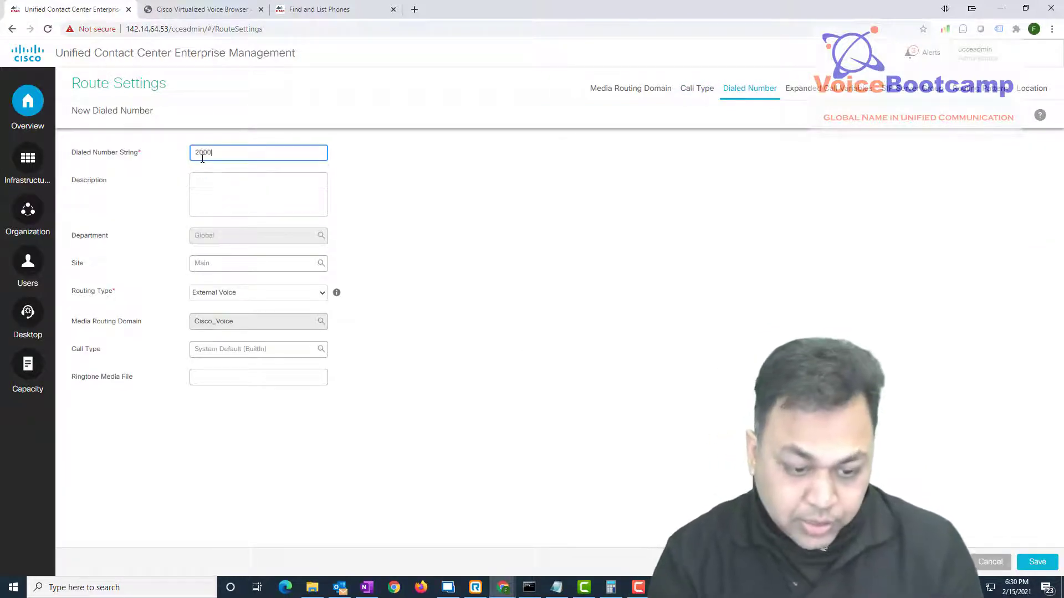
pyautogui.press('Tab')
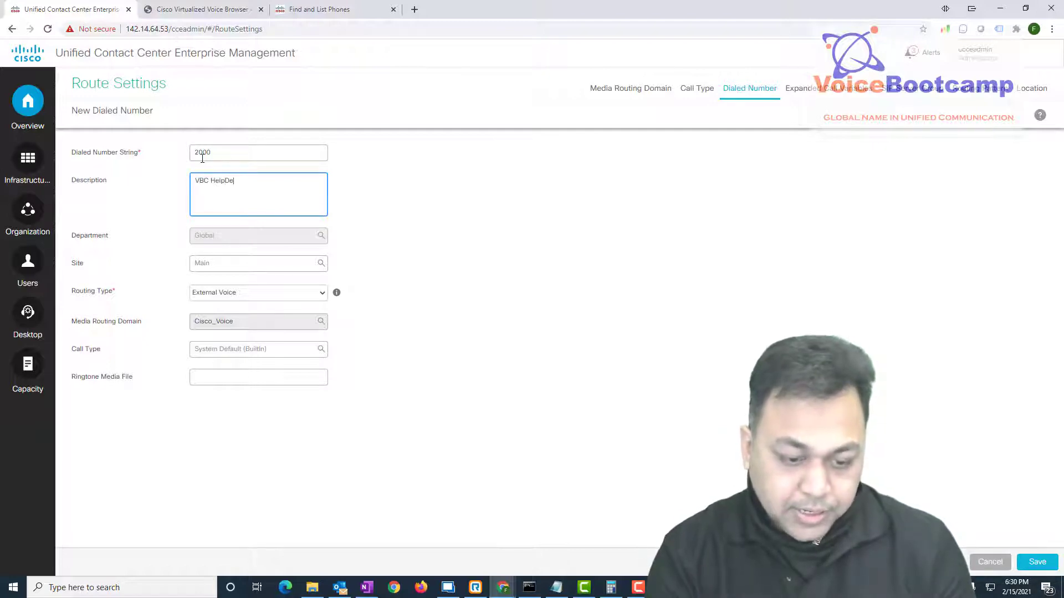
pyautogui.press('Tab')
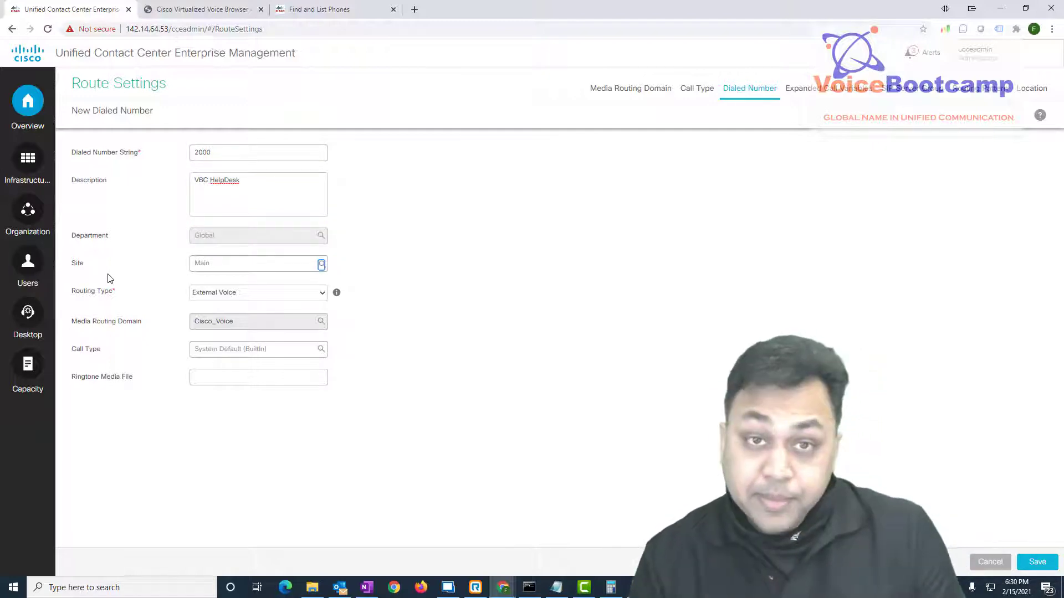
# Step: Set routing type Internal Voice and call type VoiceCT, then save dialed number 2000
pyautogui.click(204, 293)
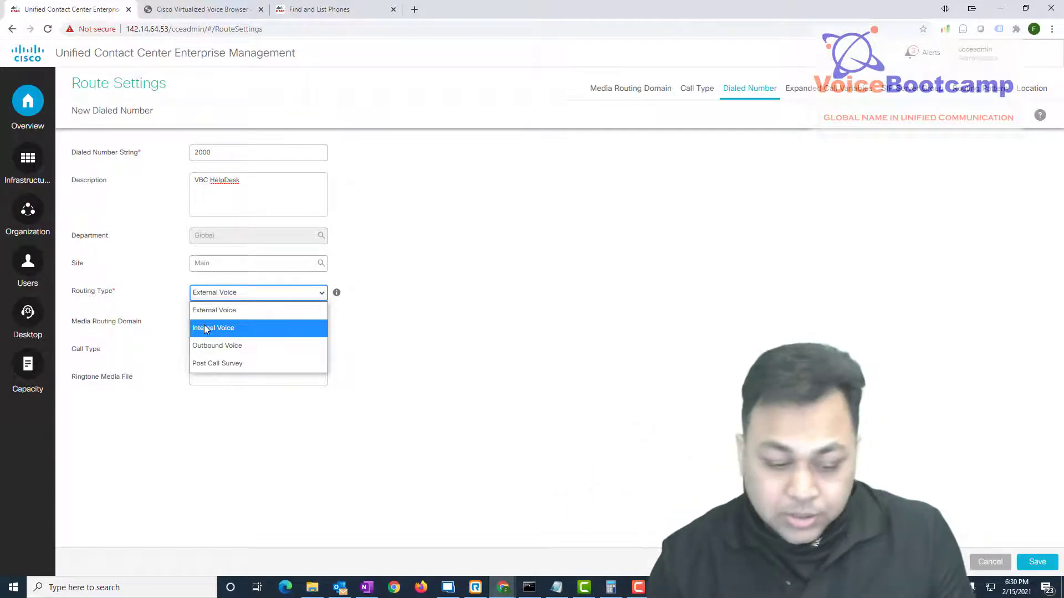
pyautogui.click(209, 328)
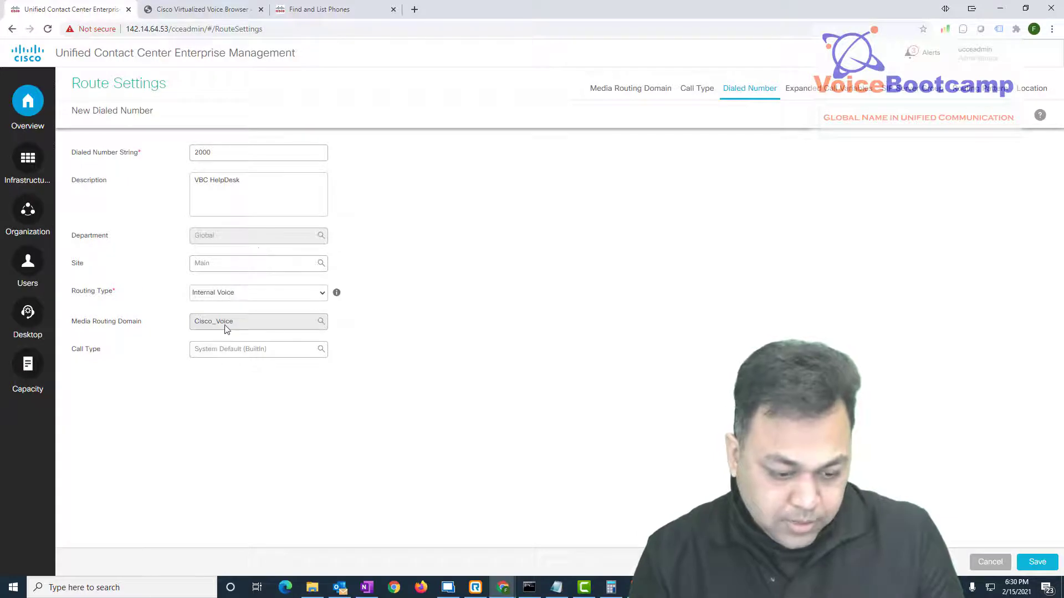
pyautogui.click(213, 355)
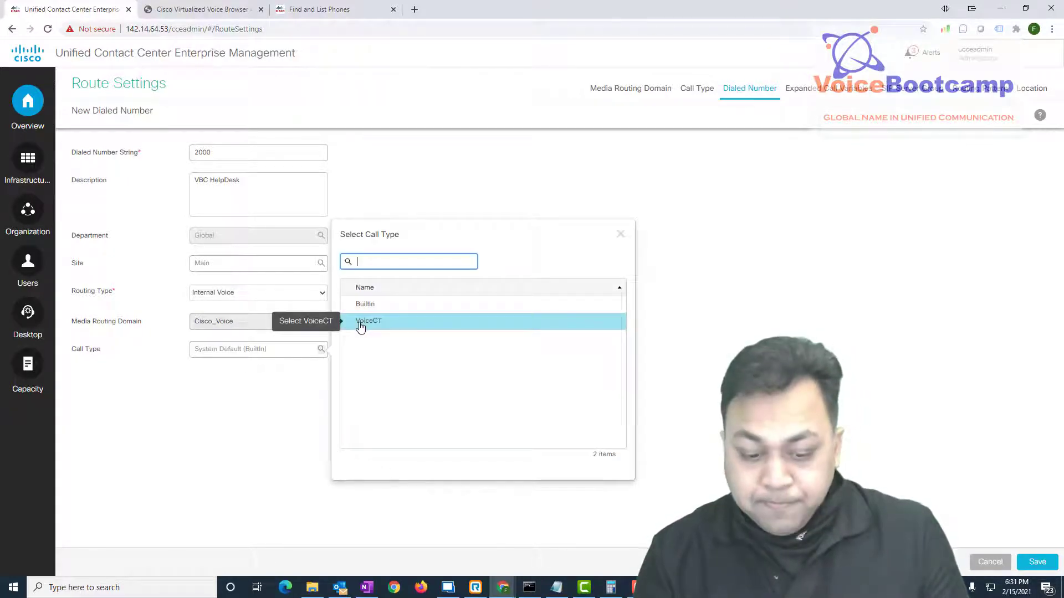
pyautogui.click(361, 327)
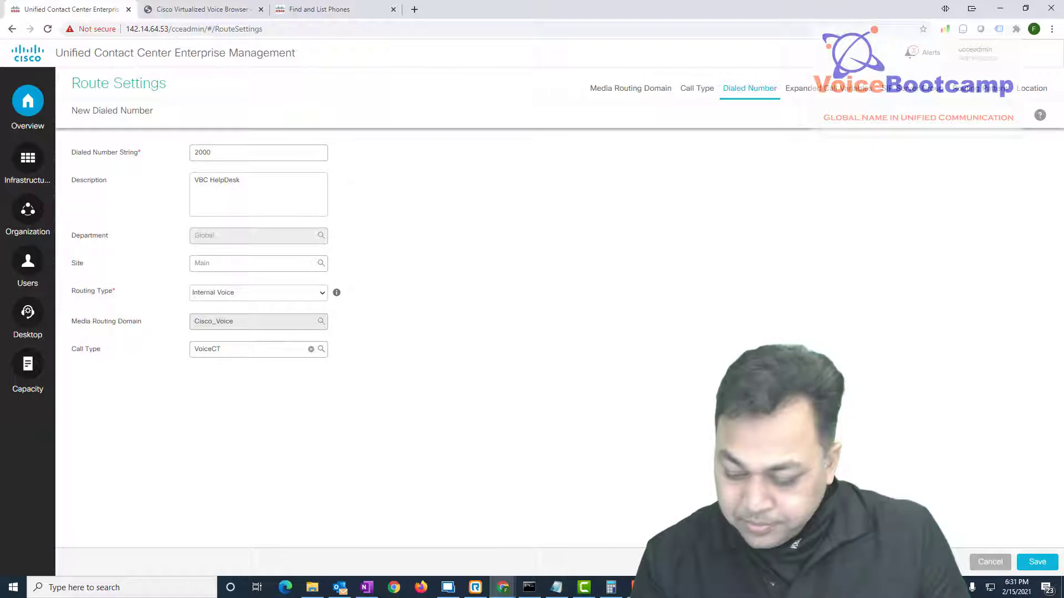
pyautogui.click(1042, 564)
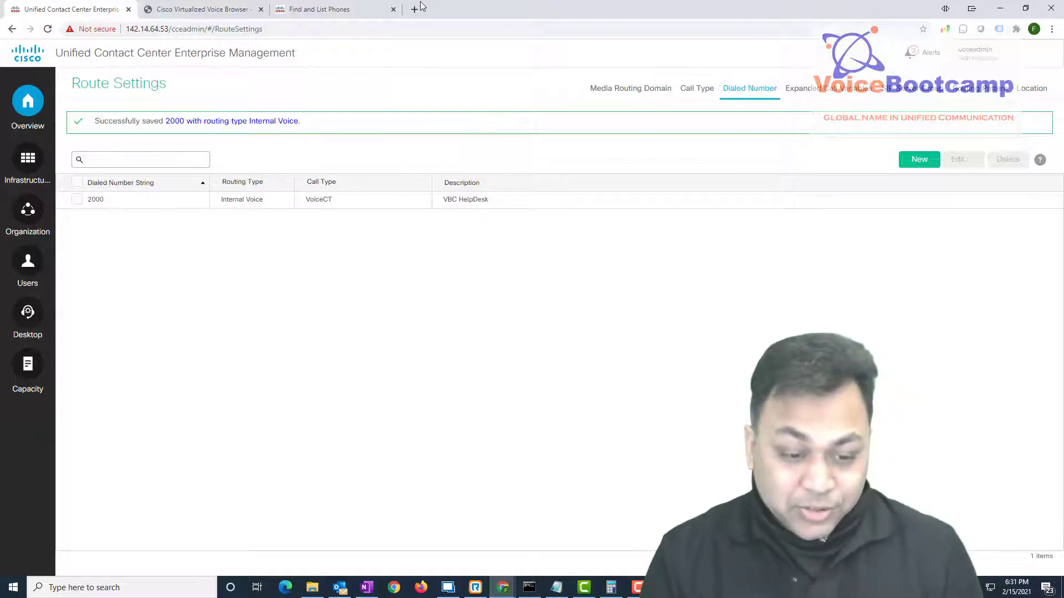
# Step: Back in CUCM, list the Unified CM servers CM_hqucmpub and CM_hqucmsub
pyautogui.click(339, 6)
pyautogui.click(237, 77)
pyautogui.click(243, 125)
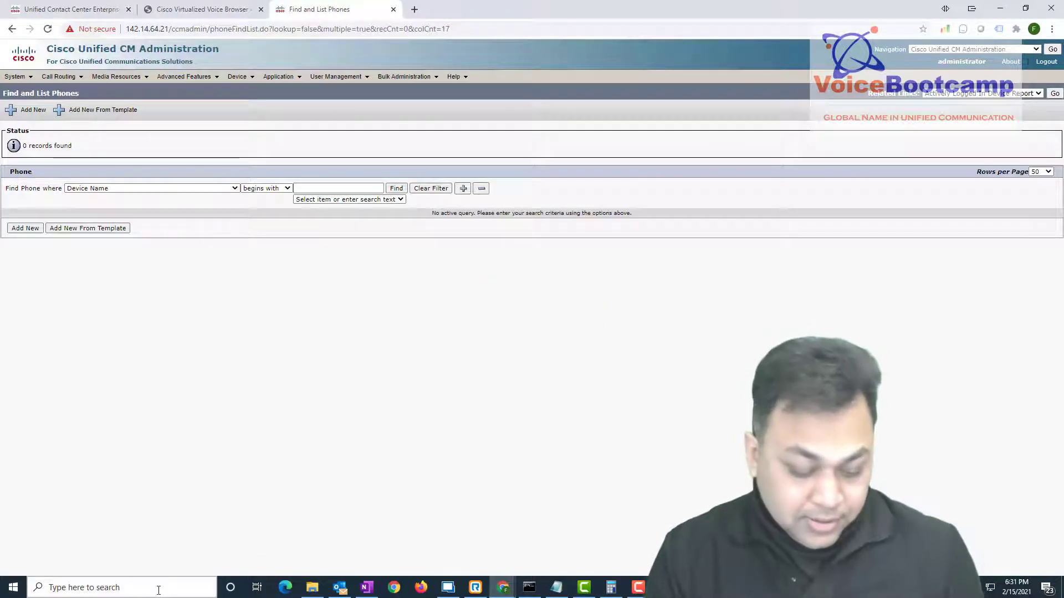
pyautogui.click(15, 77)
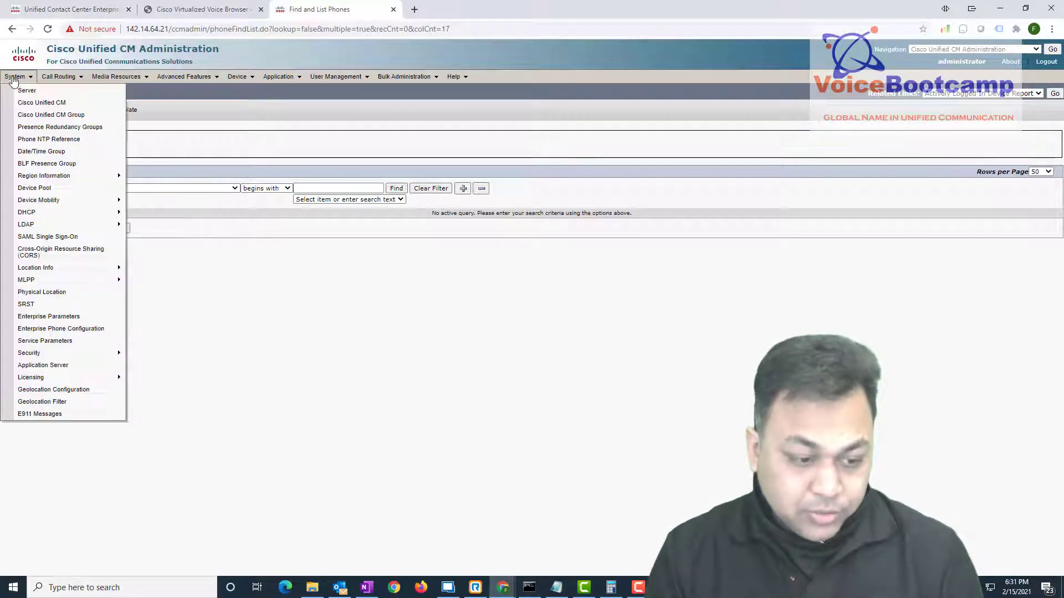
pyautogui.click(36, 104)
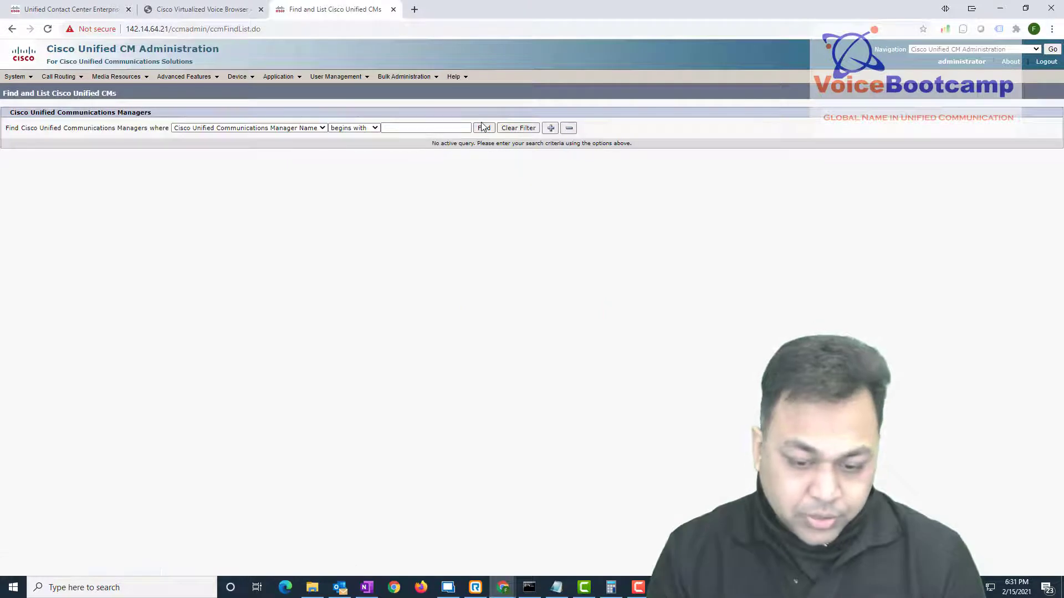
pyautogui.click(482, 131)
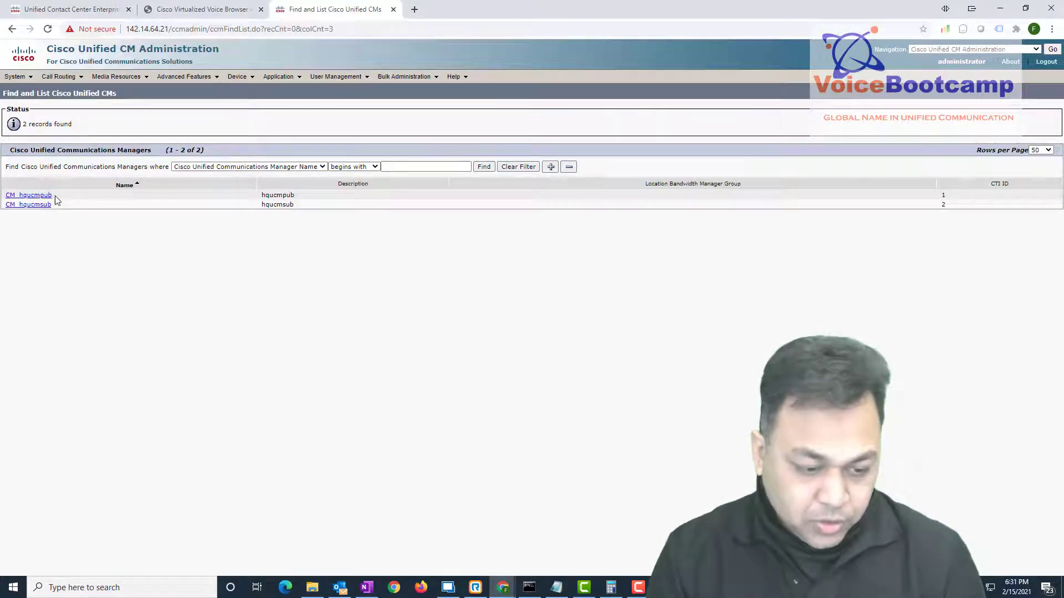
# Step: On CM_hqucmpub, choose the Auto-registration device template and the sample TAG line template
pyautogui.click(50, 195)
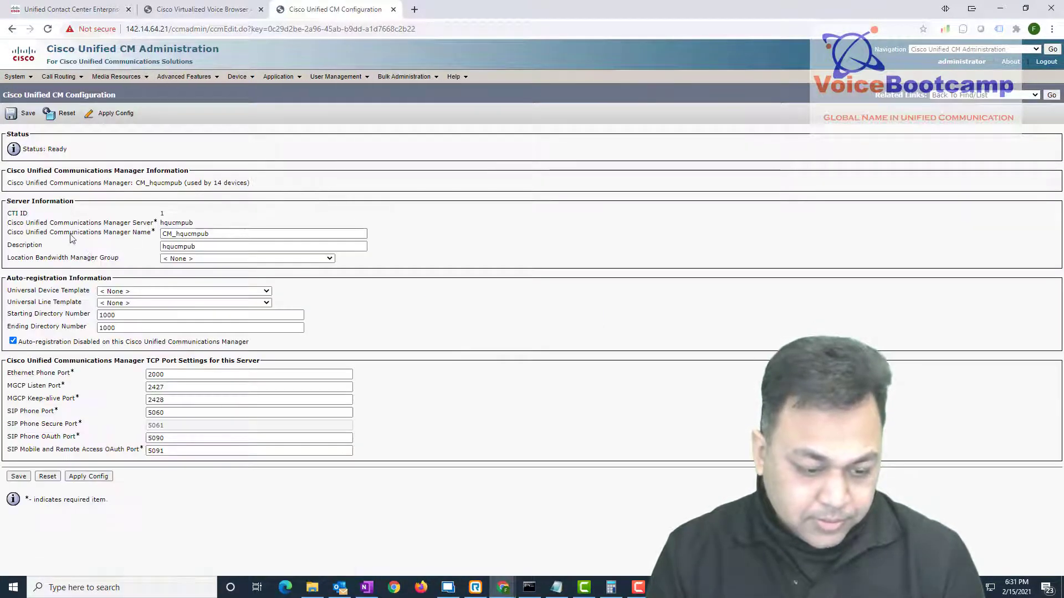
pyautogui.click(183, 291)
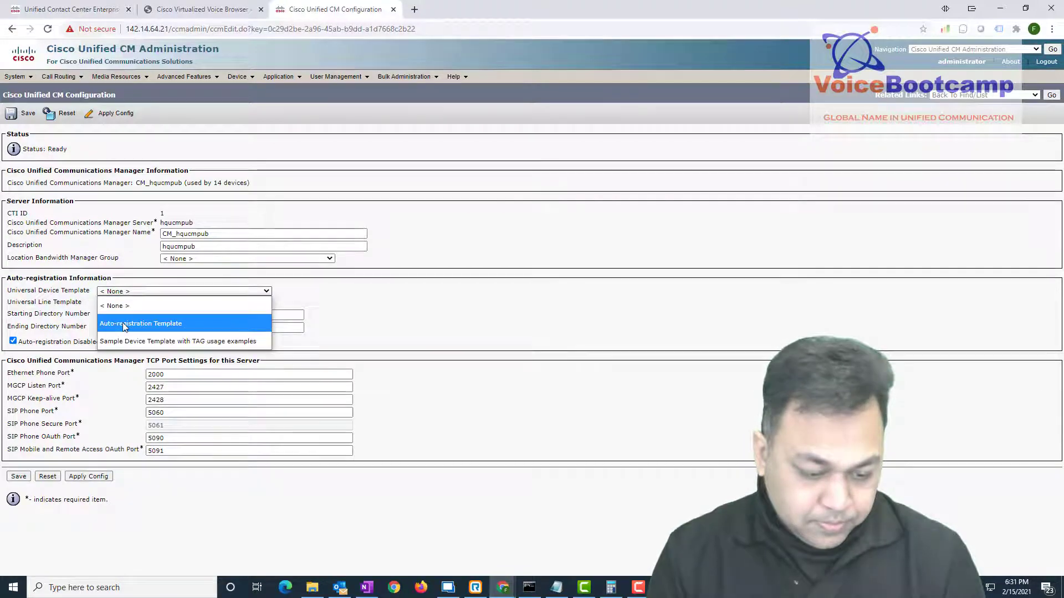
pyautogui.click(177, 281)
pyautogui.press('Return')
pyautogui.click(120, 303)
pyautogui.click(132, 333)
pyautogui.press('Return')
# Step: Set the directory number range 2001–2050 and enable auto-registration
pyautogui.click(130, 314)
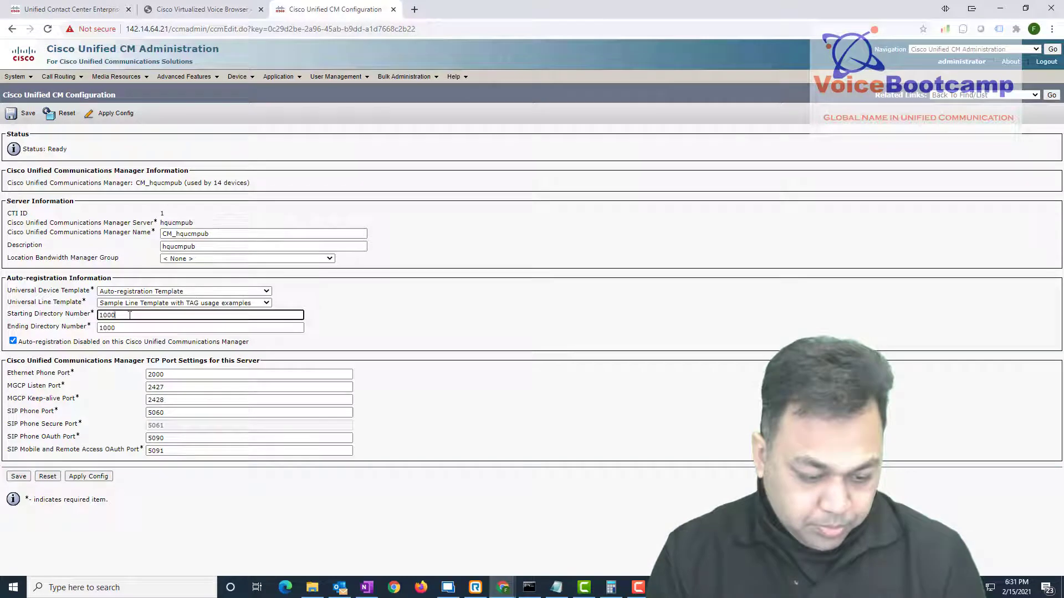
pyautogui.write('2001')
pyautogui.press('Tab')
pyautogui.press('Return')
pyautogui.press('Delete')
pyautogui.press('Delete')
pyautogui.write('2050')
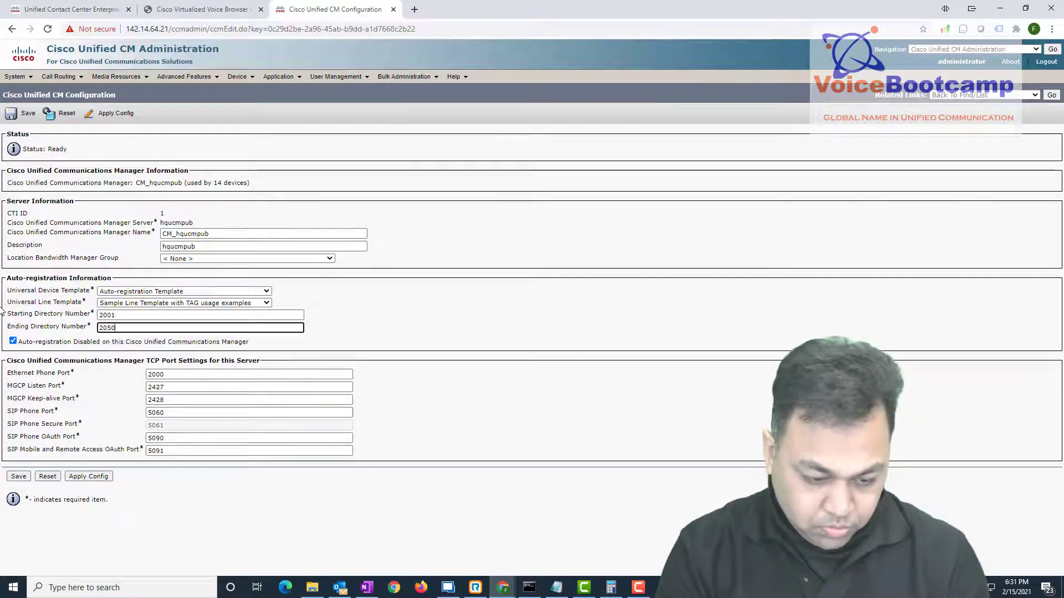
pyautogui.press('Tab')
pyautogui.press('space')
# Step: Save the server settings and reset all 14 registered devices
pyautogui.click(18, 115)
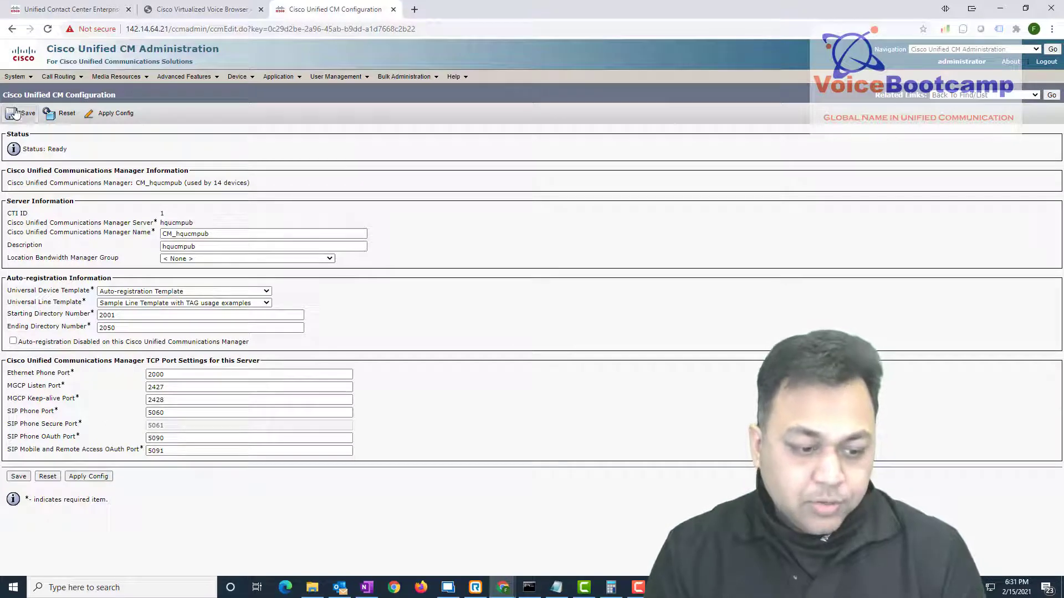
pyautogui.click(59, 114)
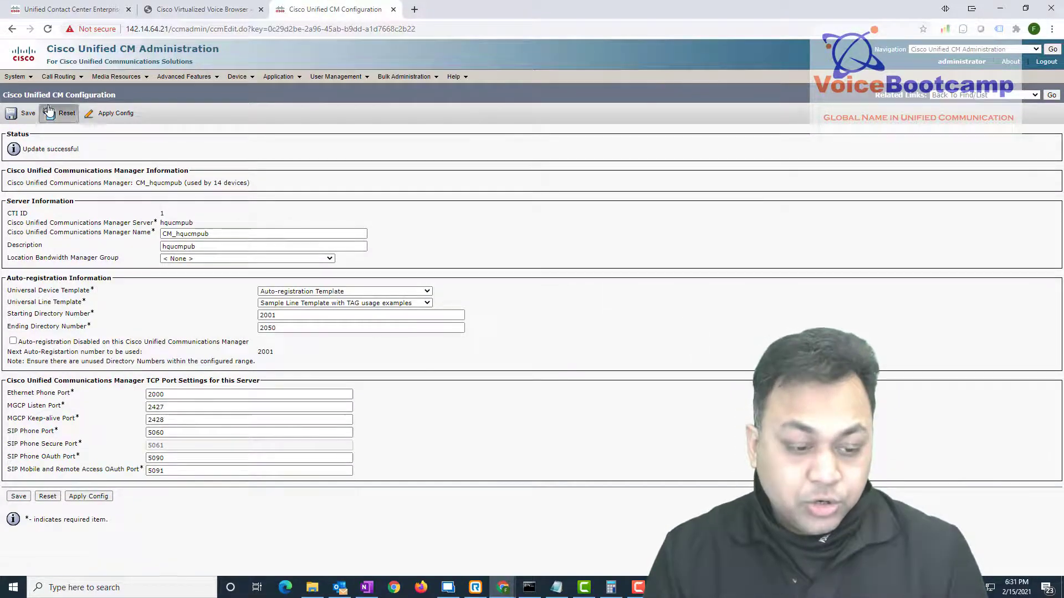
pyautogui.click(184, 176)
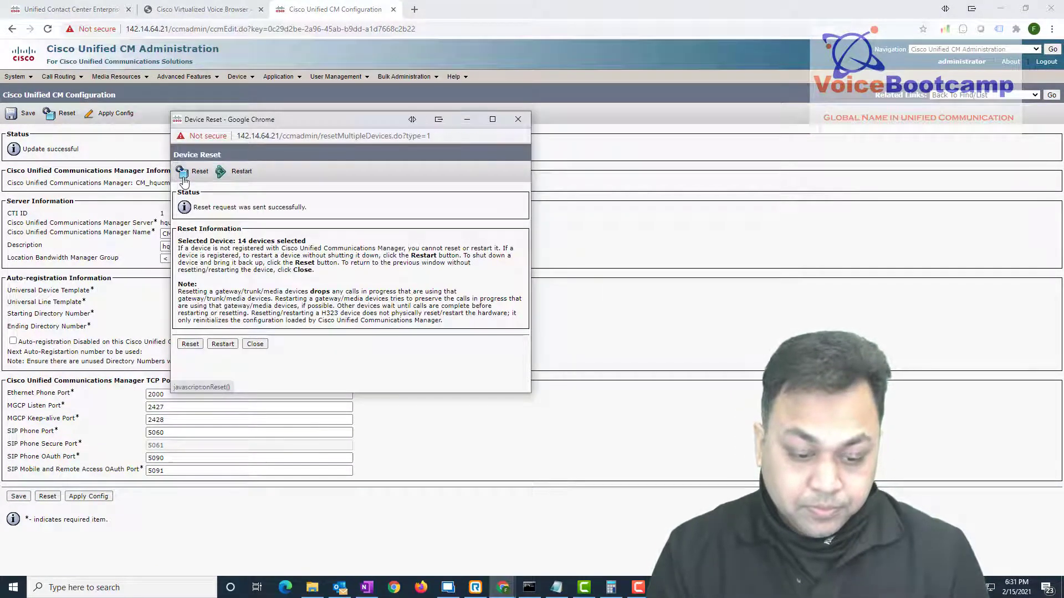
pyautogui.click(517, 119)
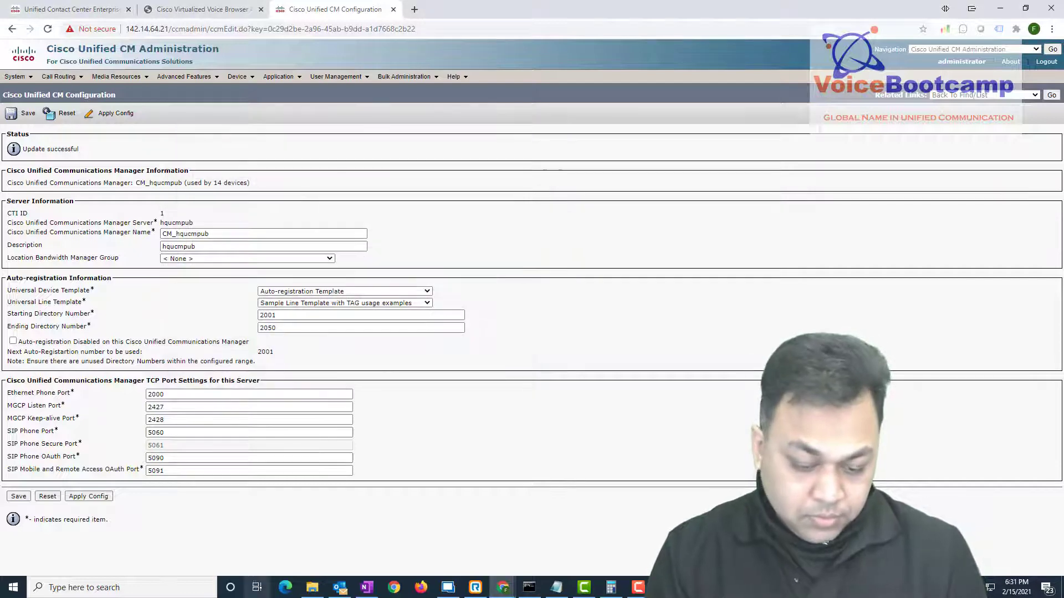
# Step: Launch the Setup Phones Wizard from a Windows search for 'wiz'
pyautogui.click(166, 588)
pyautogui.write('wiz')
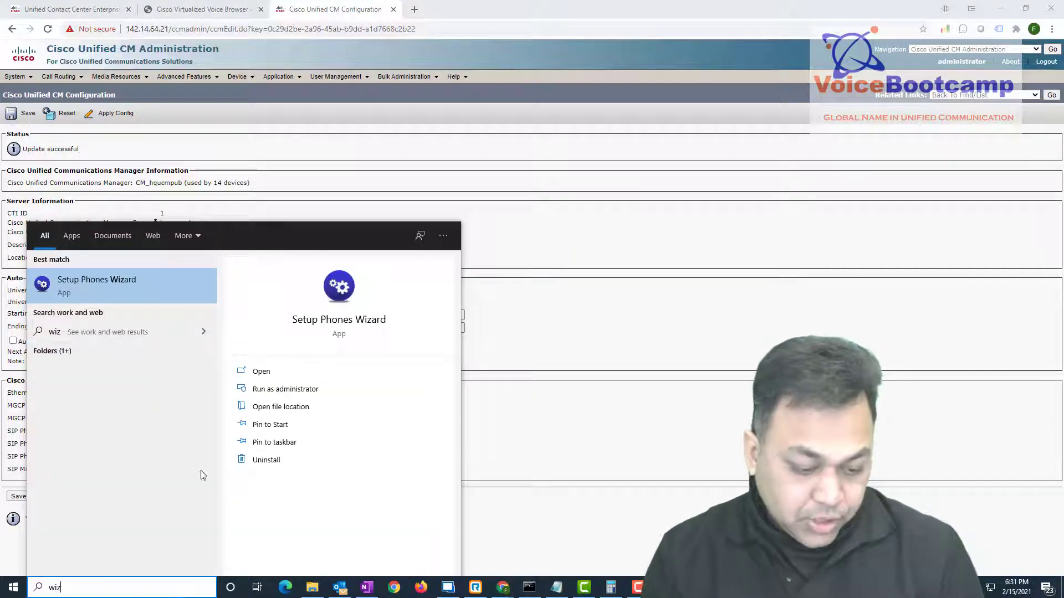
pyautogui.click(157, 291)
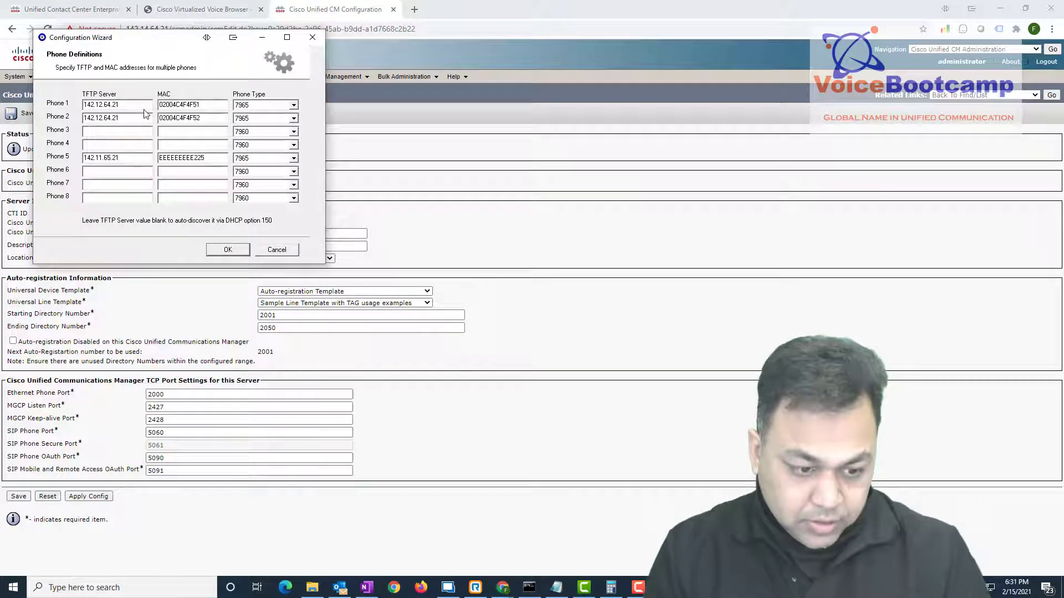
# Step: Set Phones 1 and 2 TFTP server to 142.14.64.21 and apply the phone definitions
pyautogui.moveTo(2, 83)
pyautogui.write('142.14')
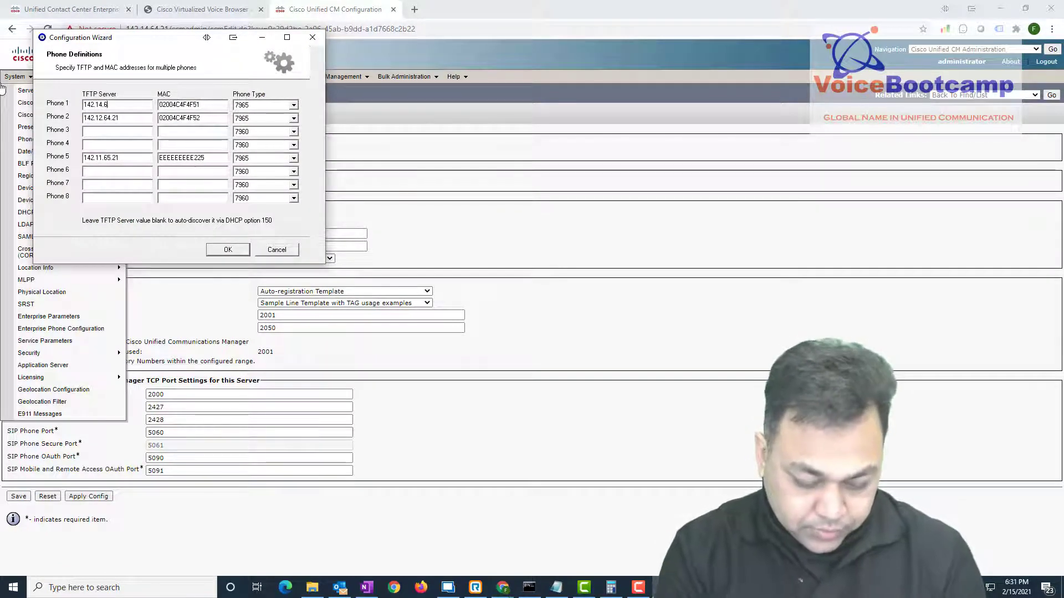
pyautogui.click(134, 118)
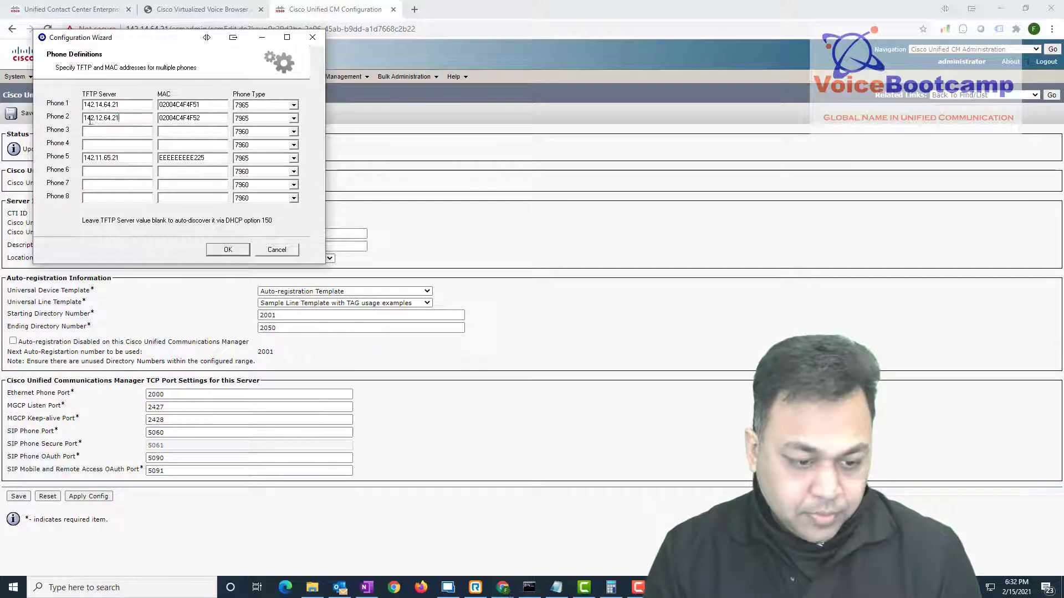
pyautogui.doubleClick(222, 103)
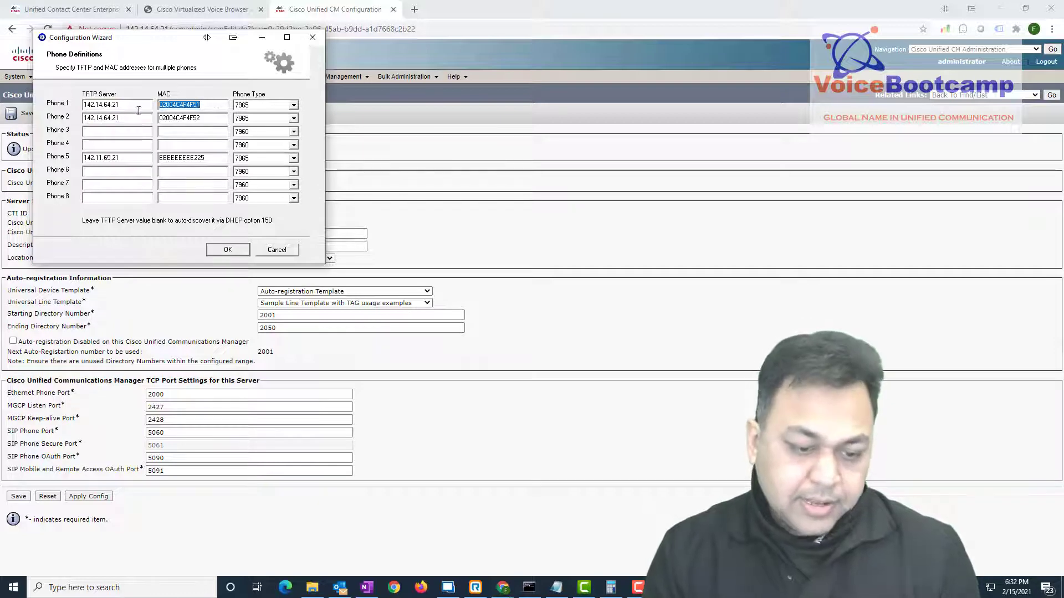
pyautogui.click(232, 253)
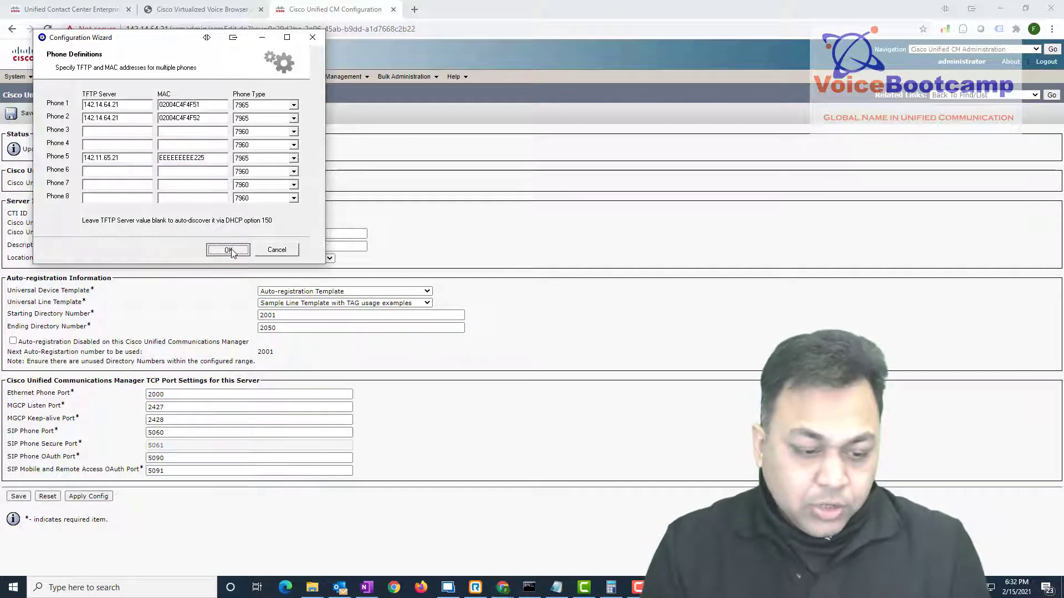
pyautogui.click(173, 589)
# Step: Launch the Phone Instance 1 softphone, dismiss the unregistered-version notice and move its window aside
pyautogui.write('phone 1')
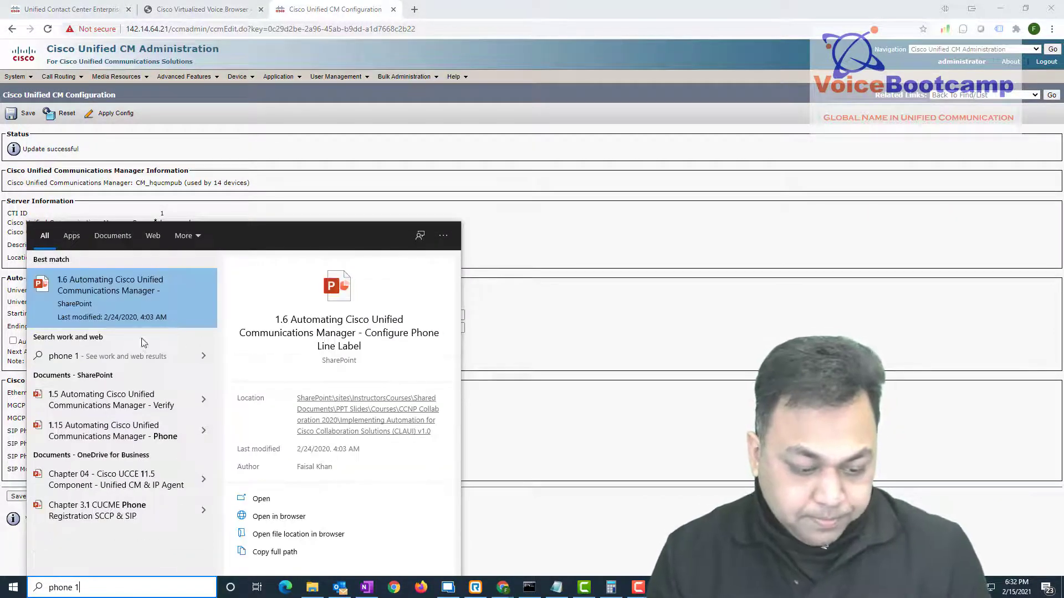
pyautogui.press('BackSpace')
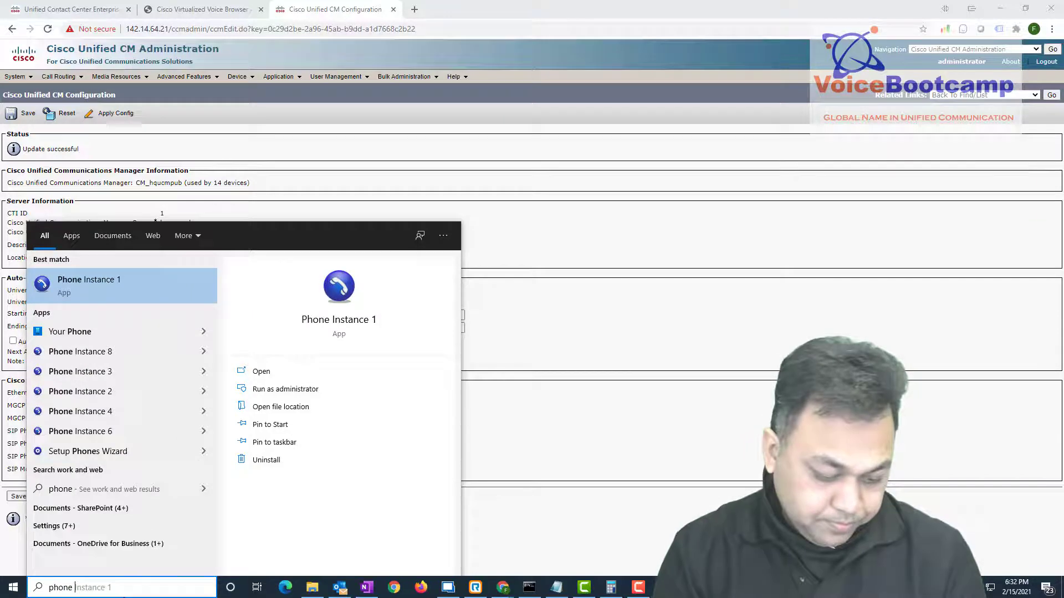
pyautogui.click(66, 293)
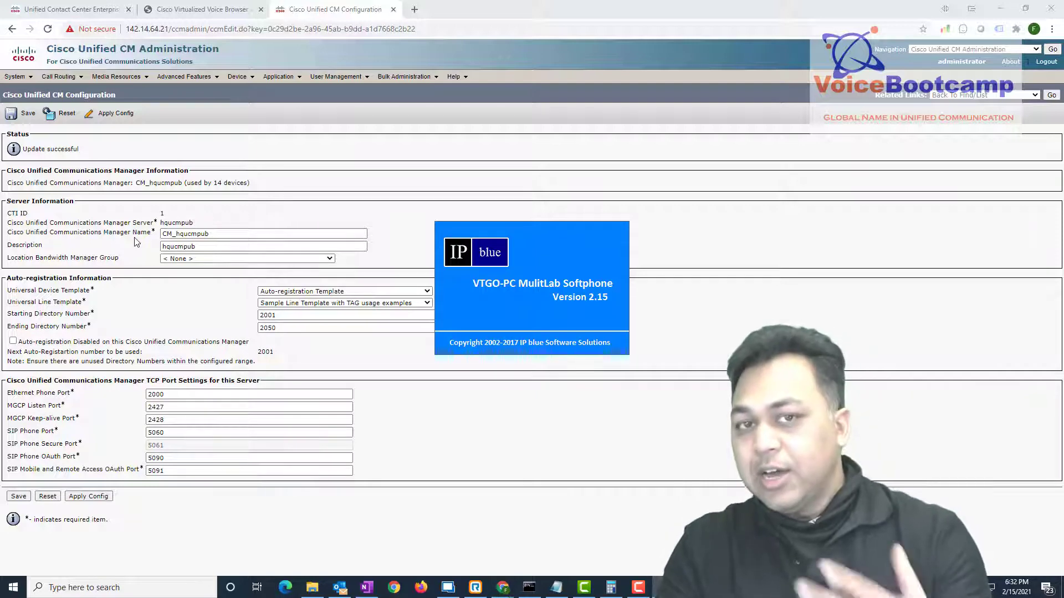
pyautogui.click(1008, 388)
pyautogui.moveTo(885, 216); pyautogui.dragTo(590, 88)
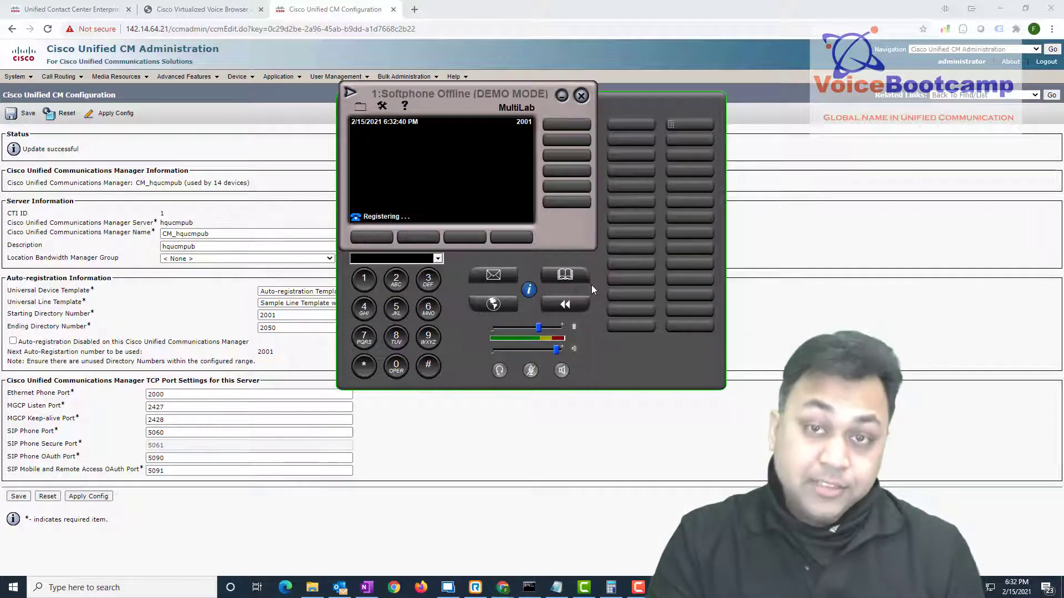
pyautogui.click(237, 77)
# Step: Open the configuration of auto-registered phone Auto 2001 from the CUCM phone list
pyautogui.click(253, 132)
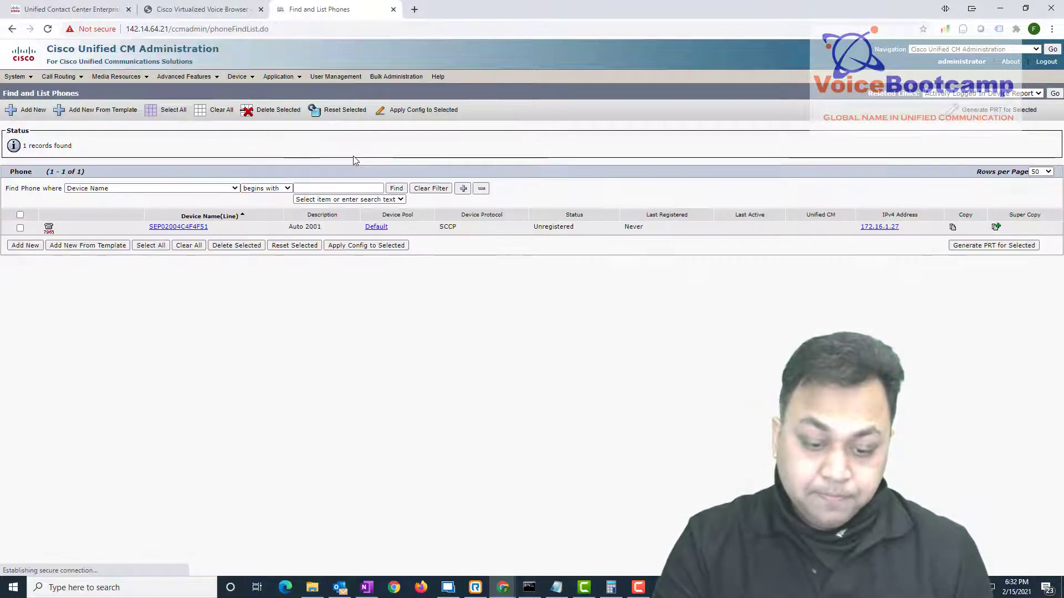
pyautogui.click(178, 228)
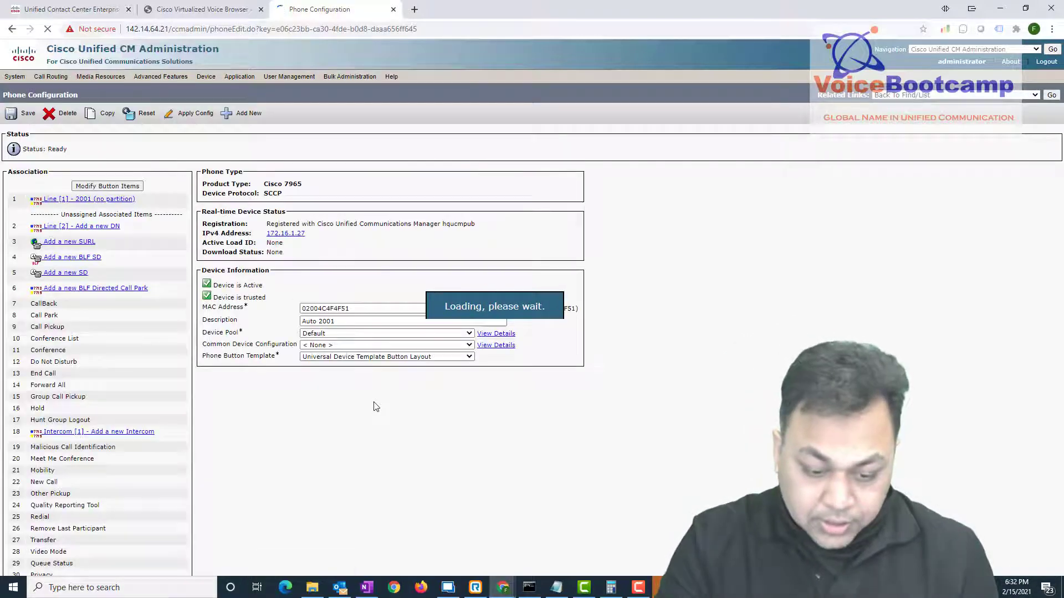
pyautogui.scroll(-15, 374, 407)
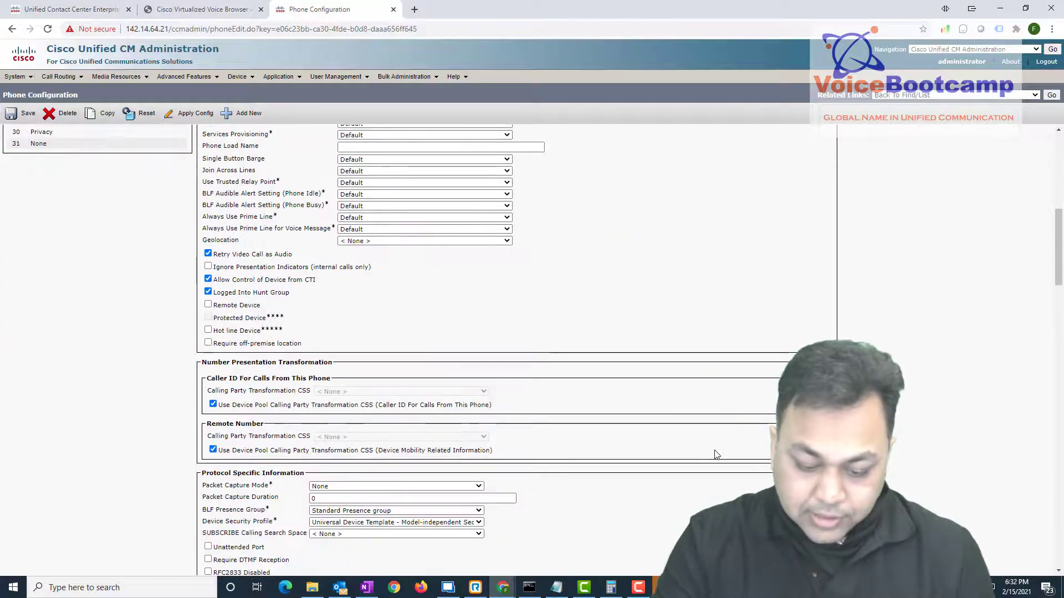
pyautogui.scroll(-7, 716, 455)
pyautogui.moveTo(298, 334); pyautogui.dragTo(170, 327)
pyautogui.hotkey('alt', 'Tab')
# Step: Clear the phone's Idle URL and save the configuration
pyautogui.click(472, 345)
pyautogui.press('BackSpace')
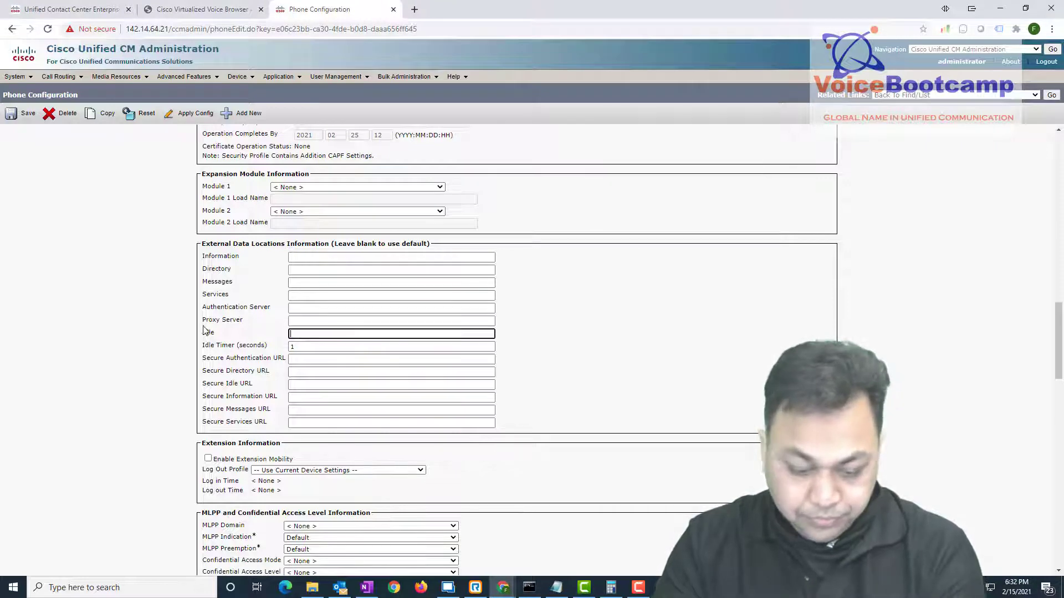
pyautogui.click(23, 123)
pyautogui.click(621, 99)
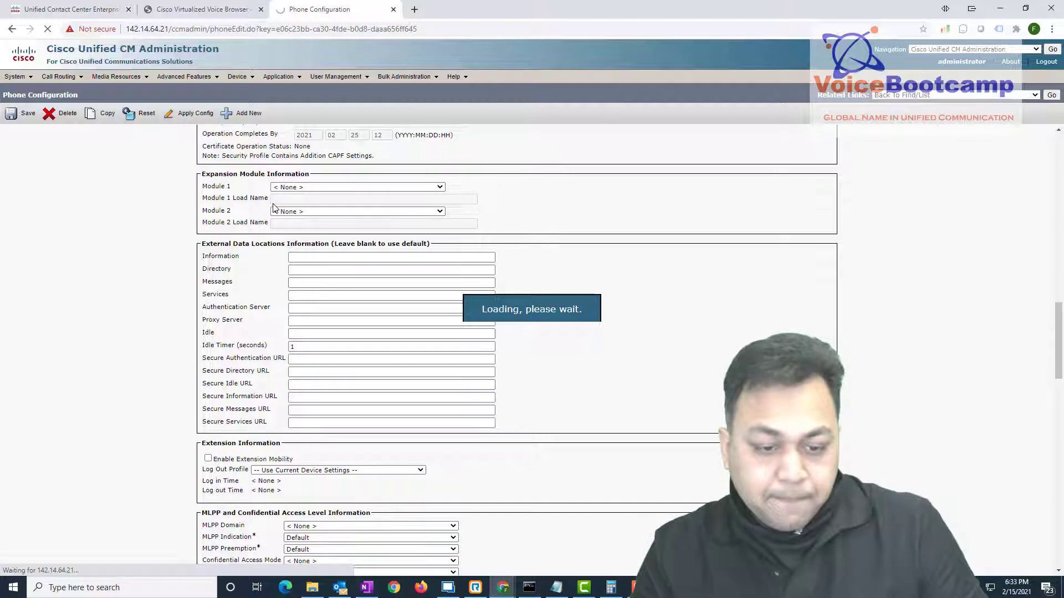
# Step: Reset phone Auto 2001, then switch to the Remote Desktop Manager window
pyautogui.click(139, 113)
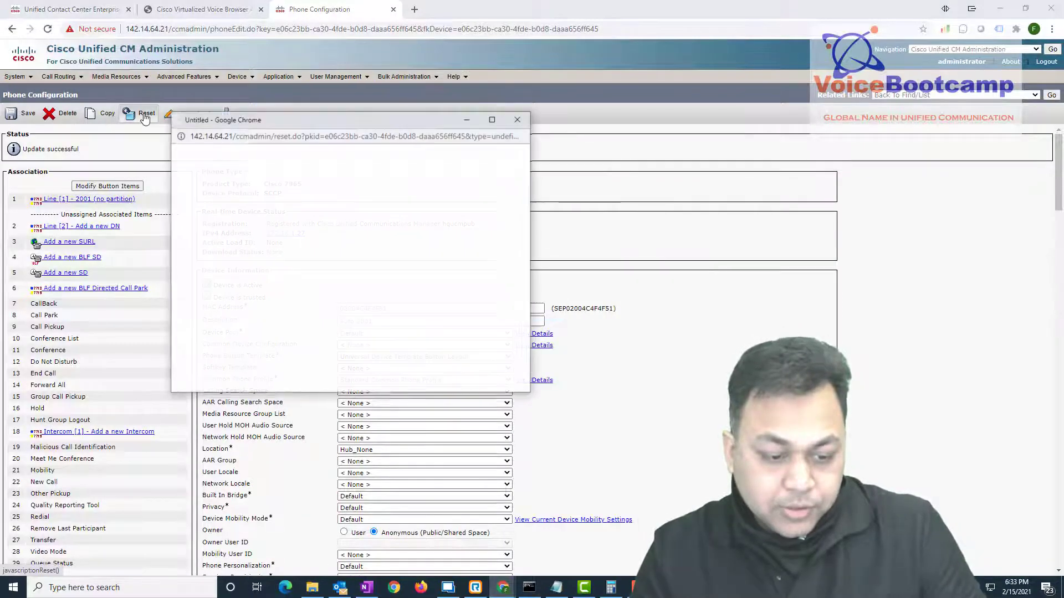
pyautogui.click(191, 171)
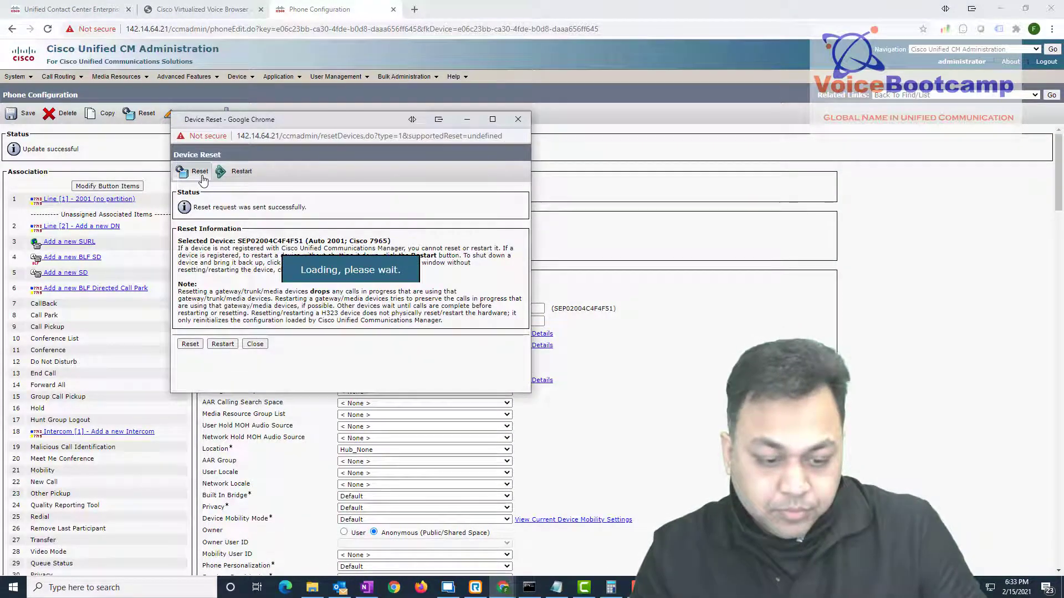
pyautogui.click(519, 119)
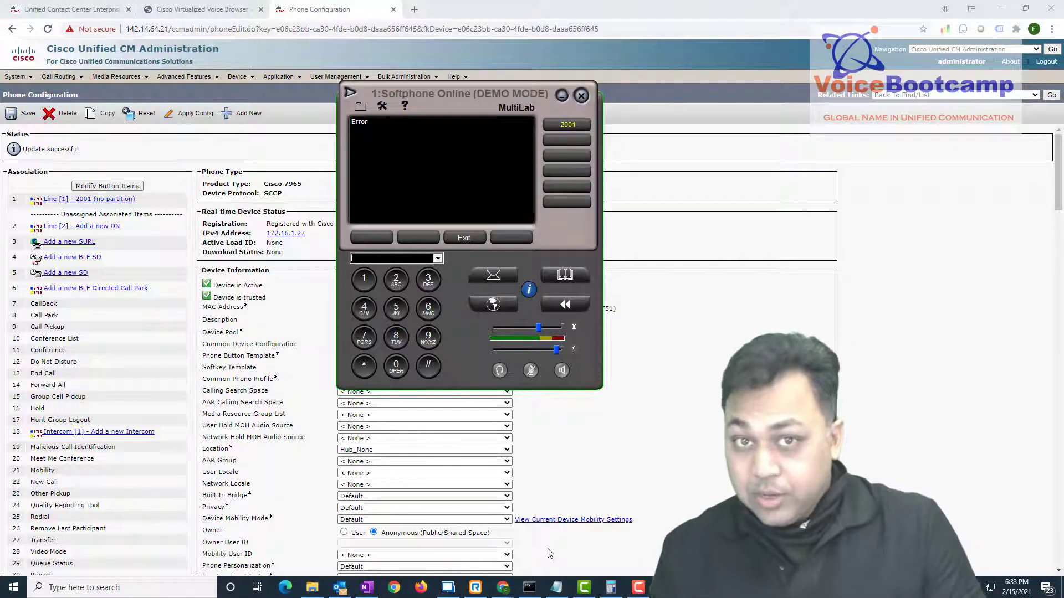
pyautogui.click(448, 587)
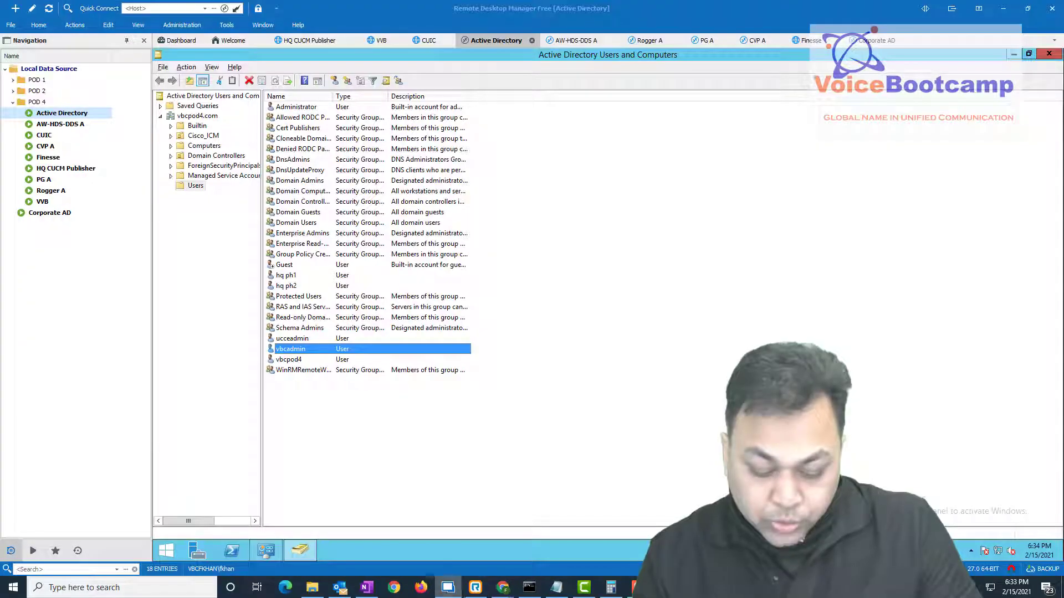
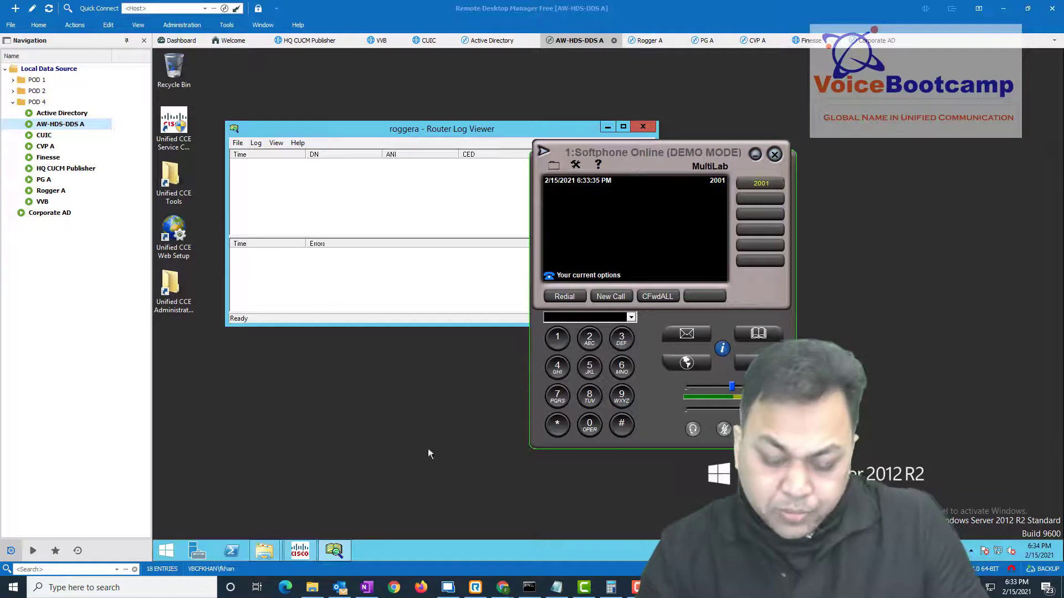
# Step: In Chrome, list the CTI route points and check HelpDesk (2000)'s registration and IPv4 address
pyautogui.click(502, 588)
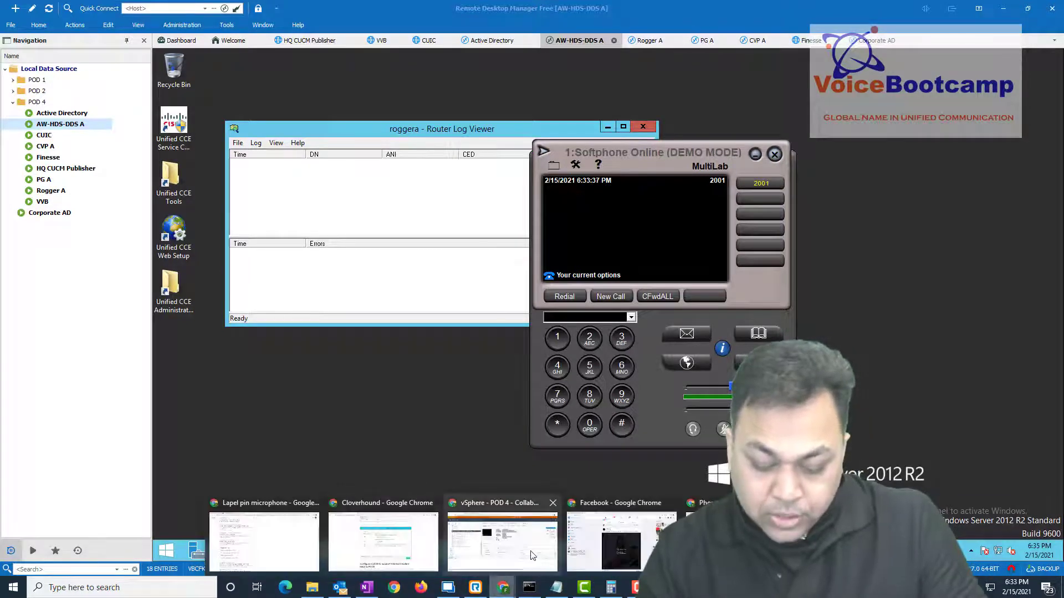
pyautogui.click(620, 540)
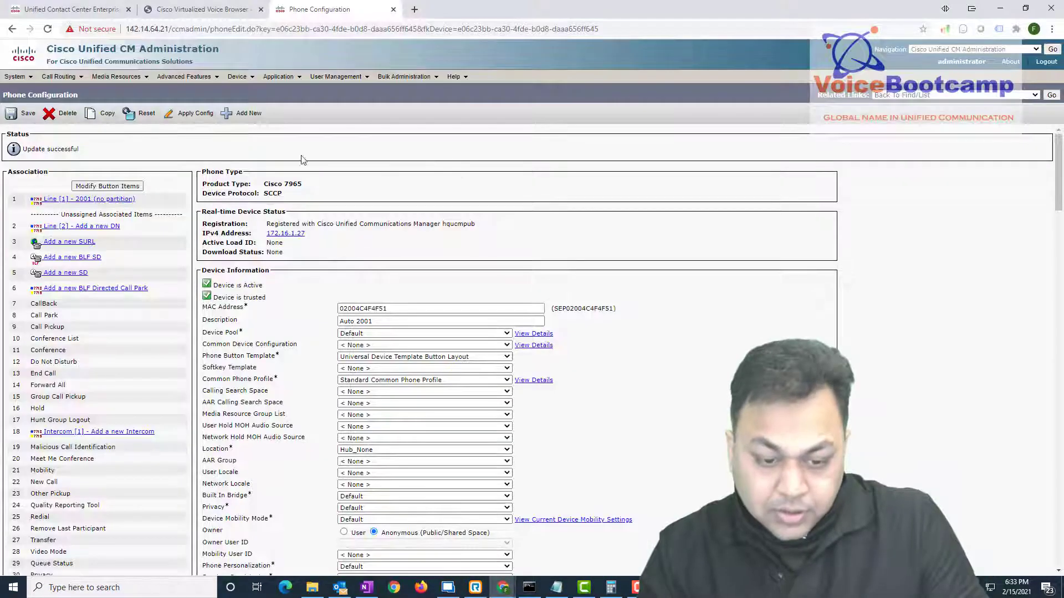
pyautogui.click(246, 92)
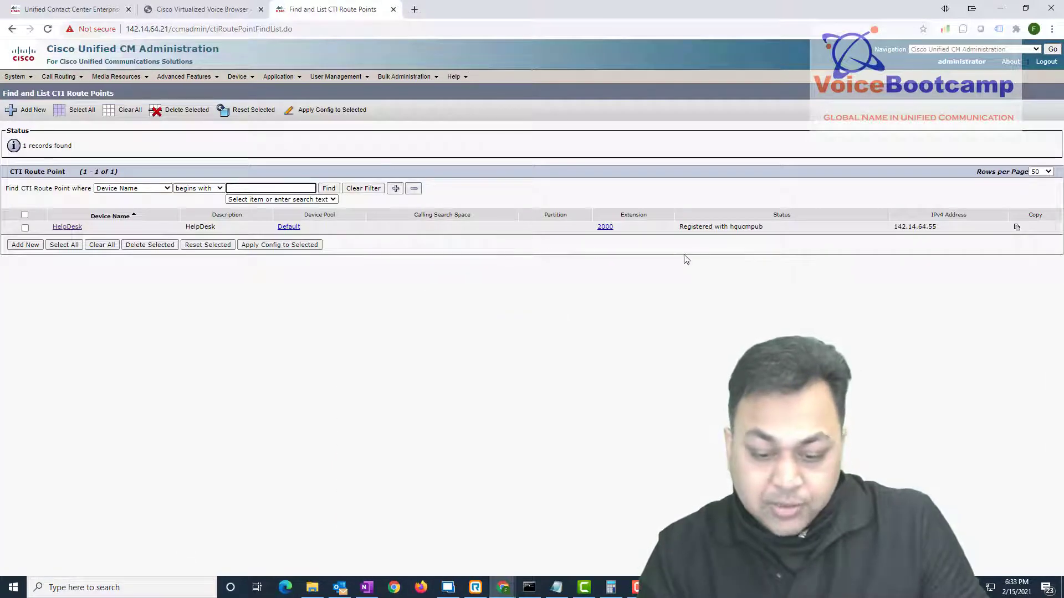
pyautogui.click(596, 231)
pyautogui.doubleClick(935, 227)
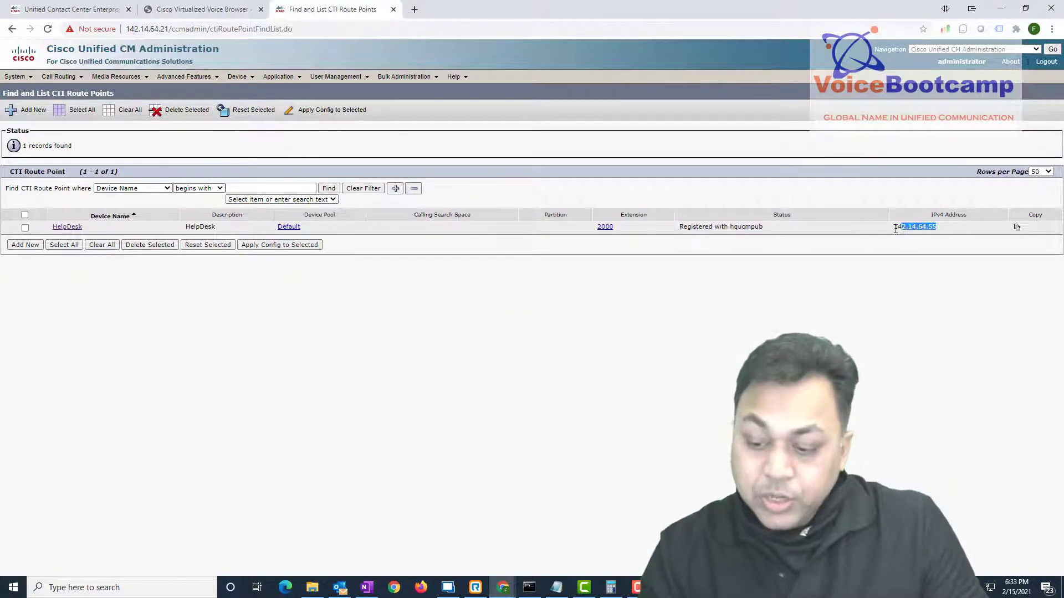
pyautogui.click(937, 229)
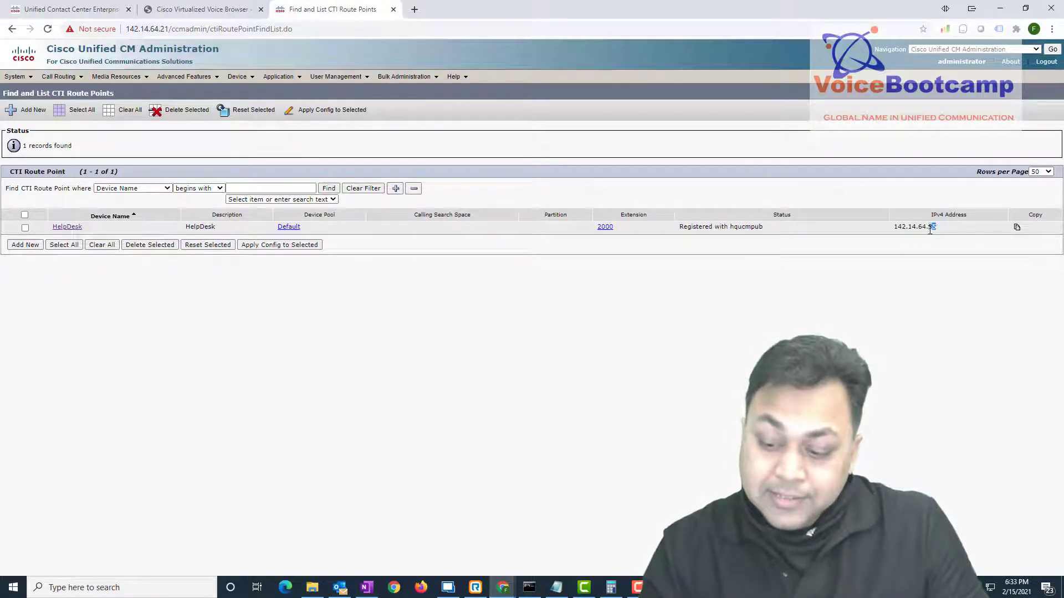
pyautogui.moveTo(936, 229); pyautogui.dragTo(928, 227)
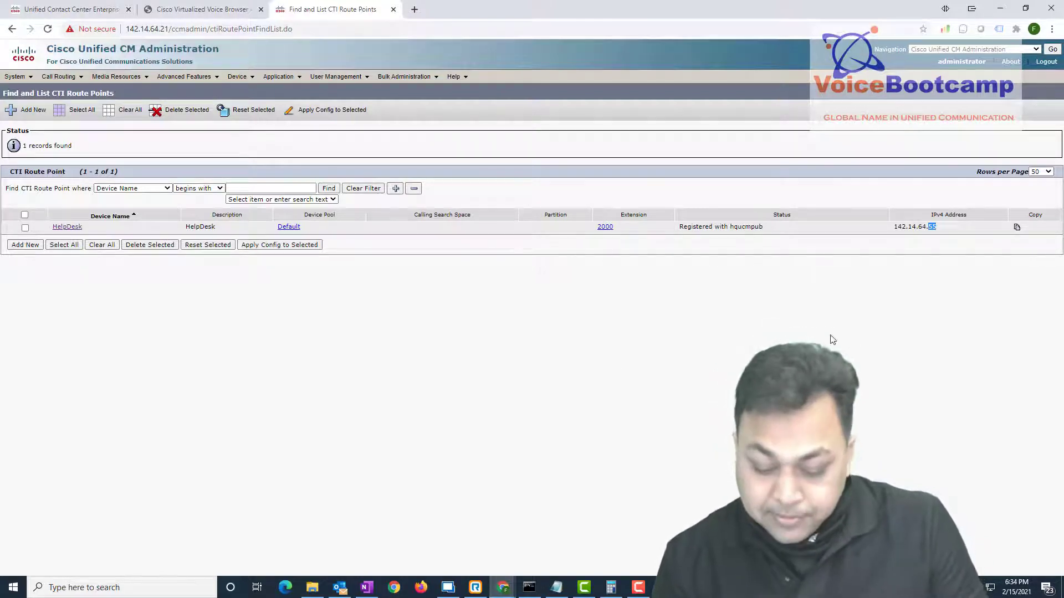
# Step: Back in the RDM session, place a test call from the softphone to 2000, then end it
pyautogui.click(454, 589)
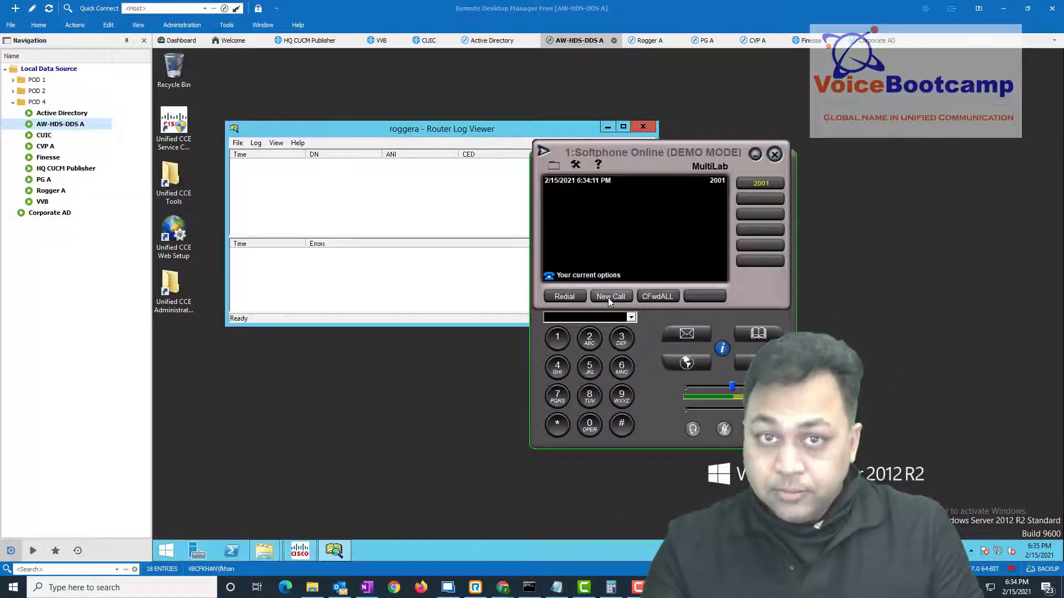
pyautogui.click(609, 296)
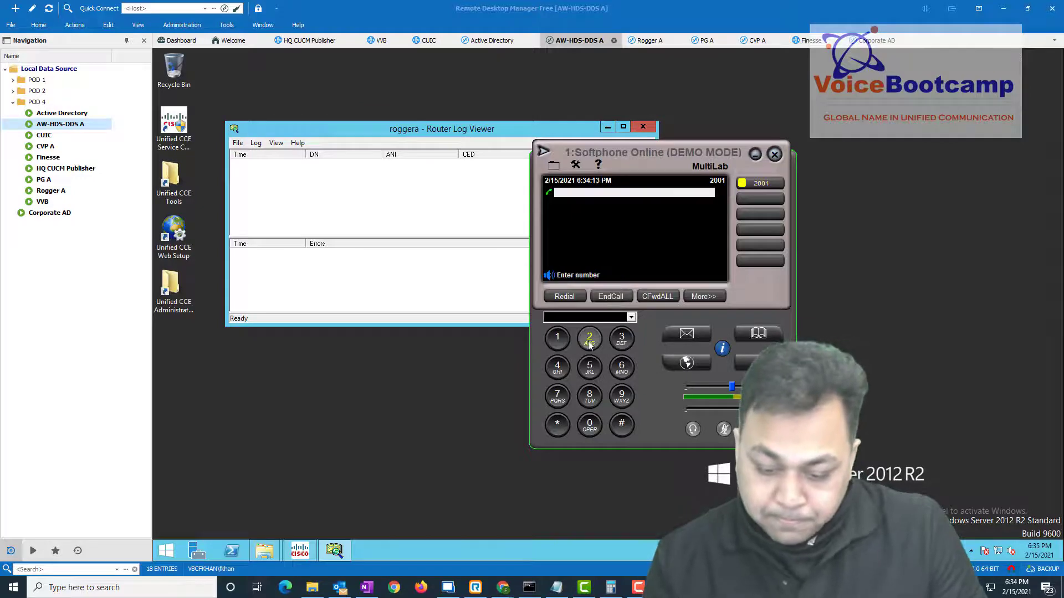
pyautogui.click(590, 338)
pyautogui.click(591, 425)
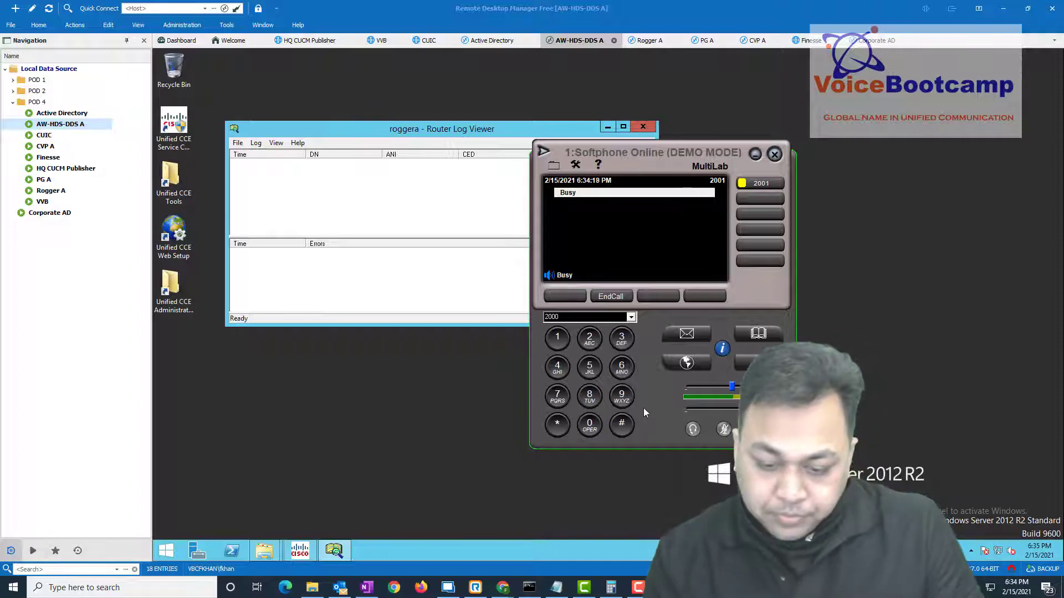
pyautogui.click(609, 296)
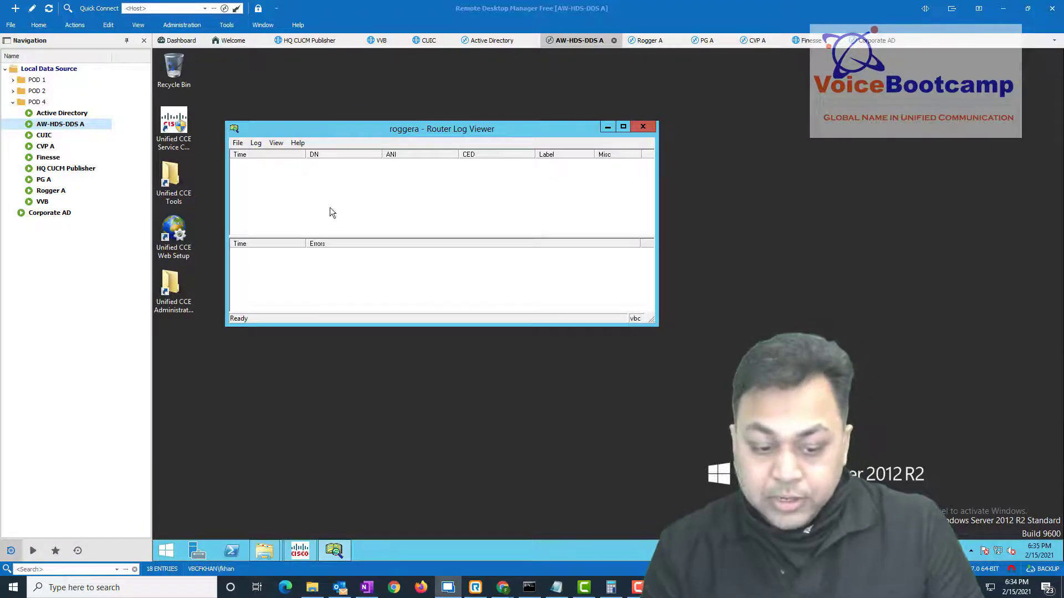
# Step: Connect Router Log Viewer to the router log and review the no-default-label and no-scheduled-script errors
pyautogui.click(257, 144)
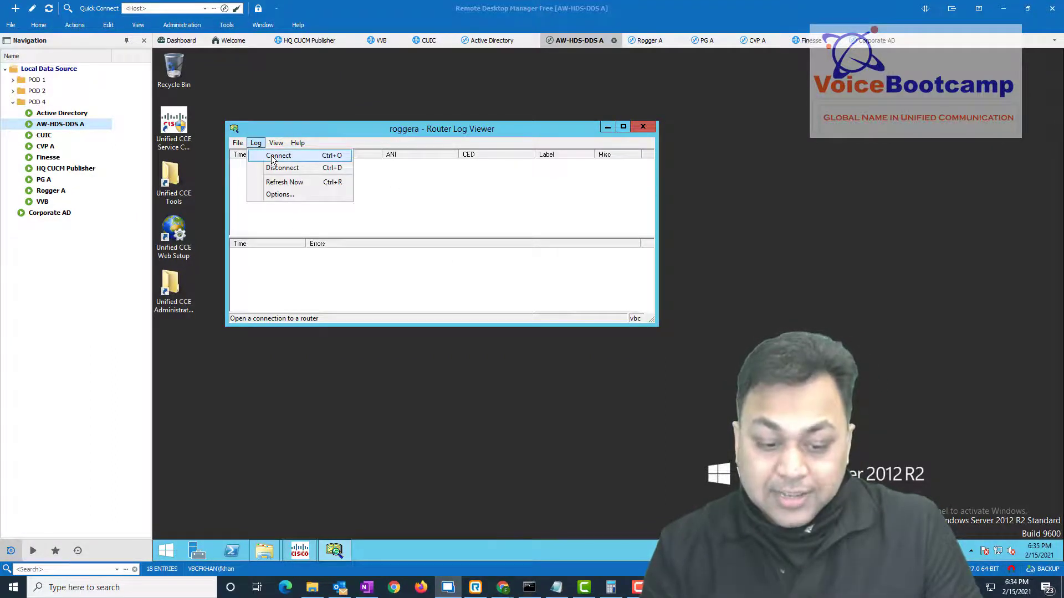
pyautogui.click(280, 153)
pyautogui.click(323, 253)
pyautogui.click(323, 261)
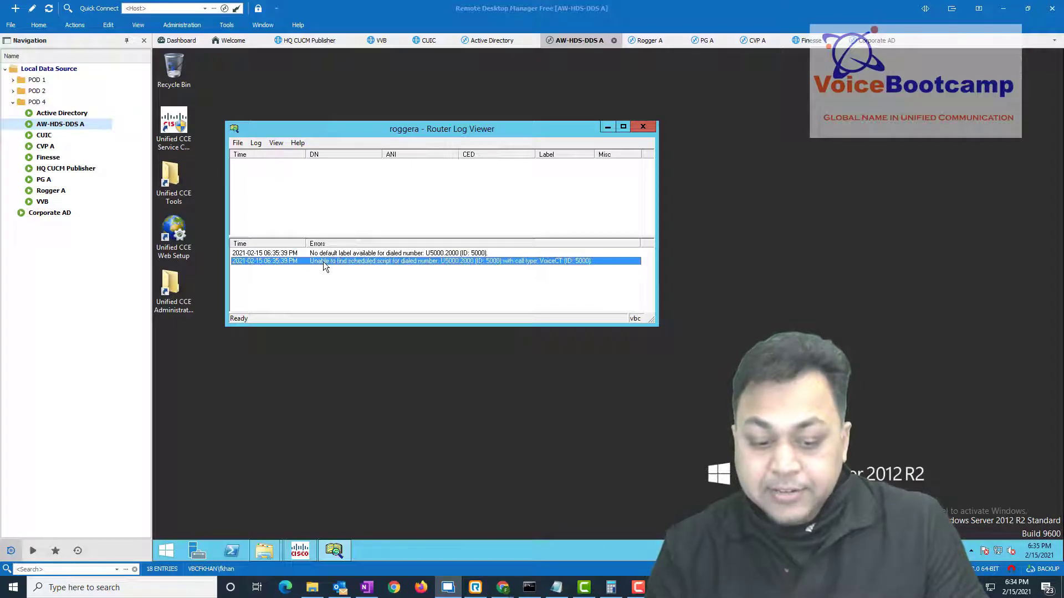